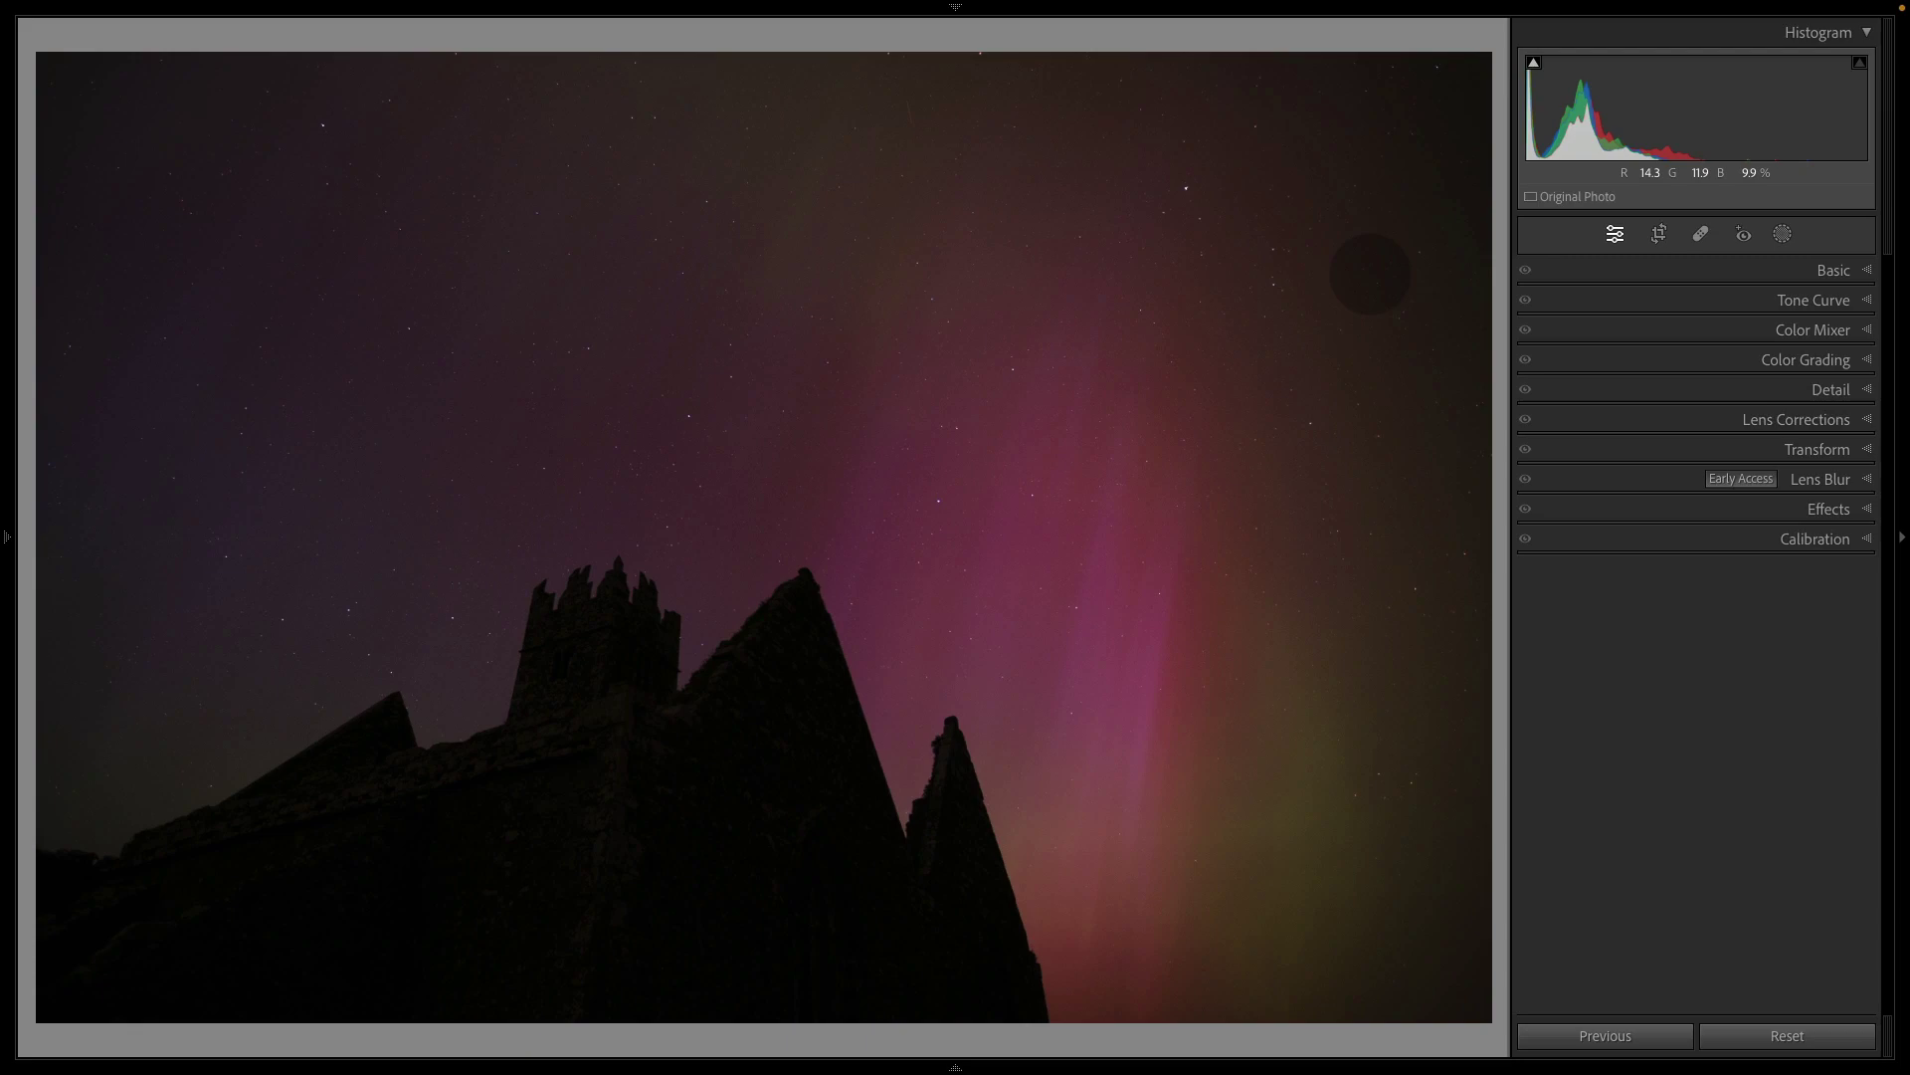
Apply the Camera Velvia/Vivid profile to the aurora photo.
key(ctrl+a)
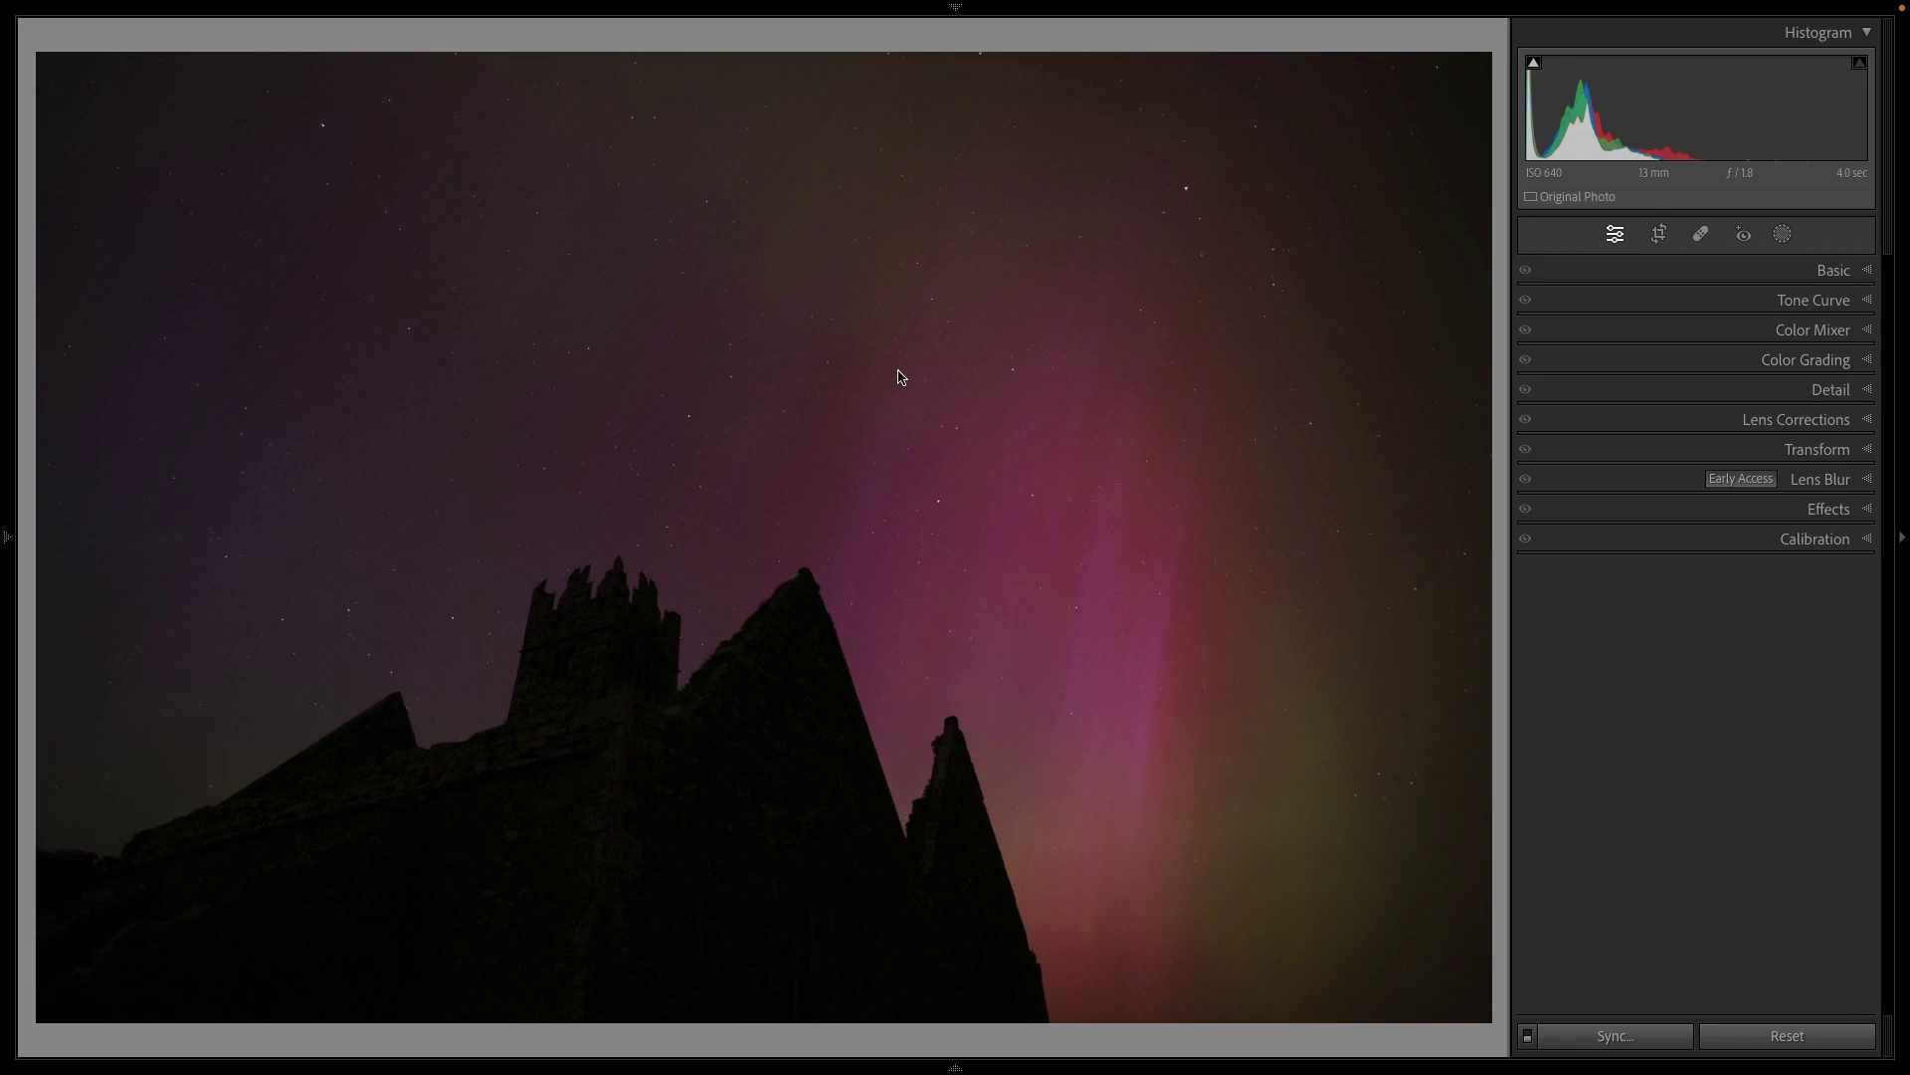
key(ctrl+d)
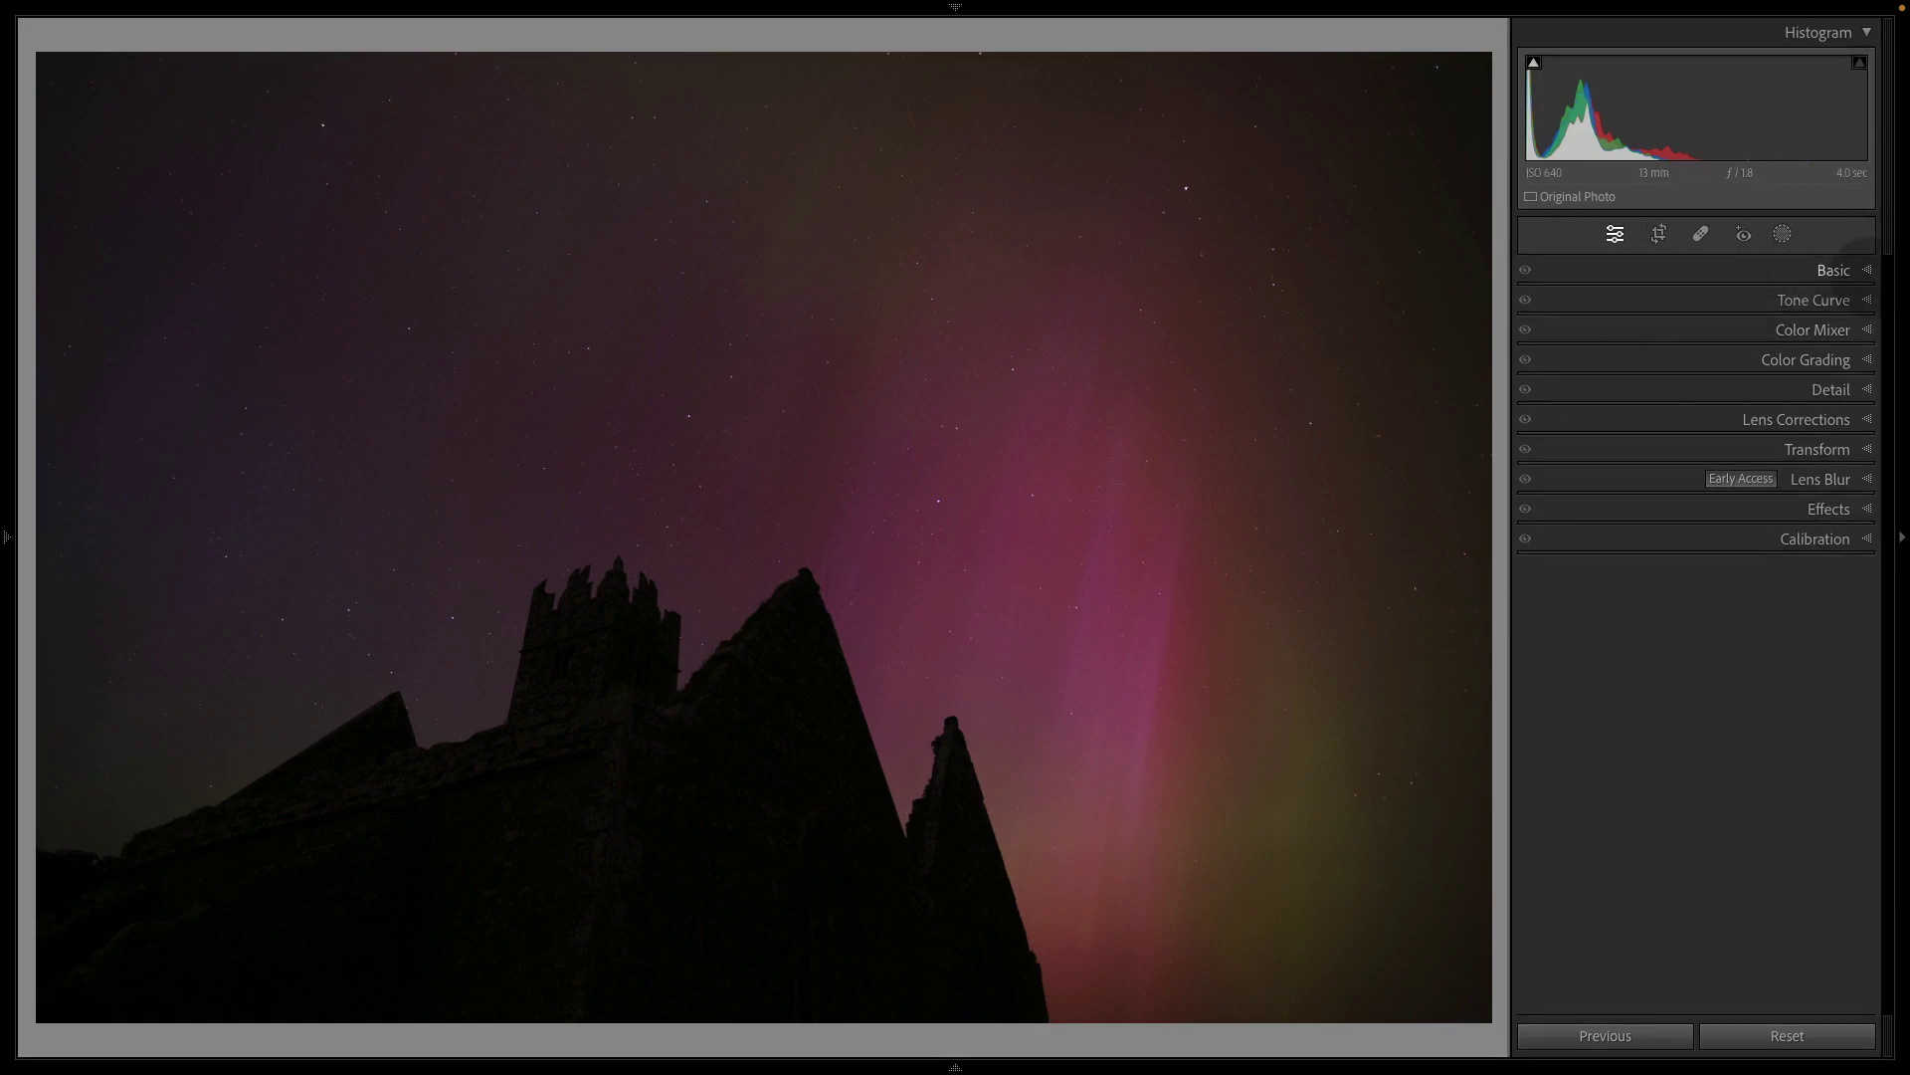
click(1827, 269)
click(1700, 329)
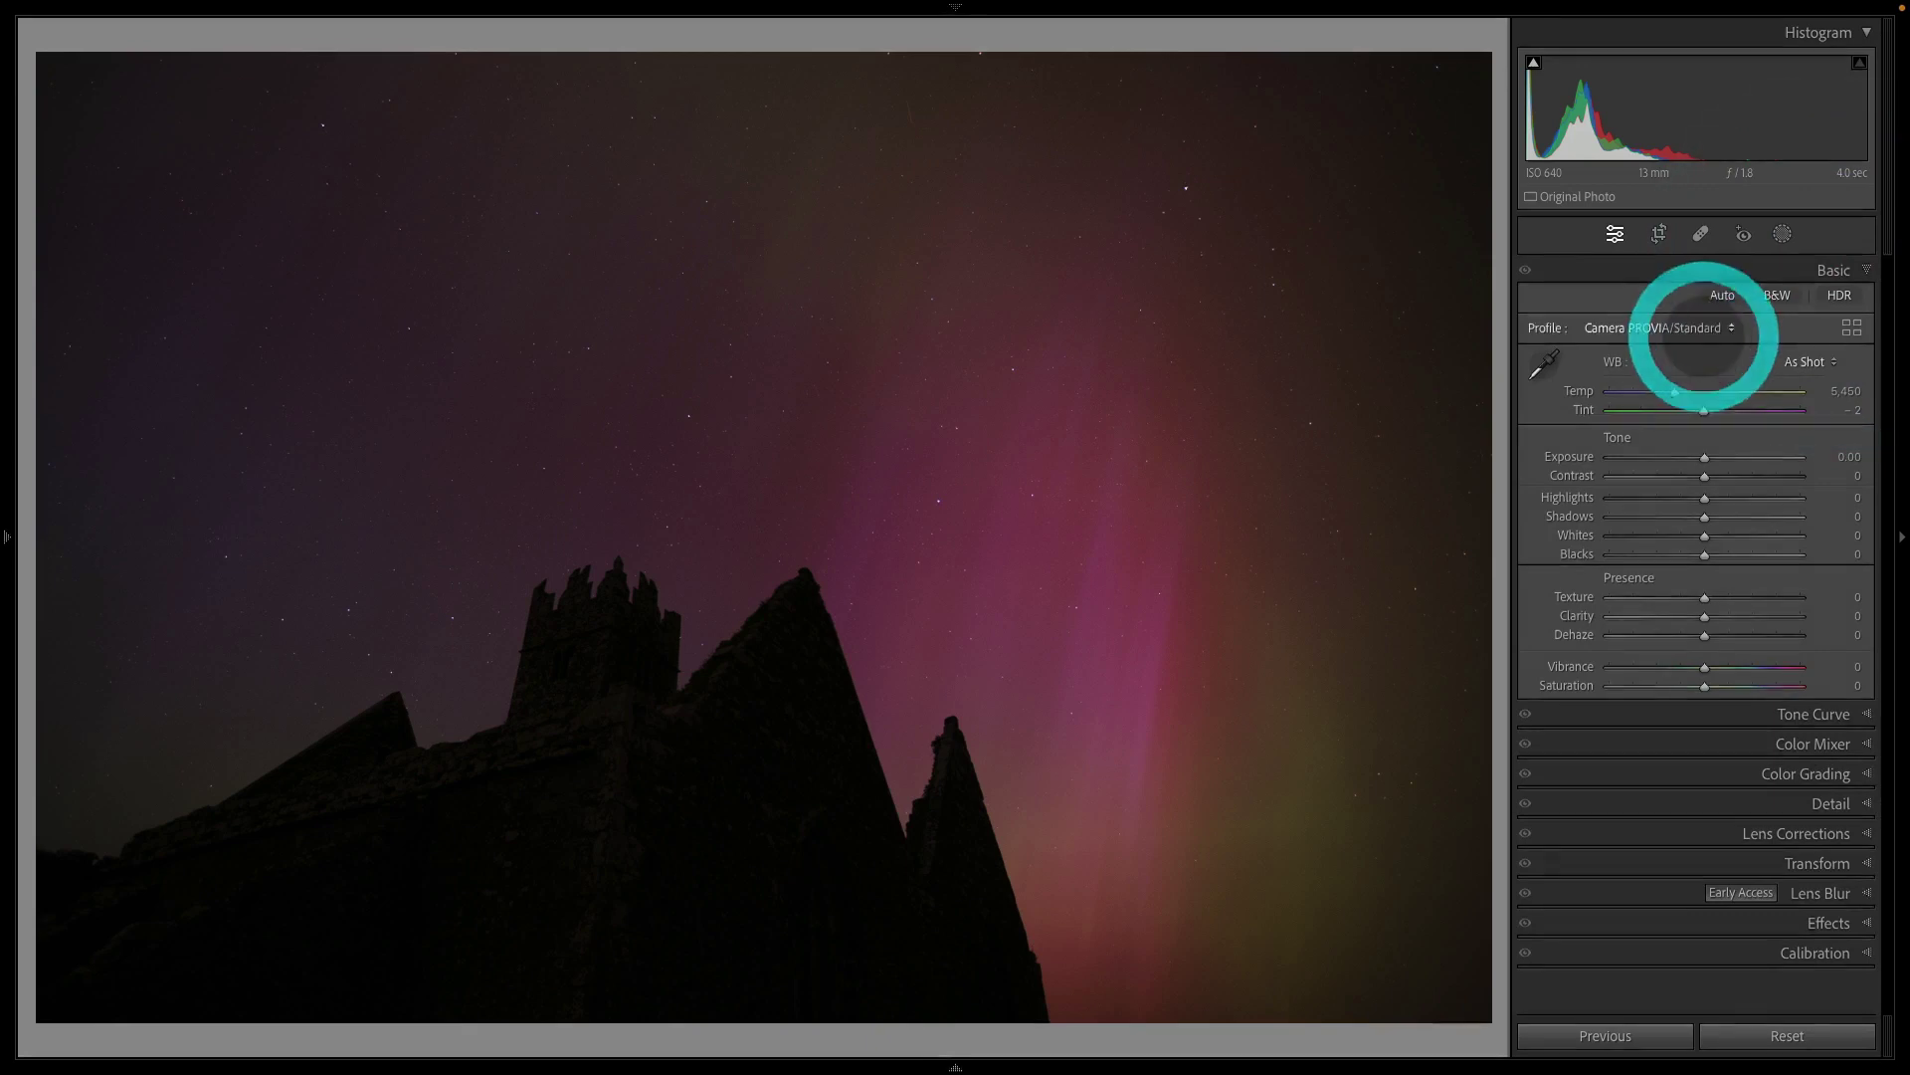
click(1682, 347)
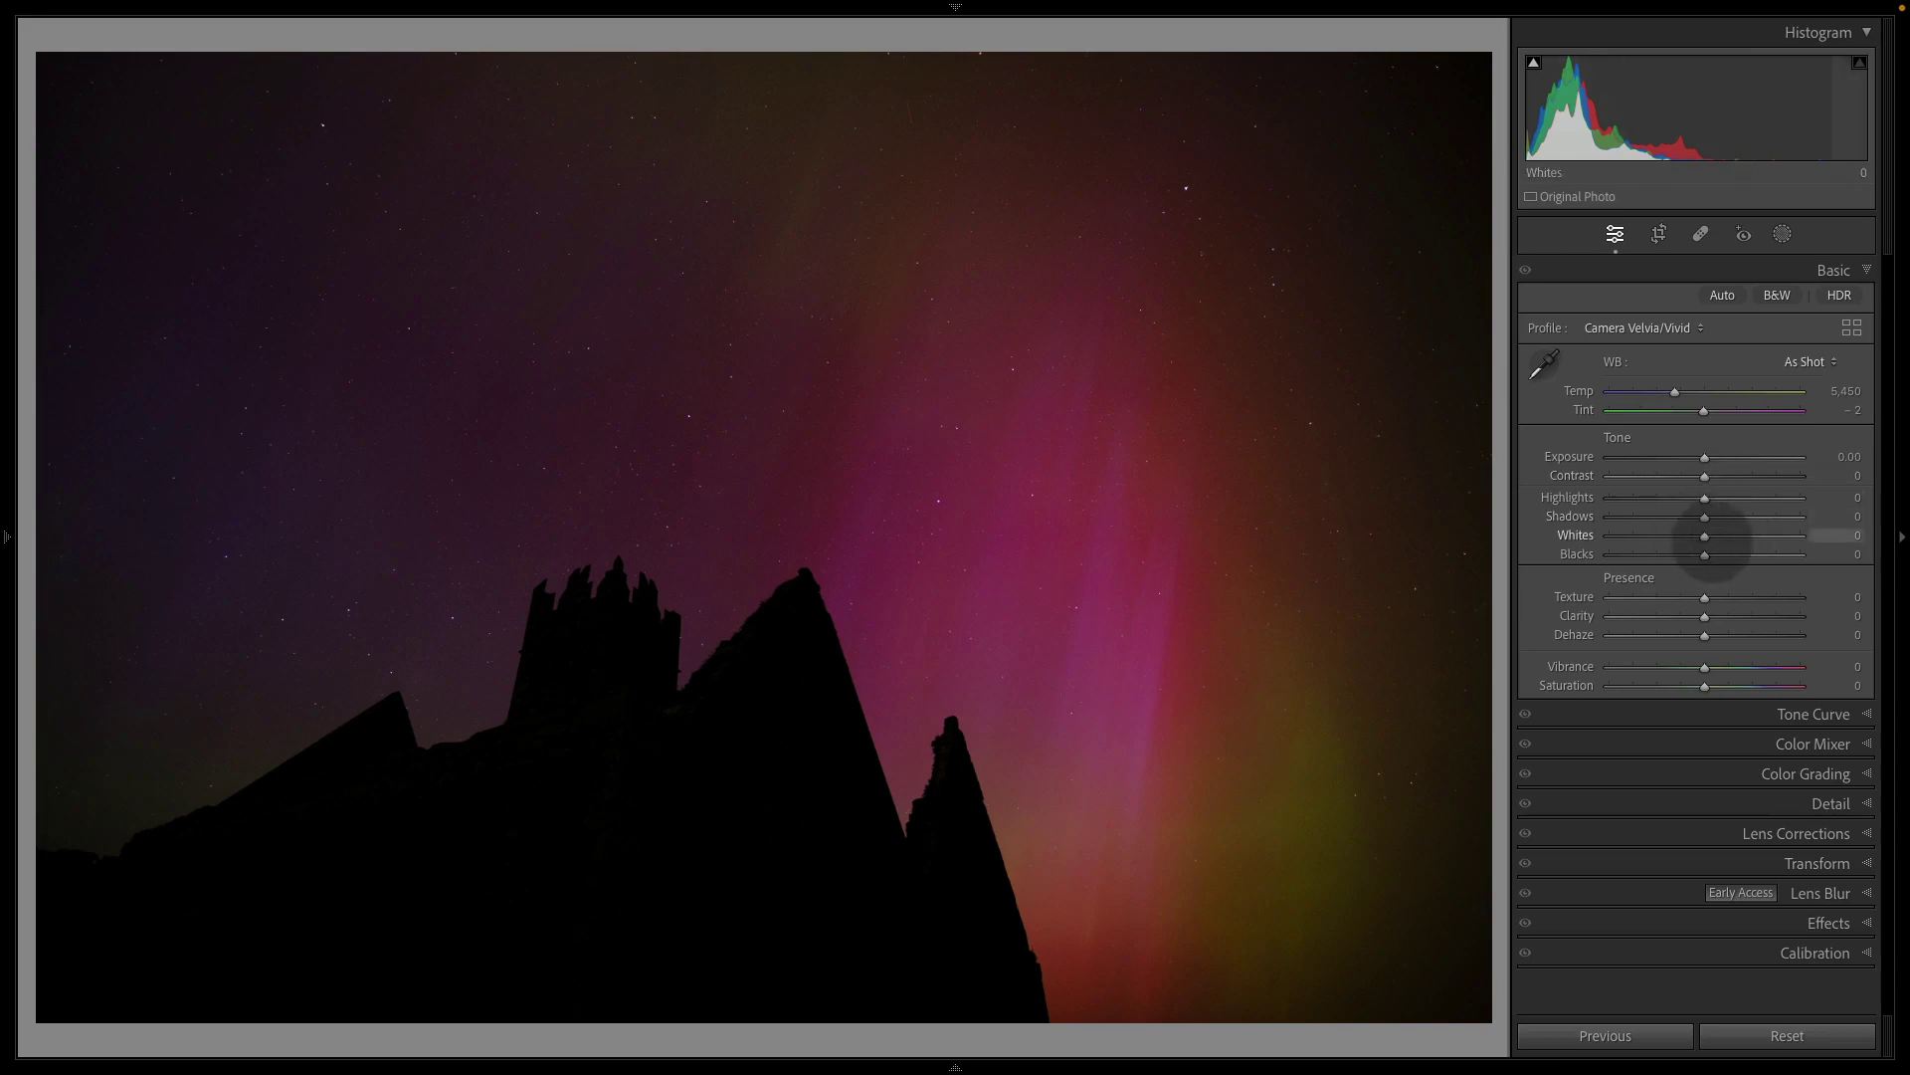
Raise Whites to +60, checking highlight clipping with the J overlay.
drag(1704, 536, 1758, 536)
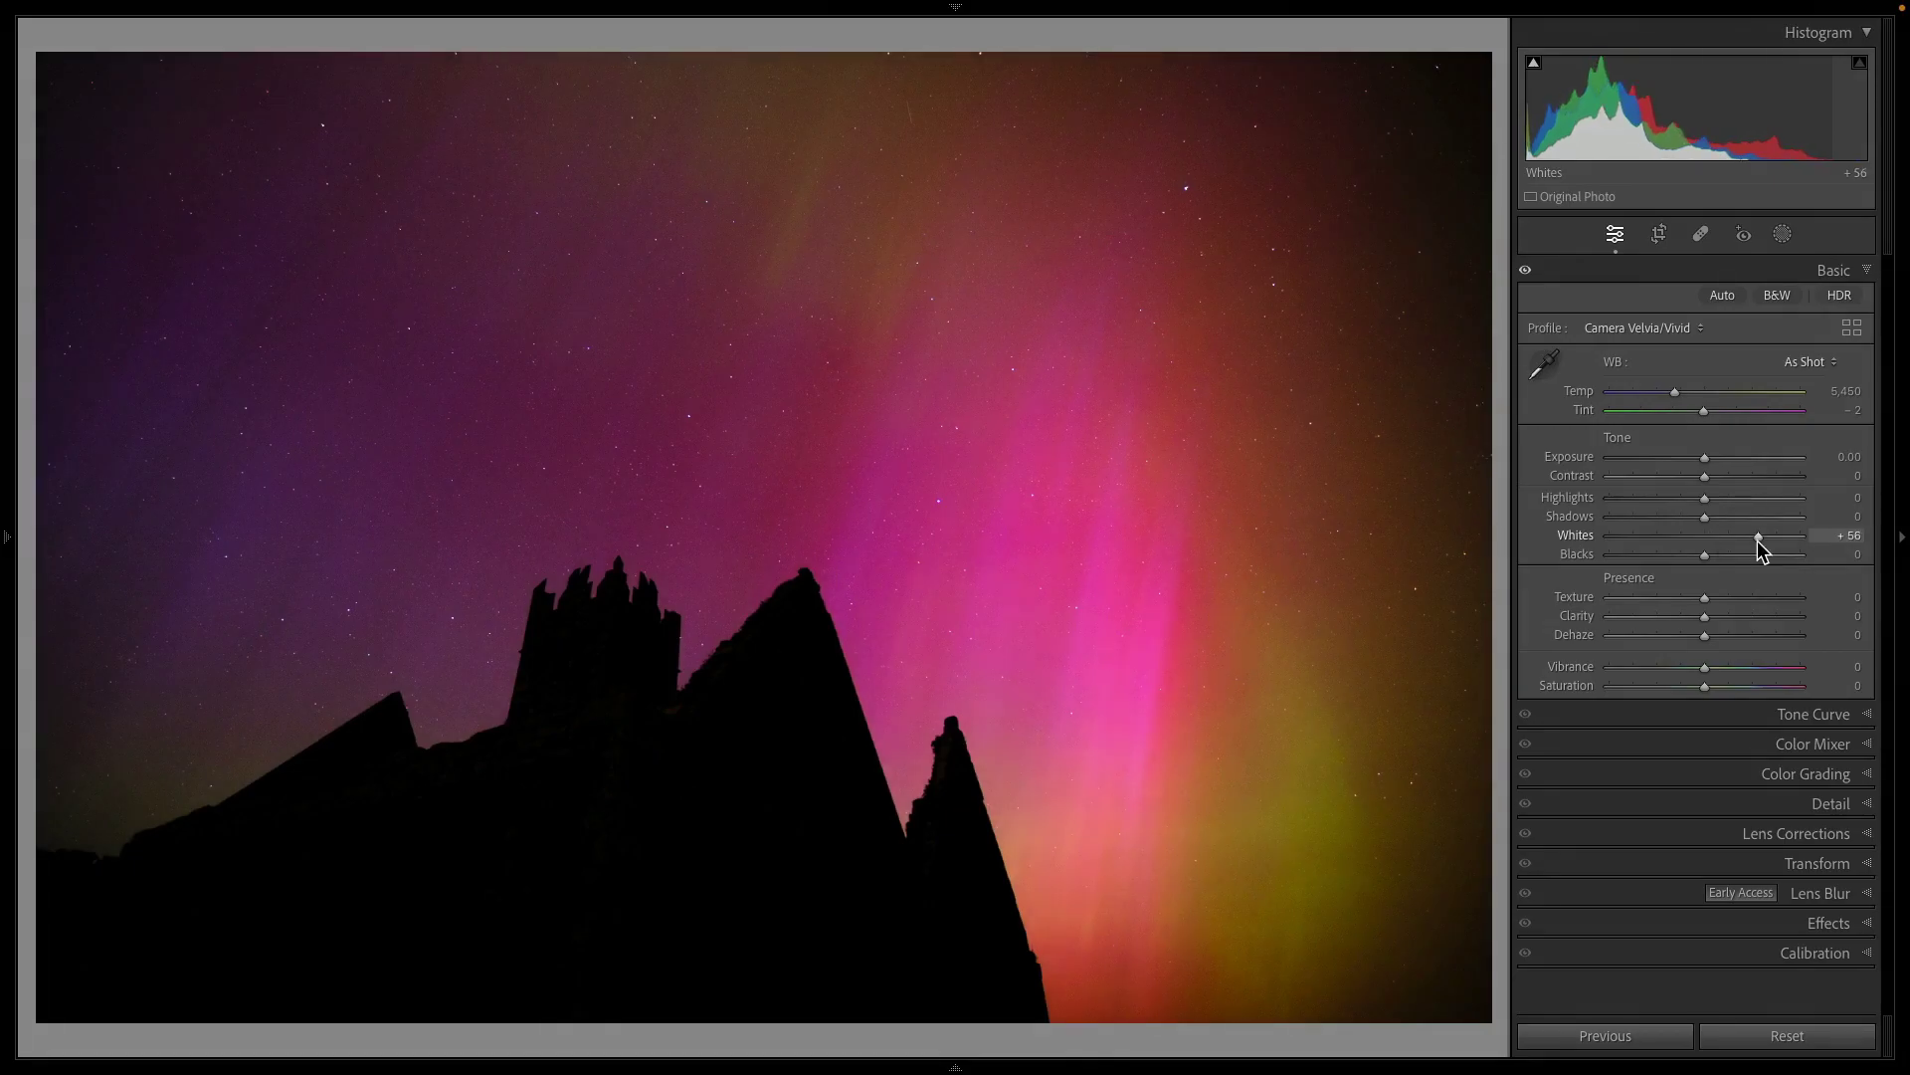
key(j)
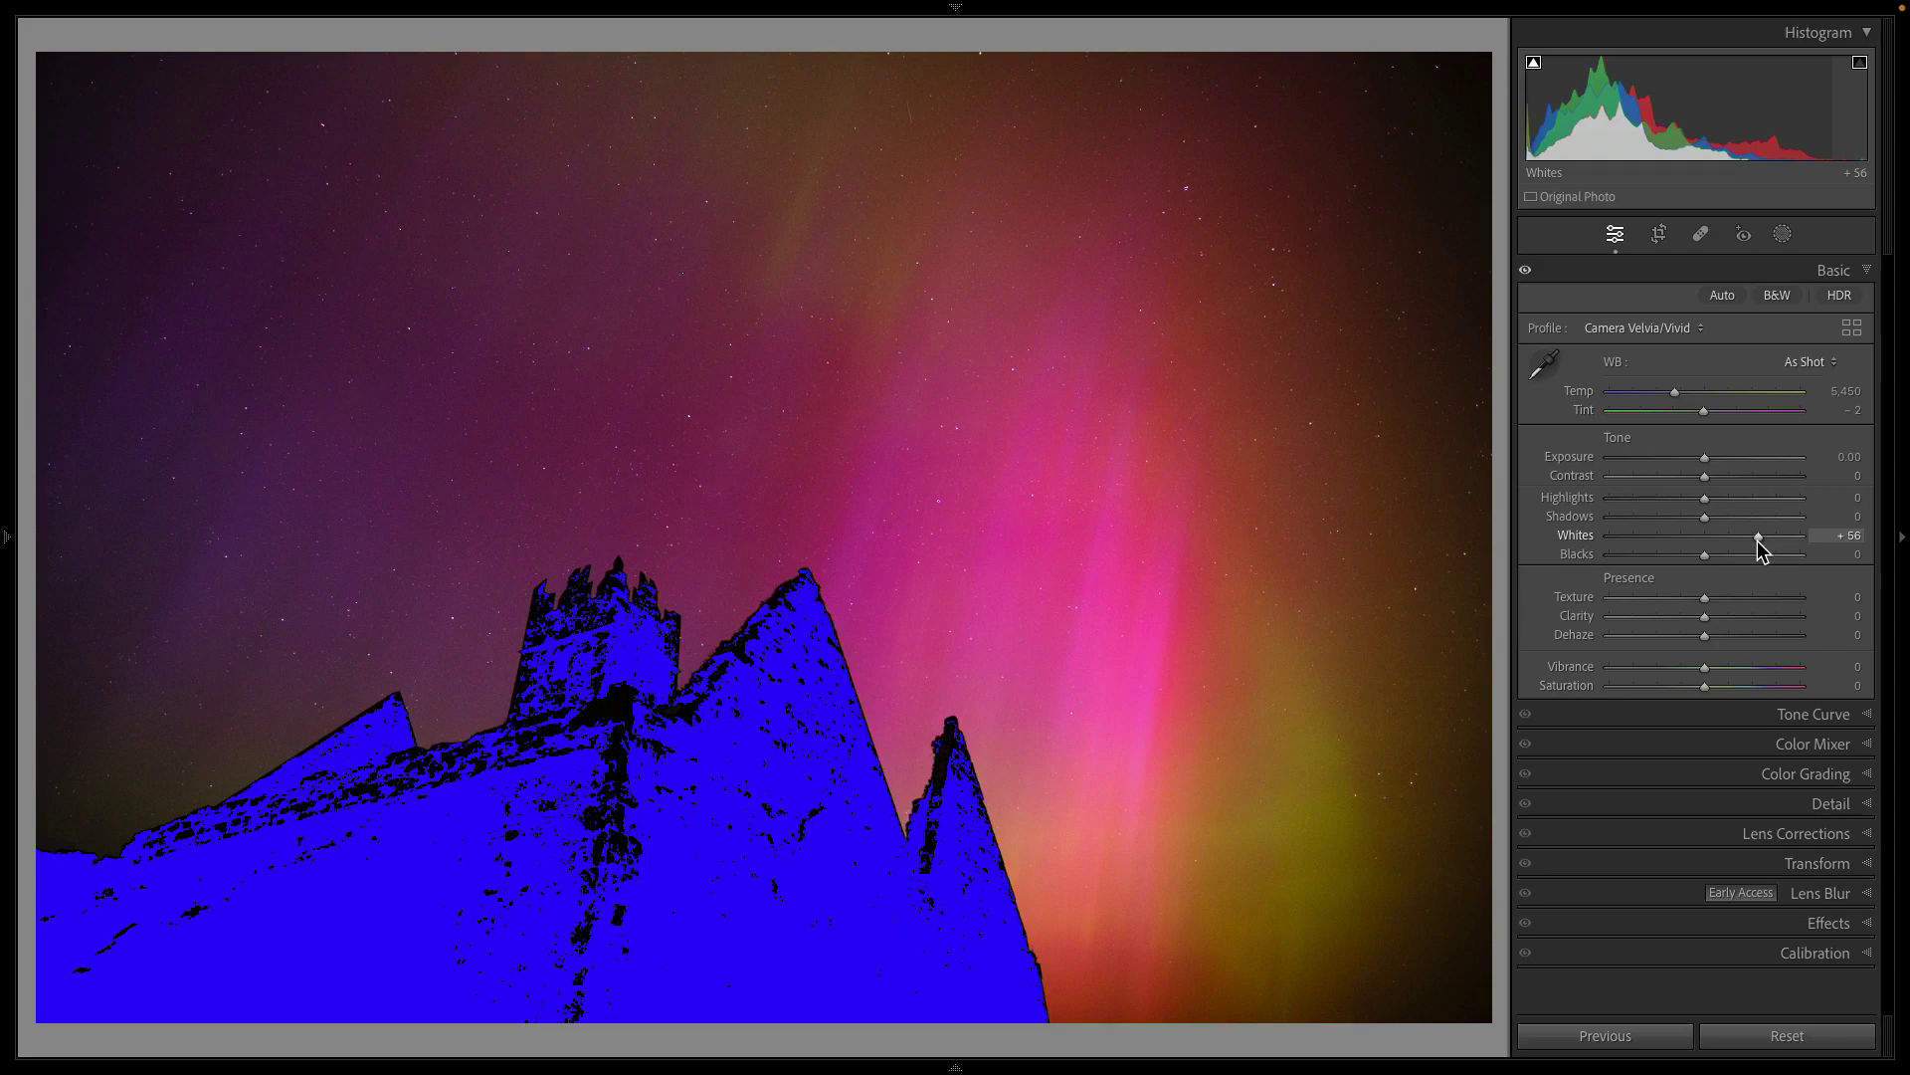
drag(1758, 537, 1762, 536)
key(j)
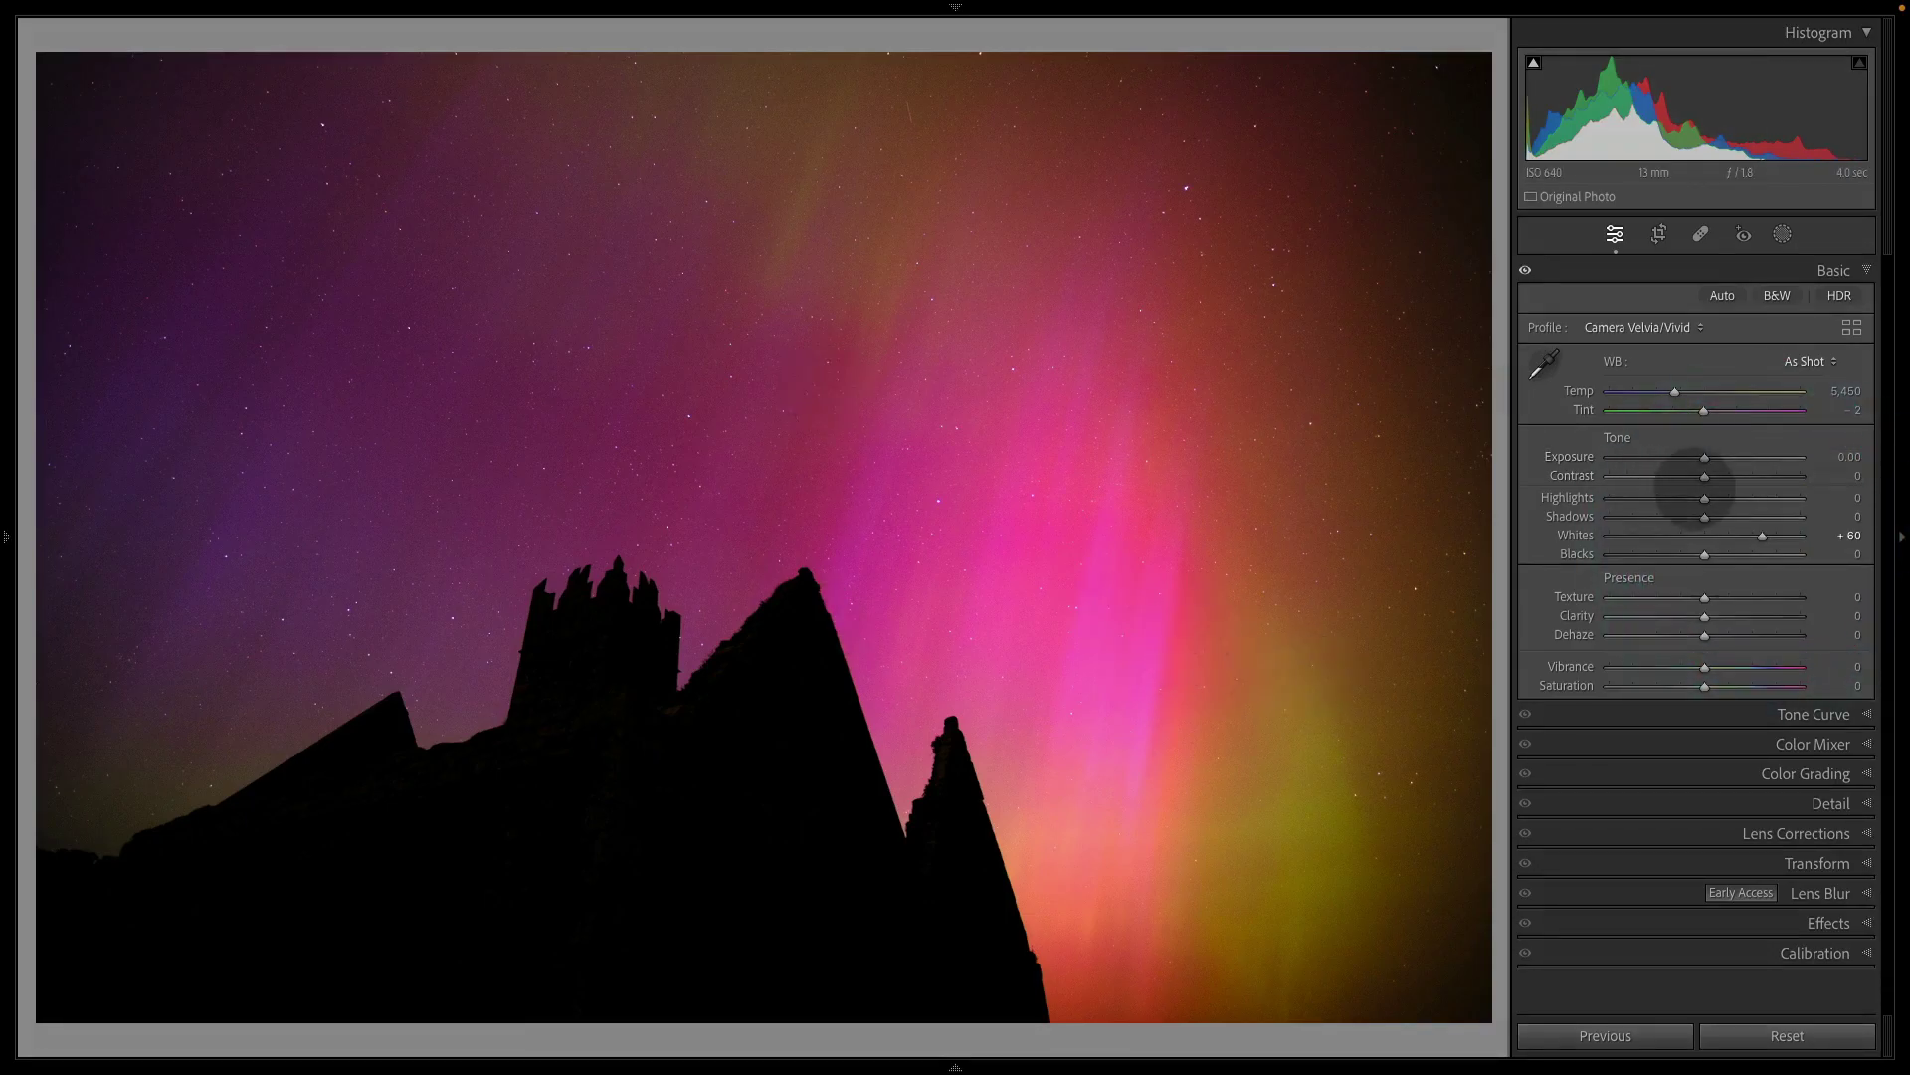
Lower Highlights to -29 and cool the white balance Temp to 4,917.
drag(1703, 500, 1676, 497)
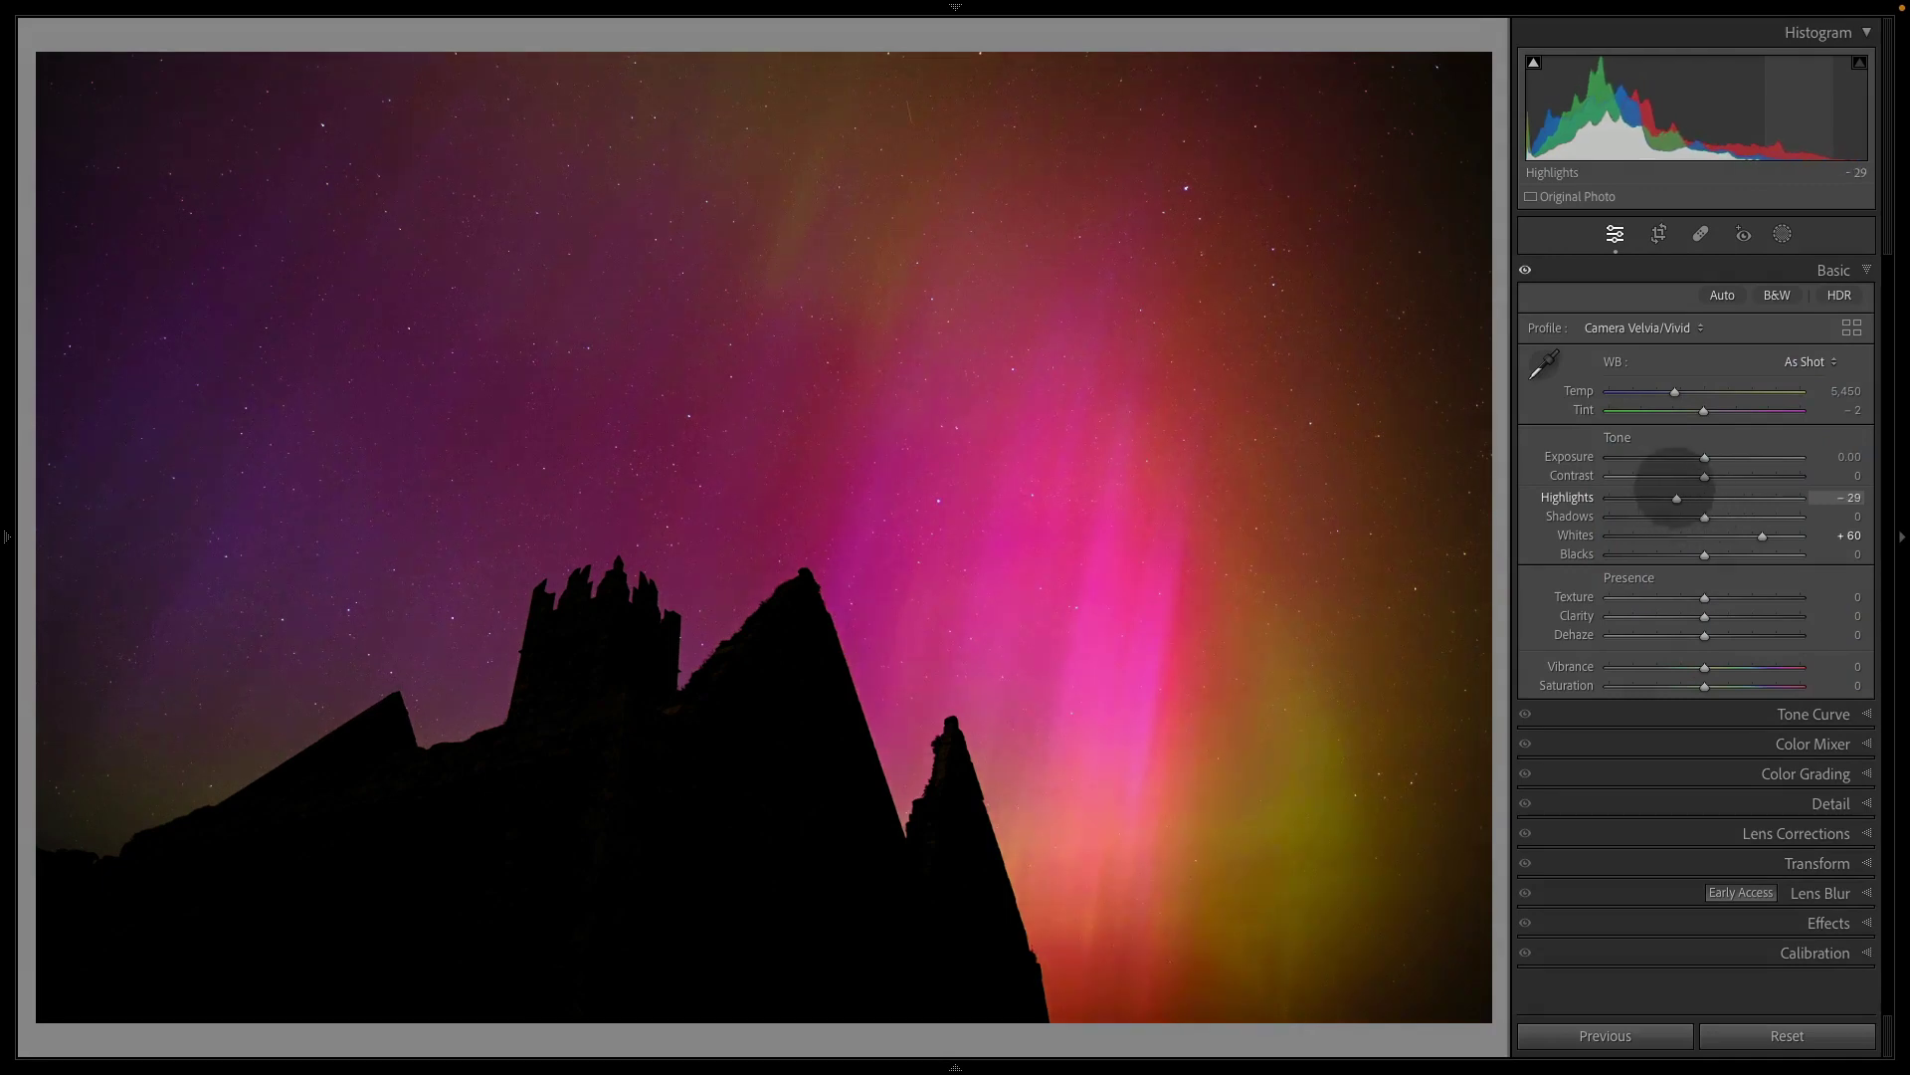
click(1677, 497)
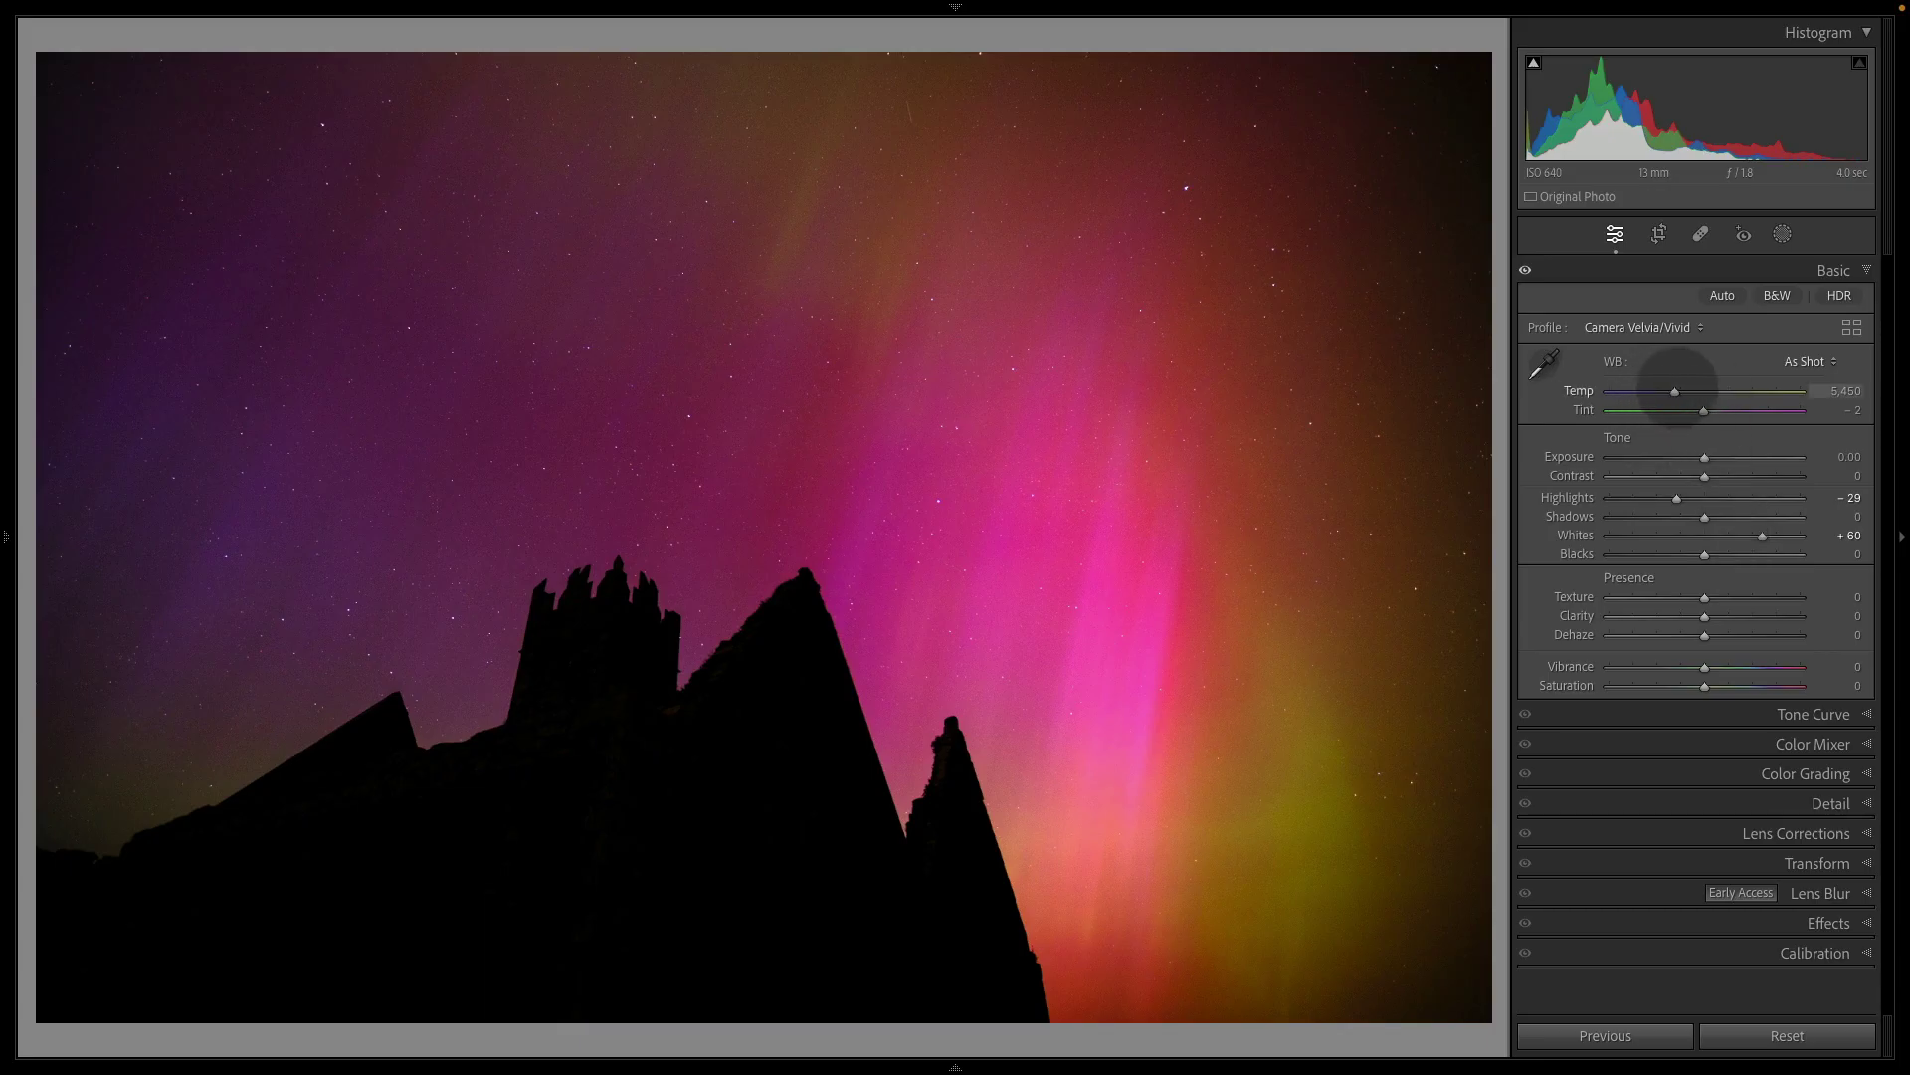
mouse_move(1643, 388)
mouse_down()
mouse_move(1597, 388)
mouse_move(1735, 386)
mouse_move(1663, 386)
mouse_move(1703, 398)
mouse_move(1655, 392)
mouse_move(1684, 392)
mouse_move(1664, 404)
mouse_up()
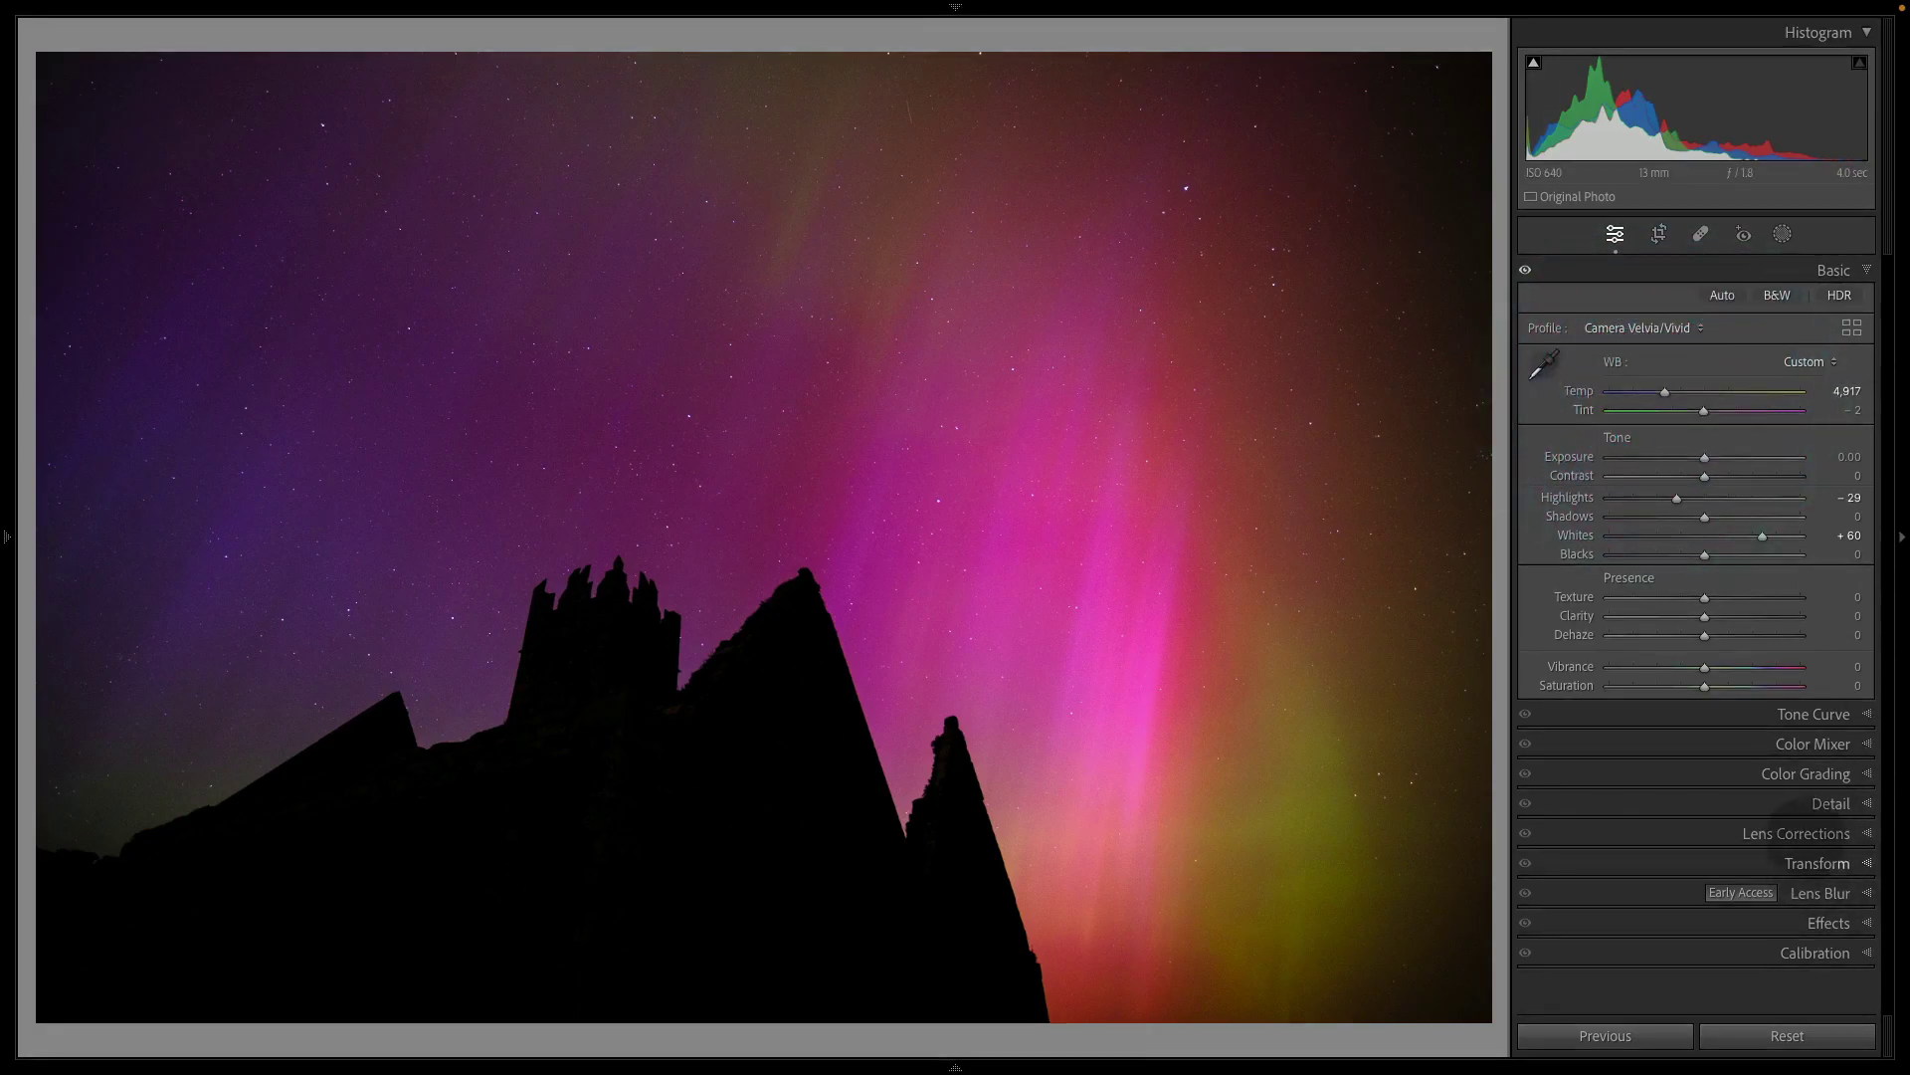
Push the Lens Corrections vignetting amount up to 197.
click(1804, 834)
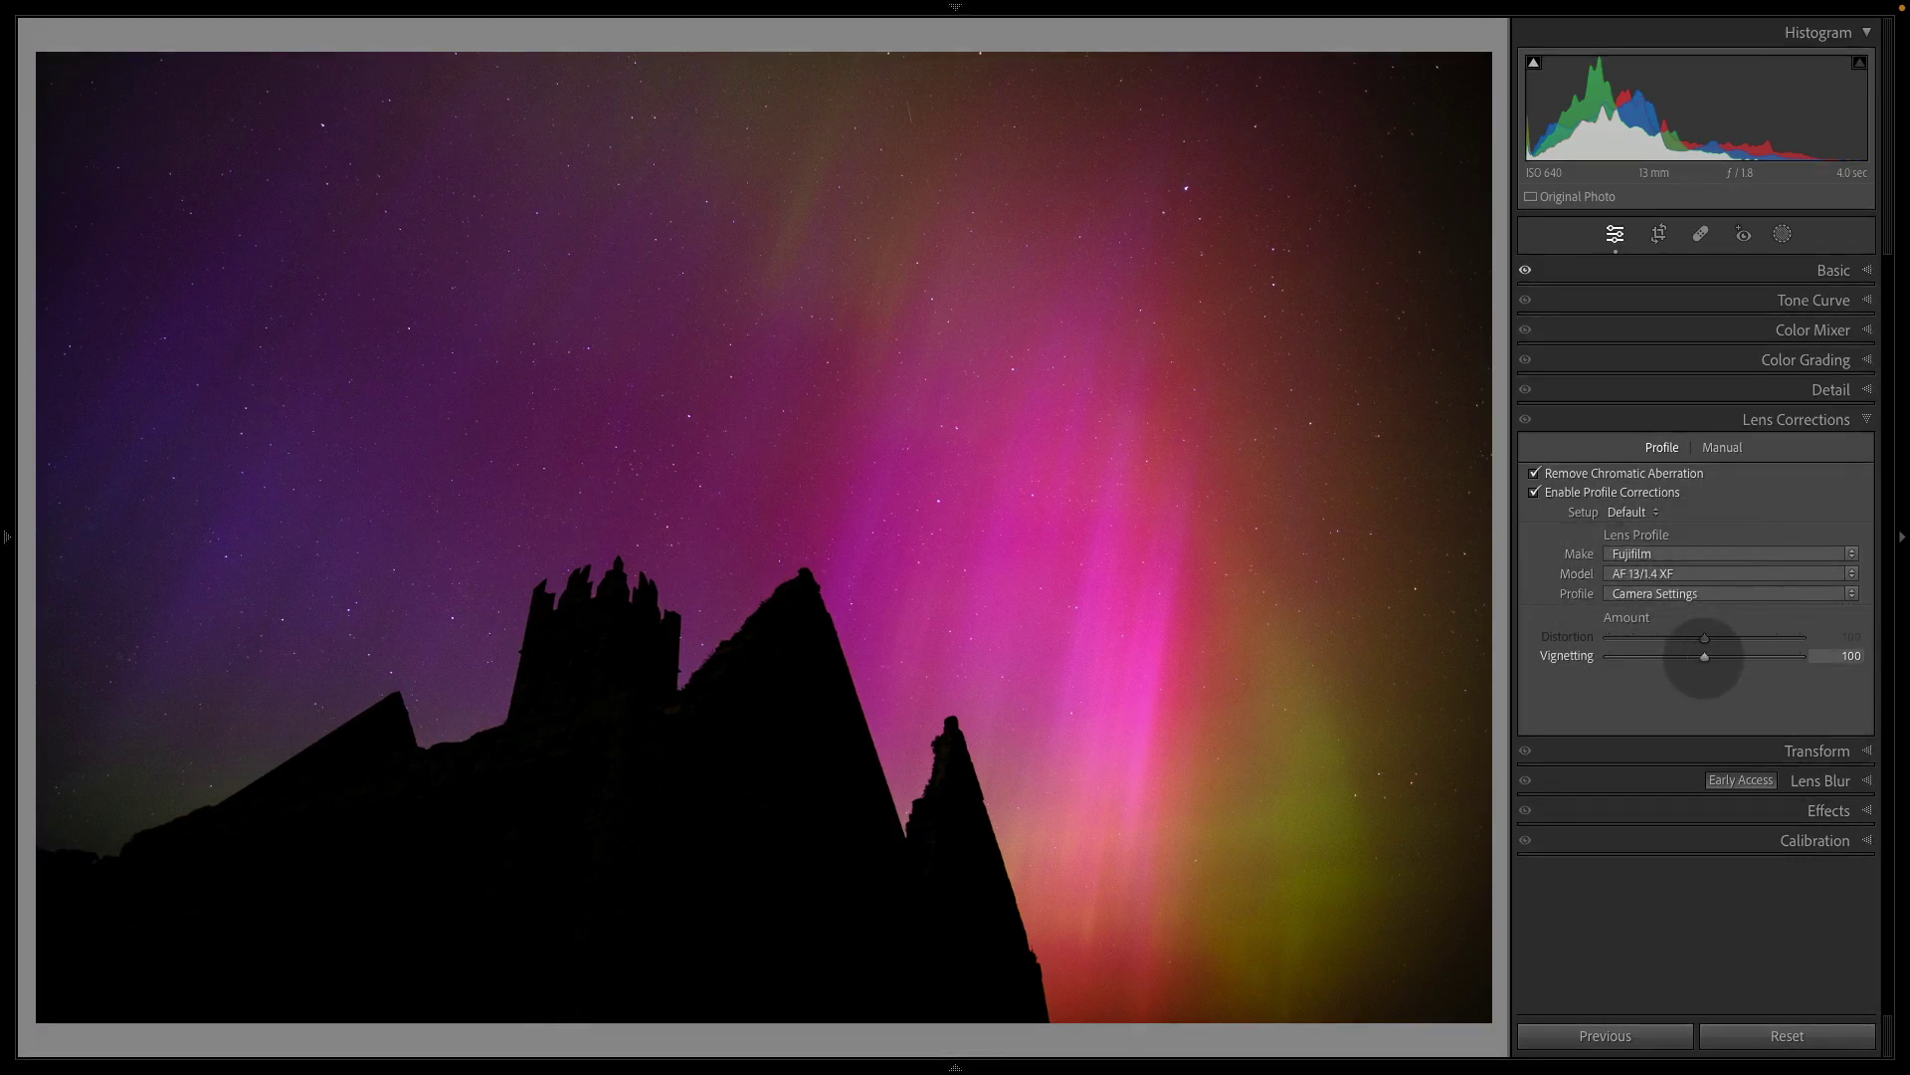
drag(1705, 656, 1799, 657)
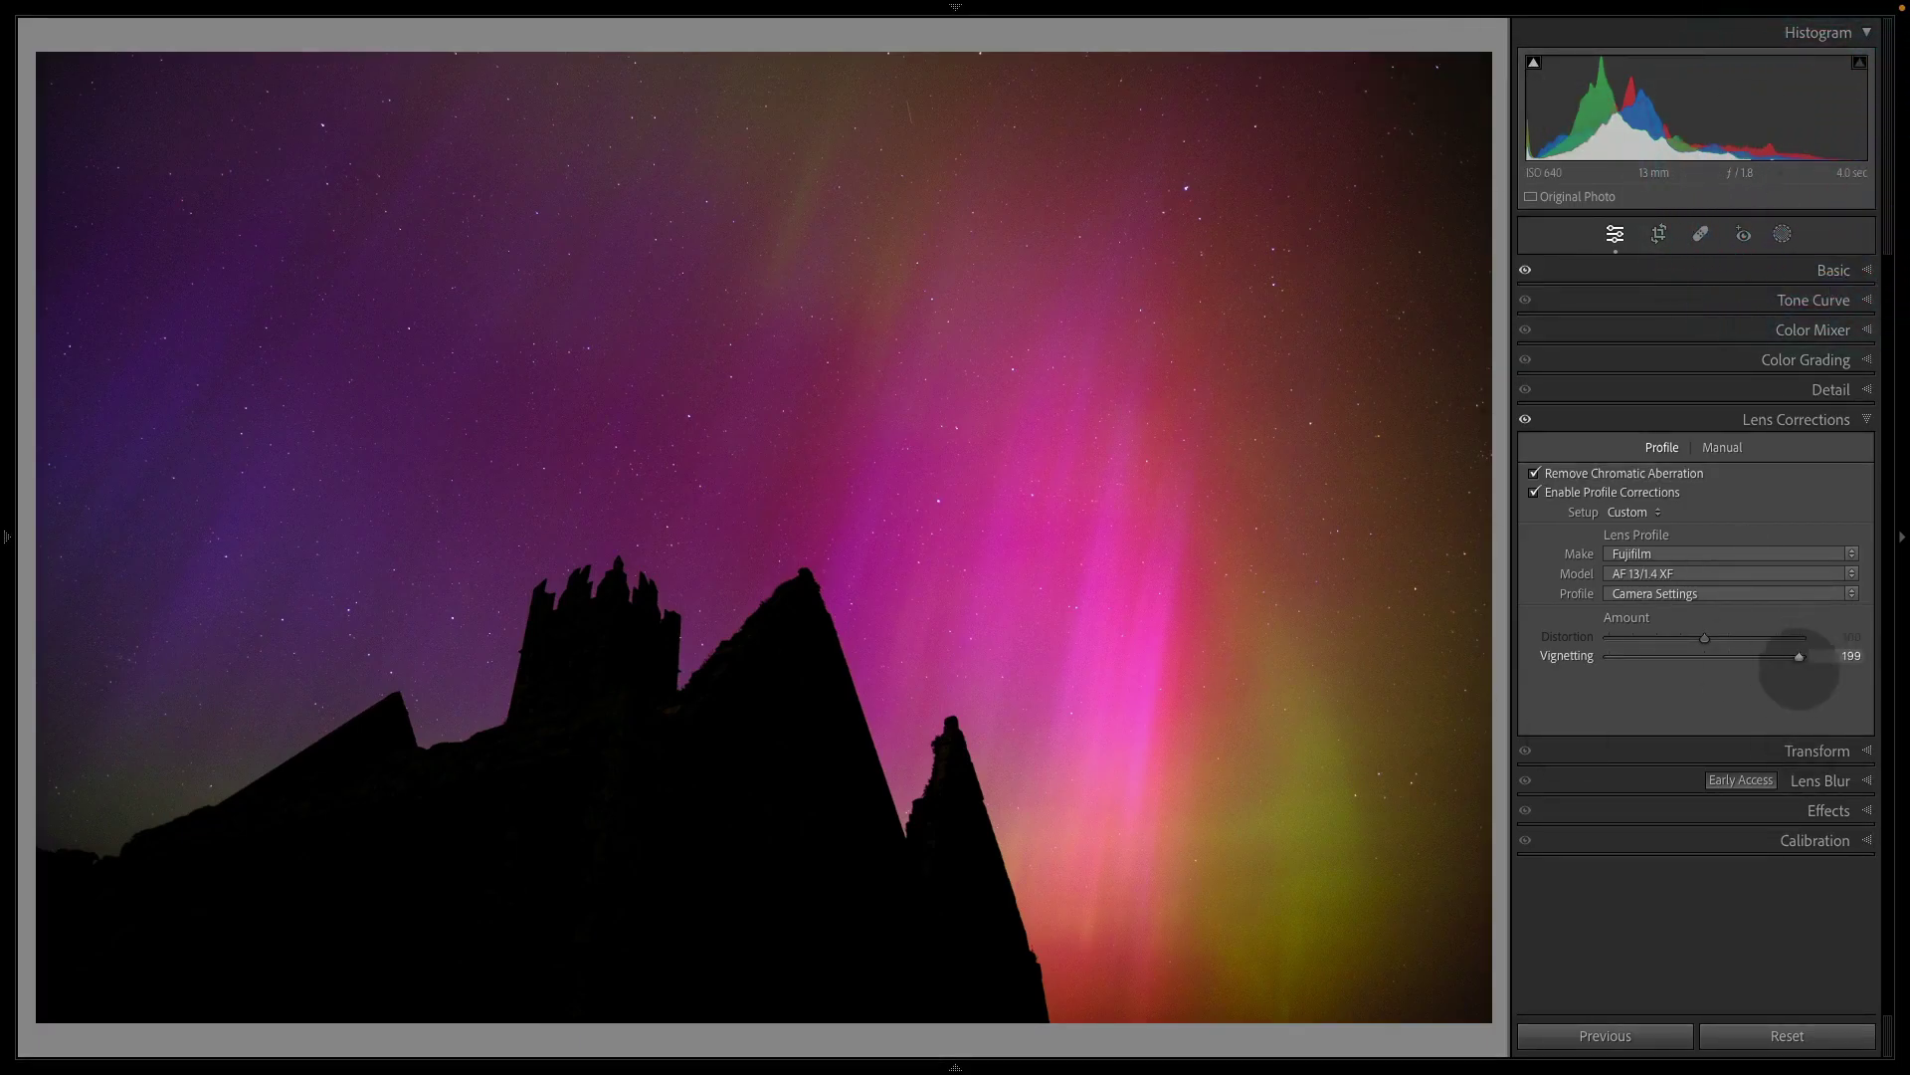
drag(1799, 657, 1798, 656)
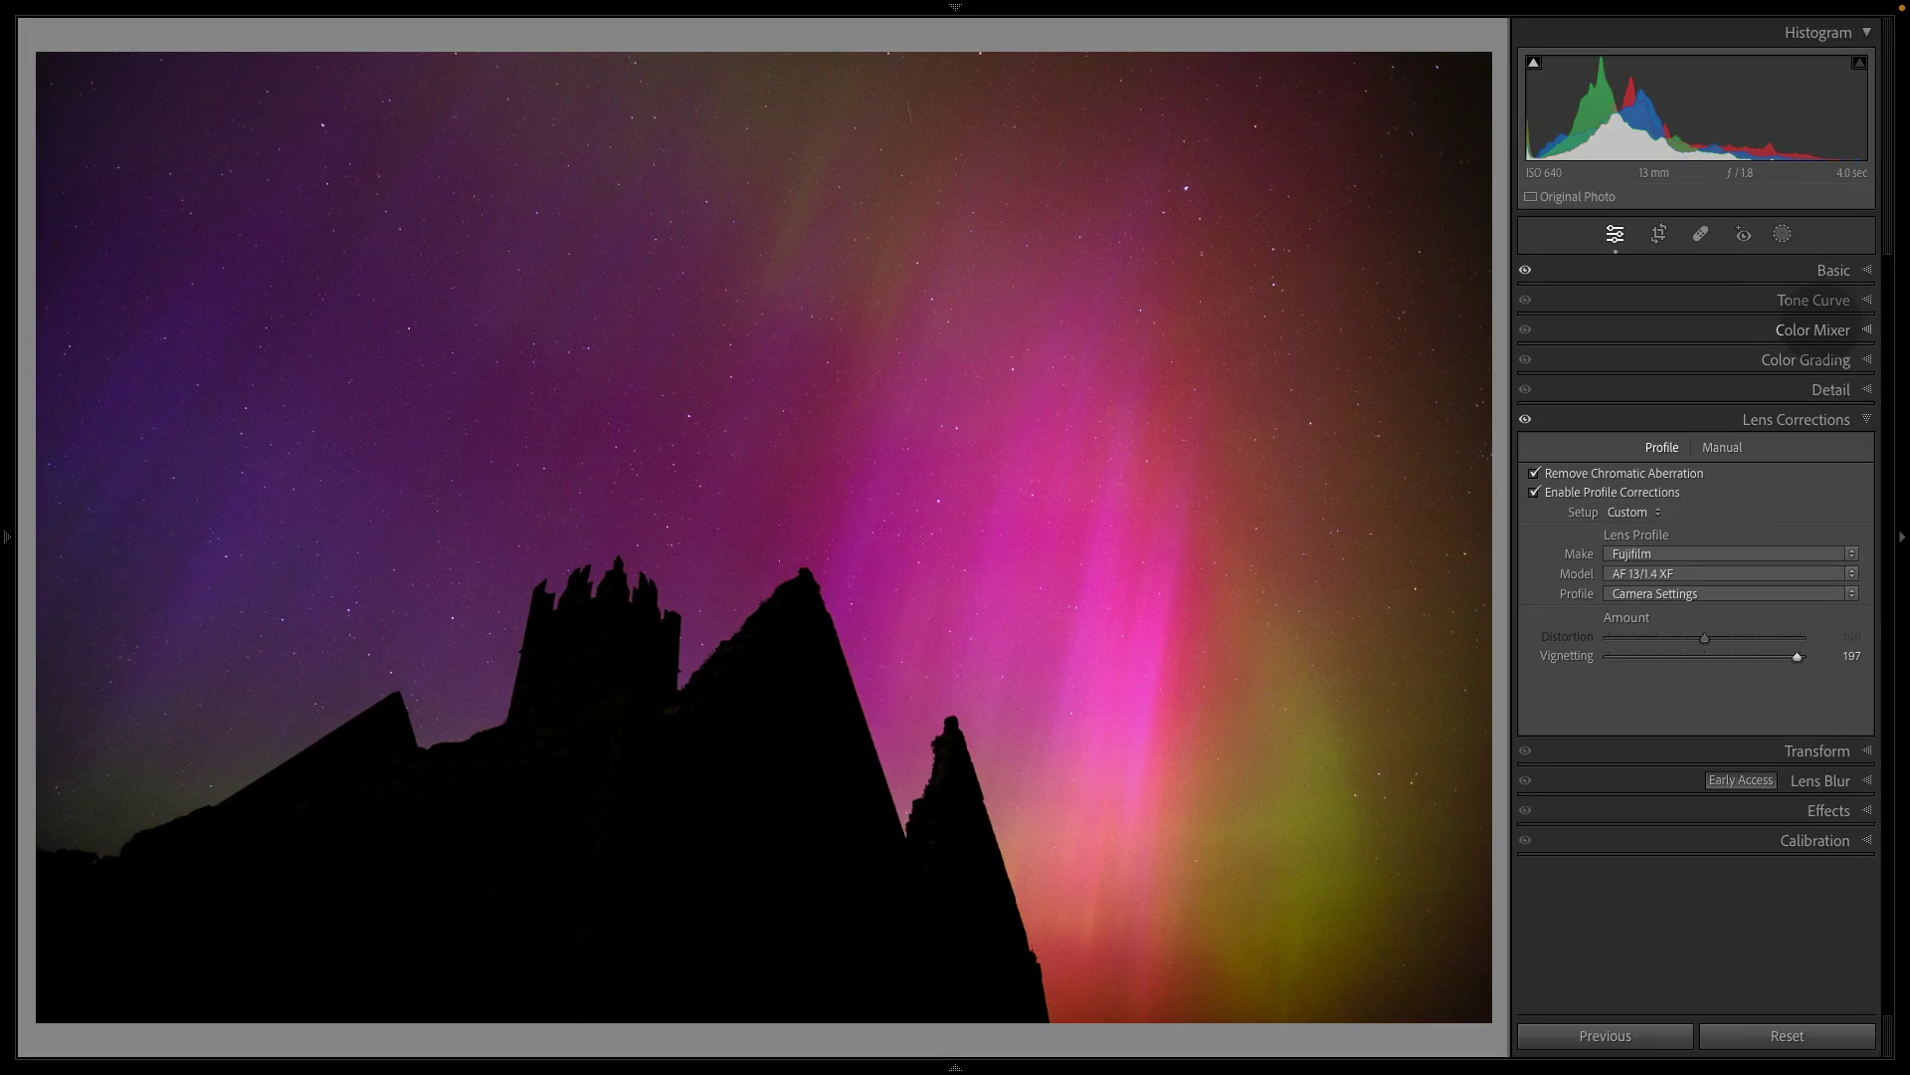
Test Clarity, leave it at -1, and bring up the new mask options.
click(1831, 269)
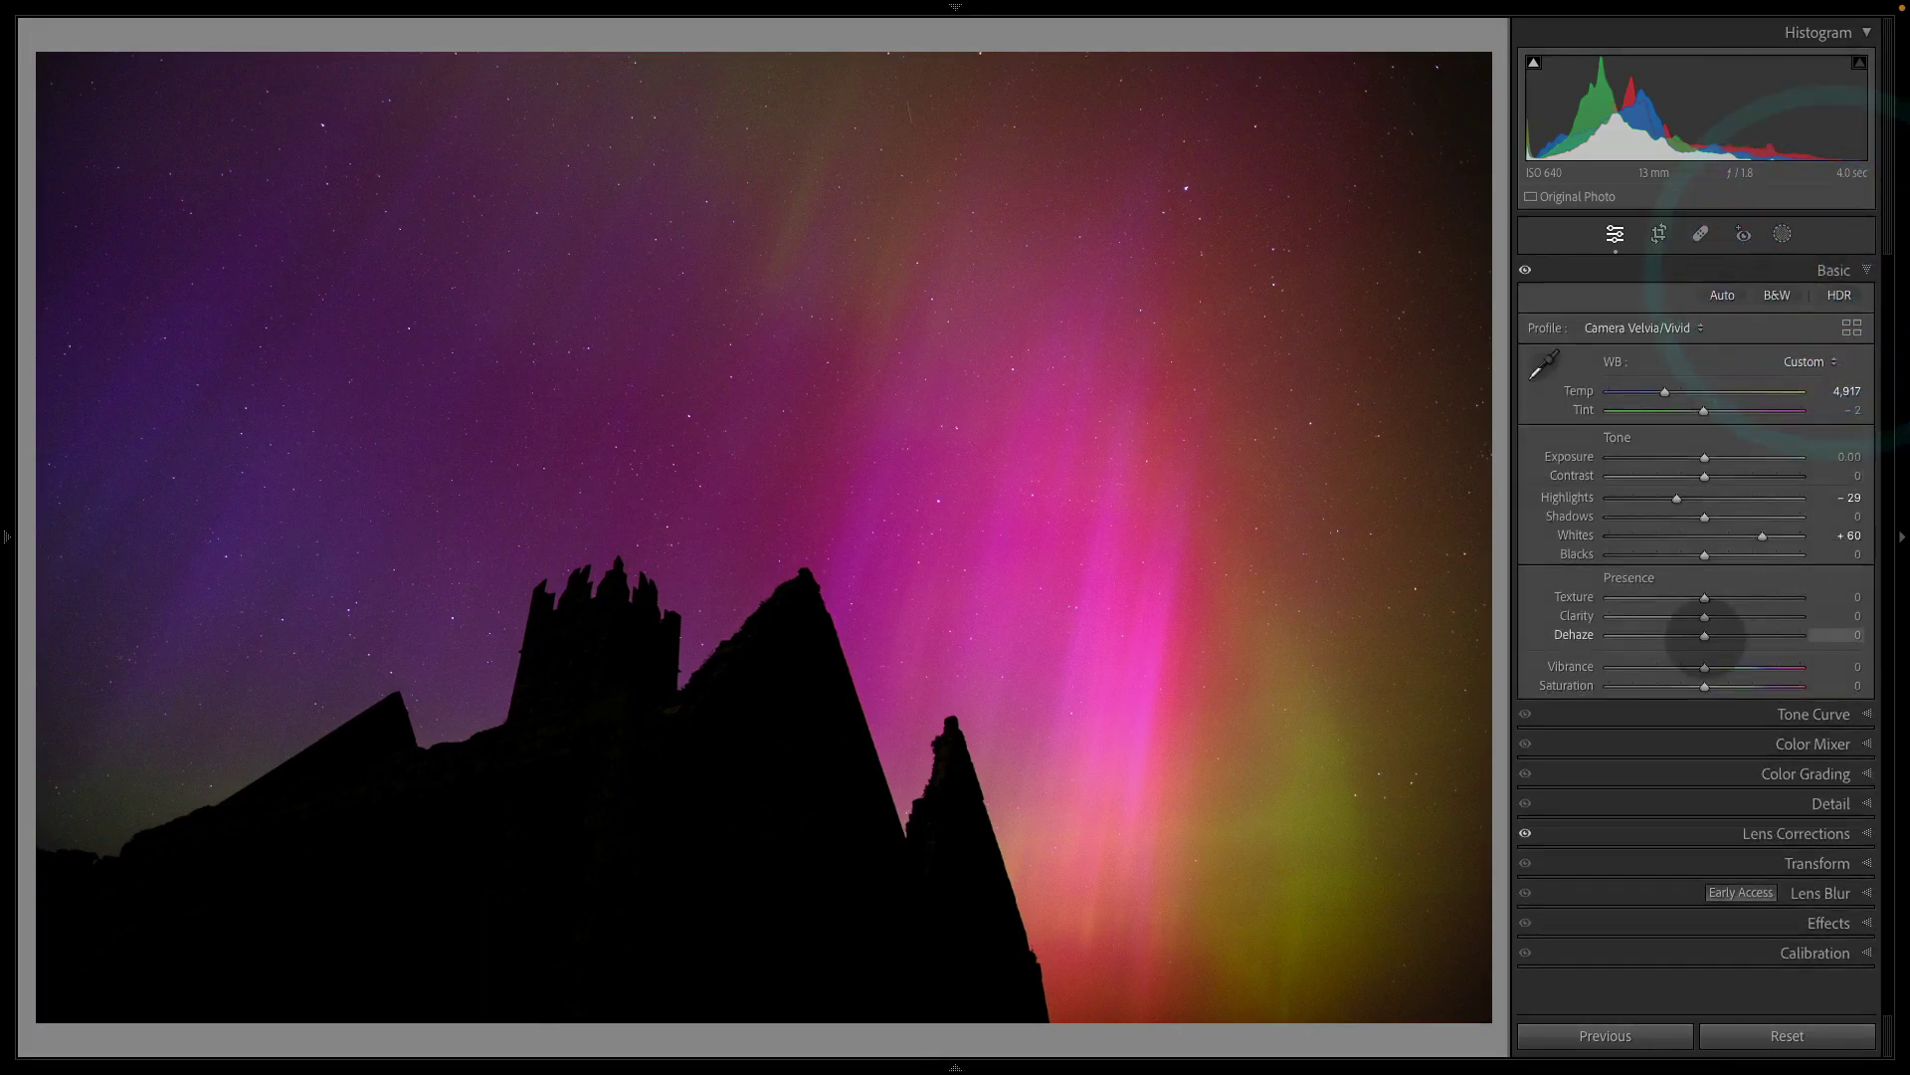
drag(1709, 616, 1729, 616)
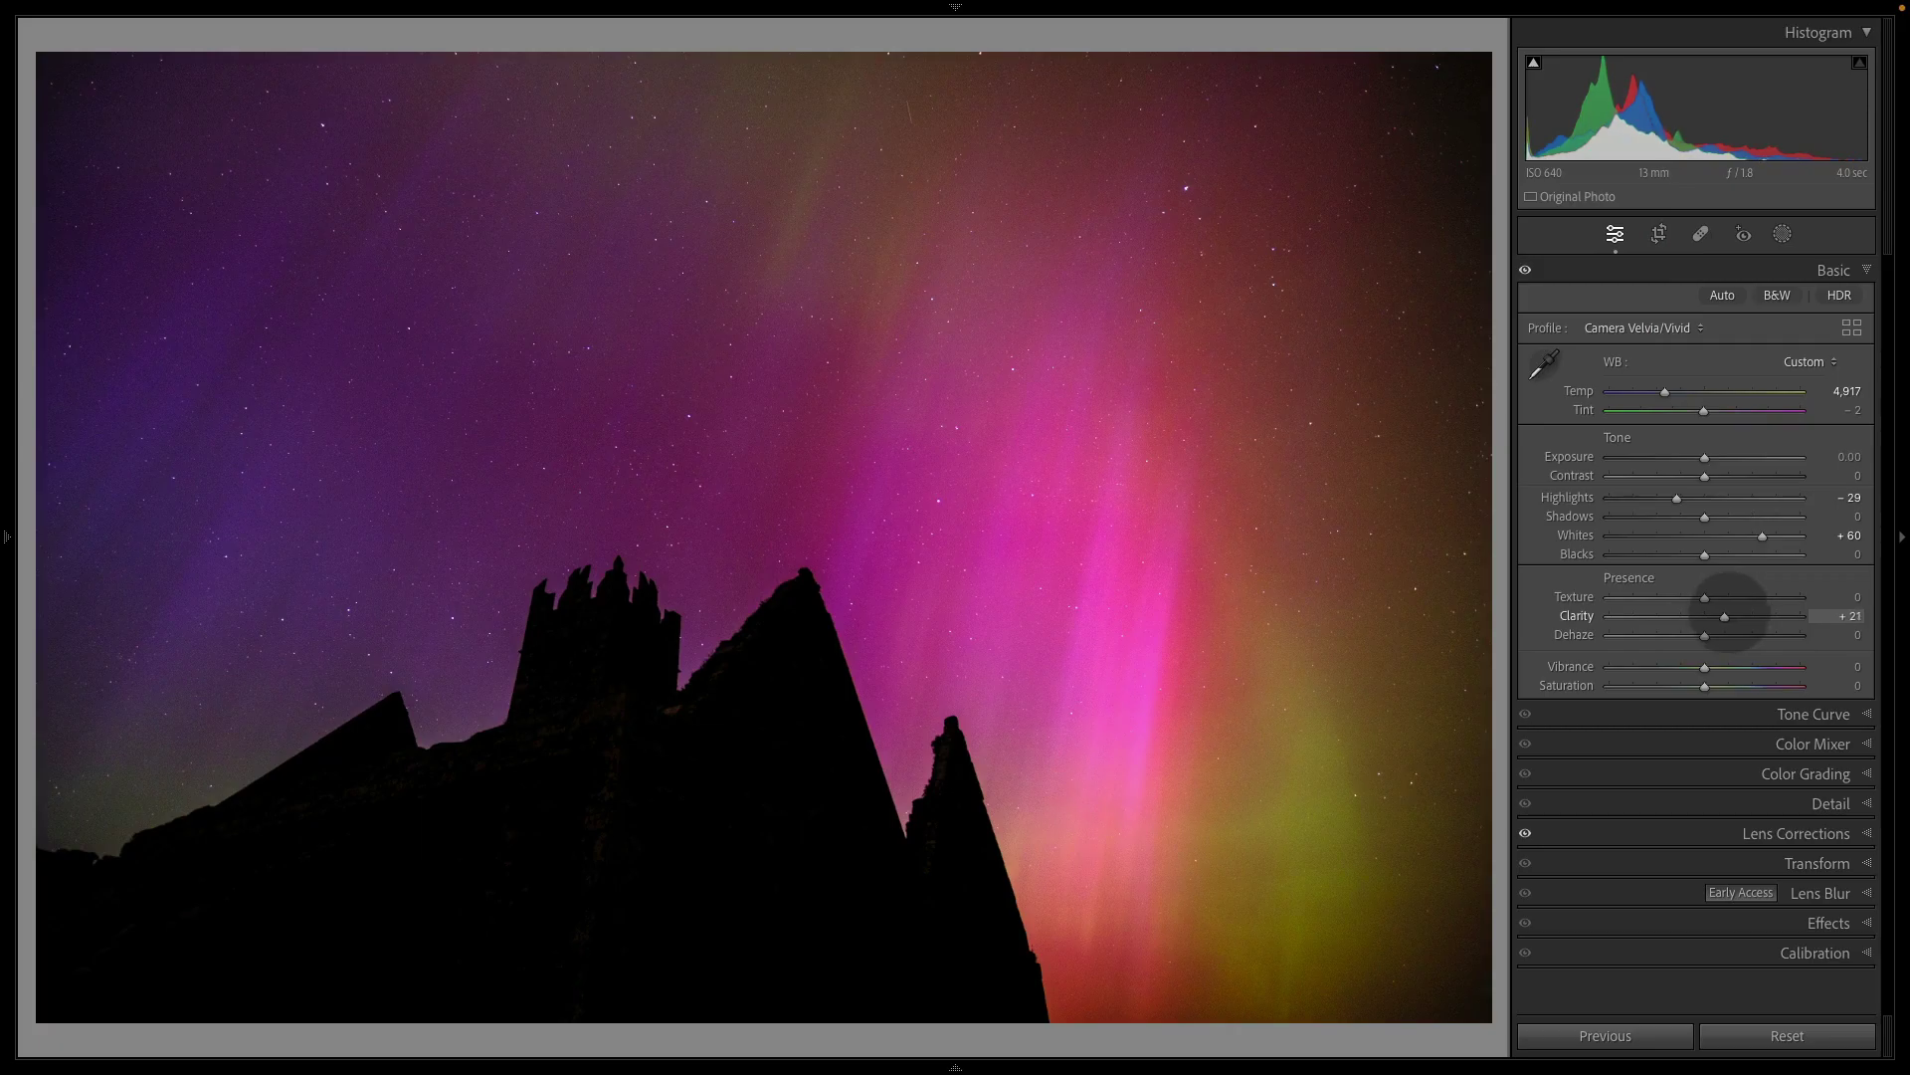
drag(1727, 613, 1621, 631)
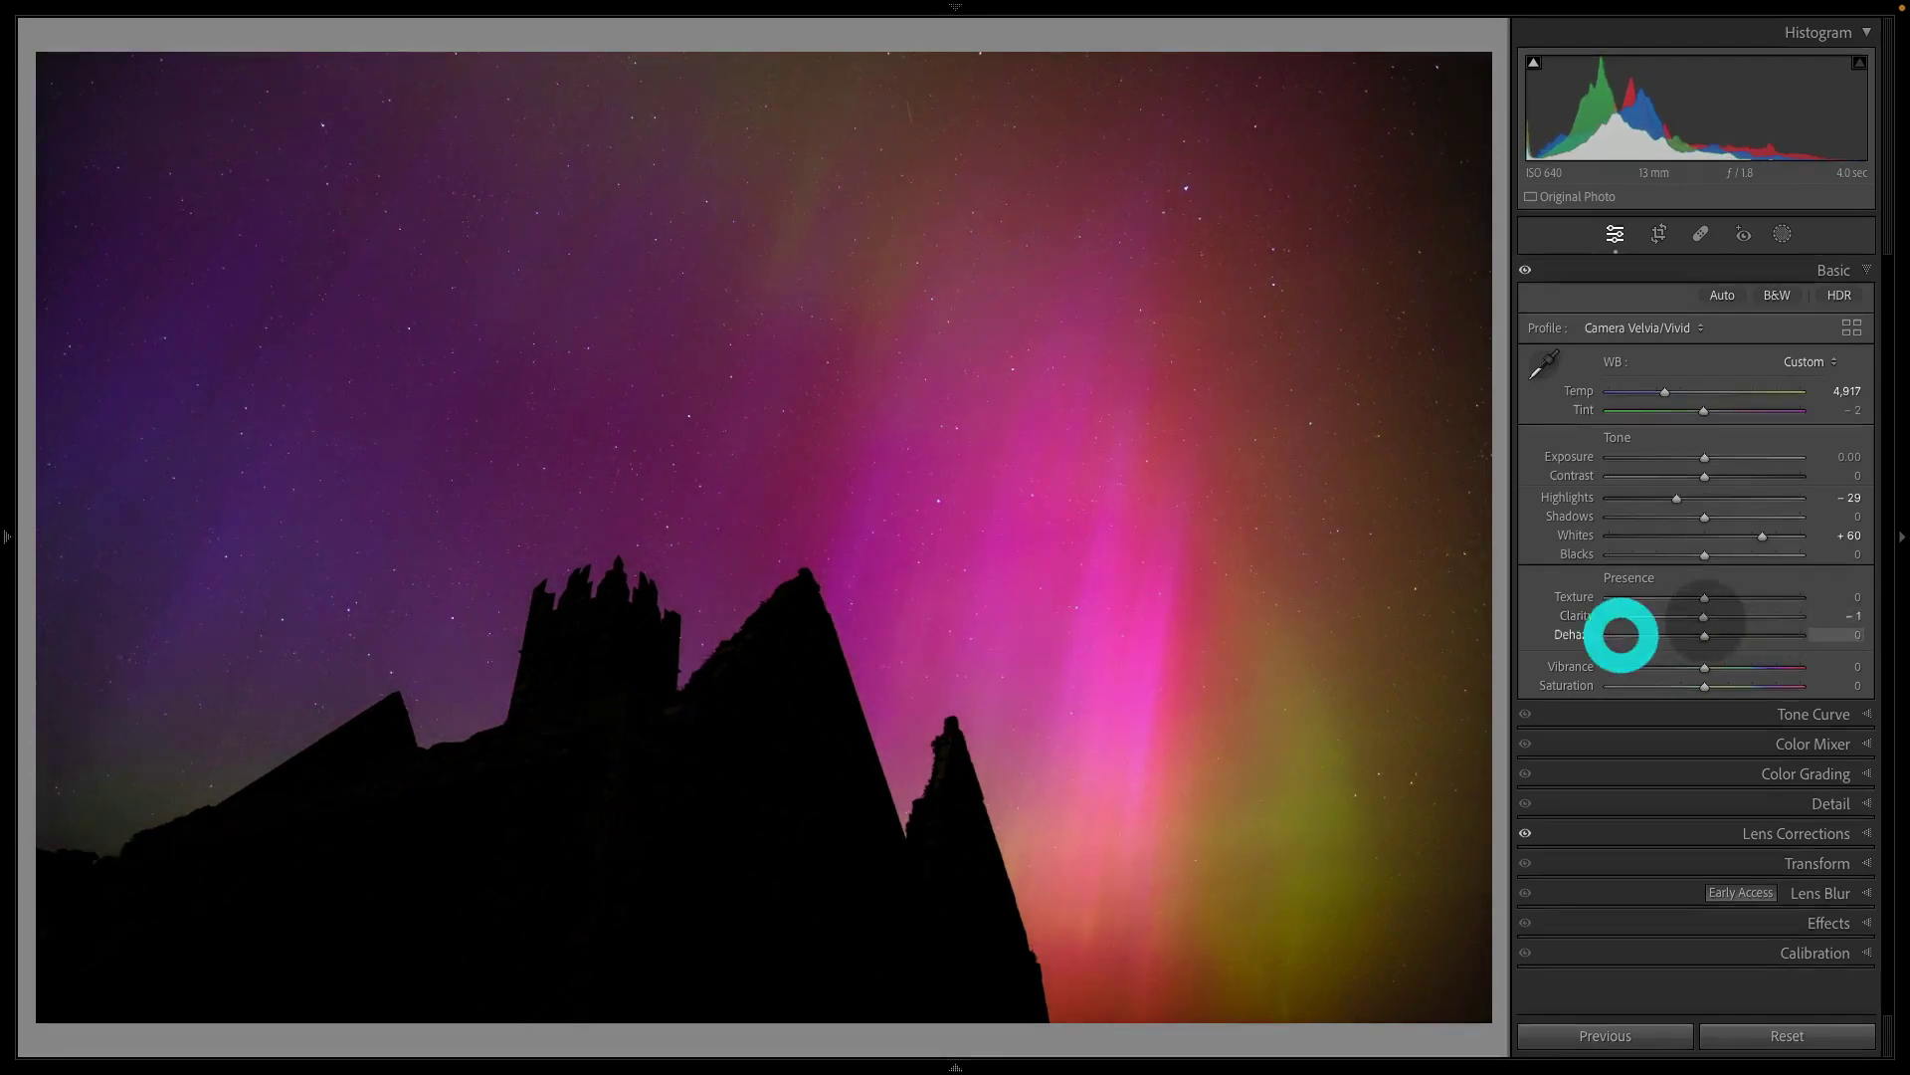
click(1580, 615)
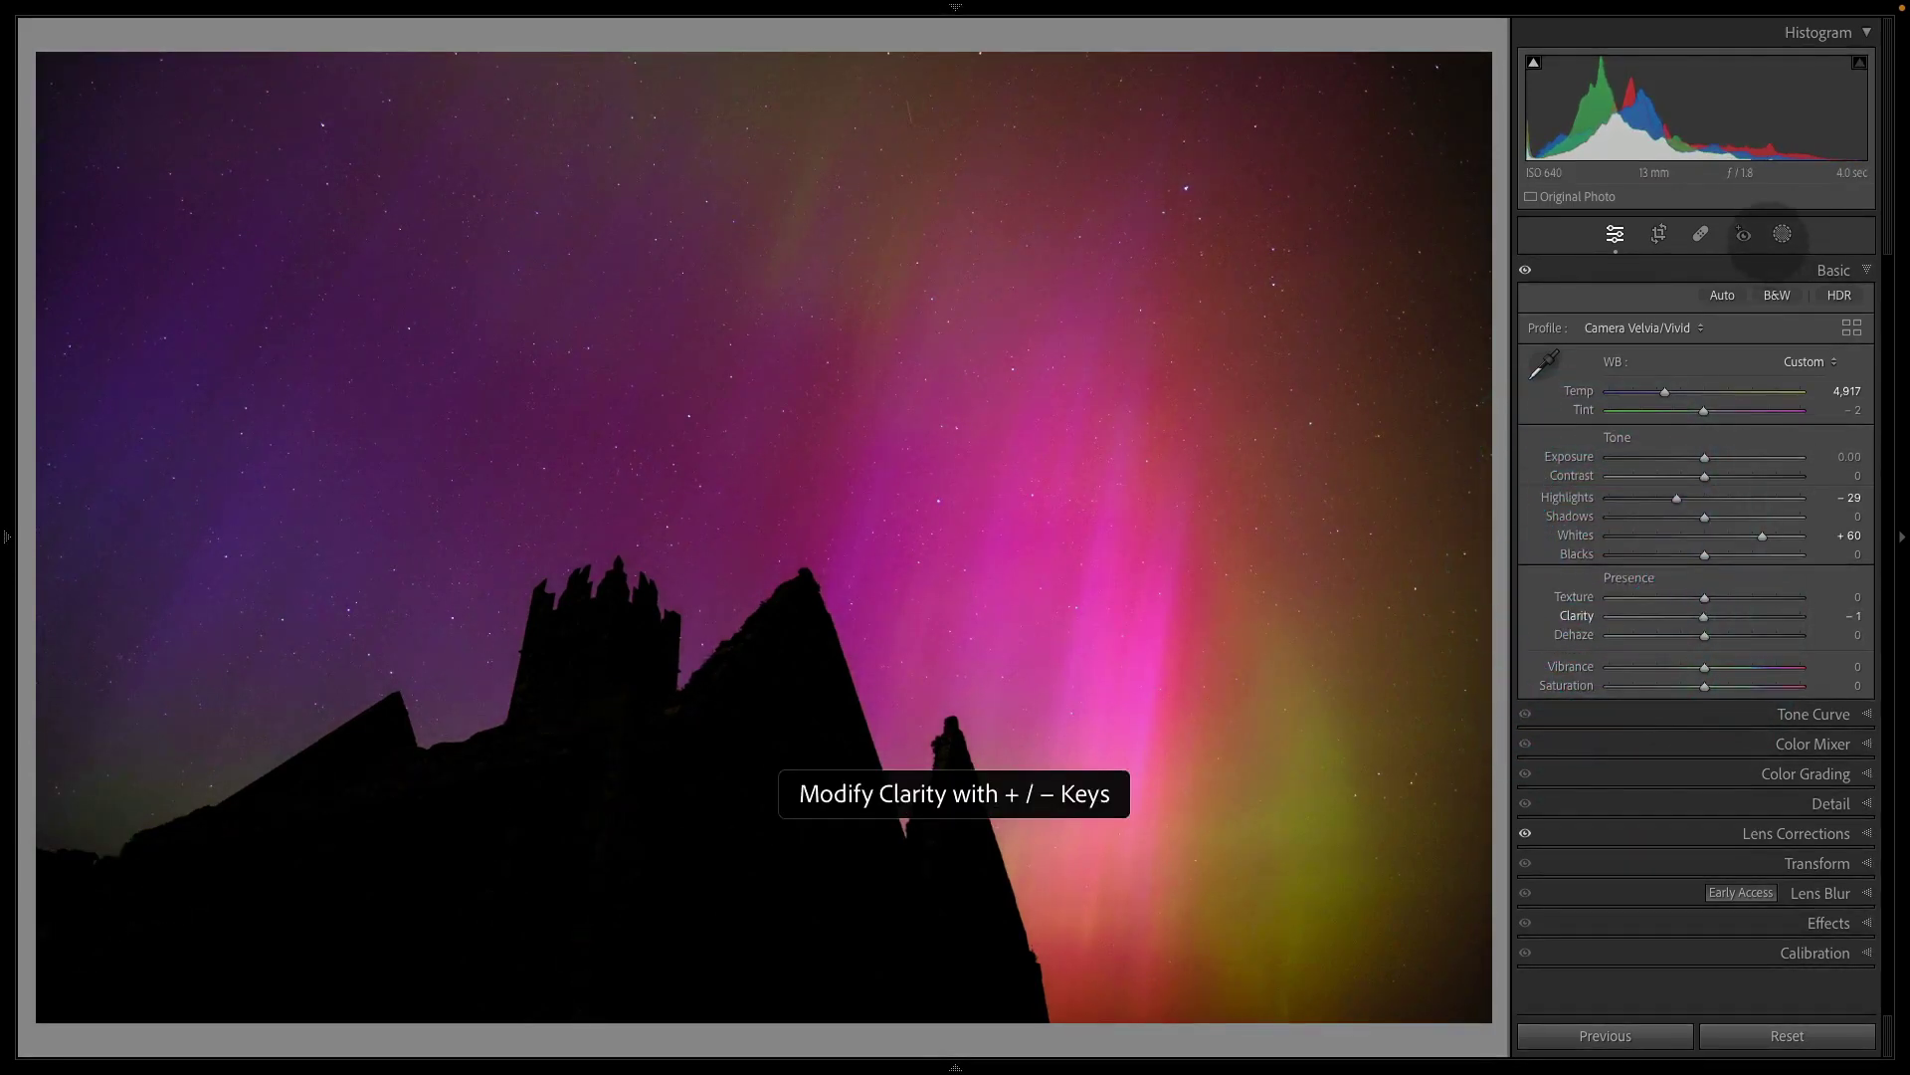
click(1782, 234)
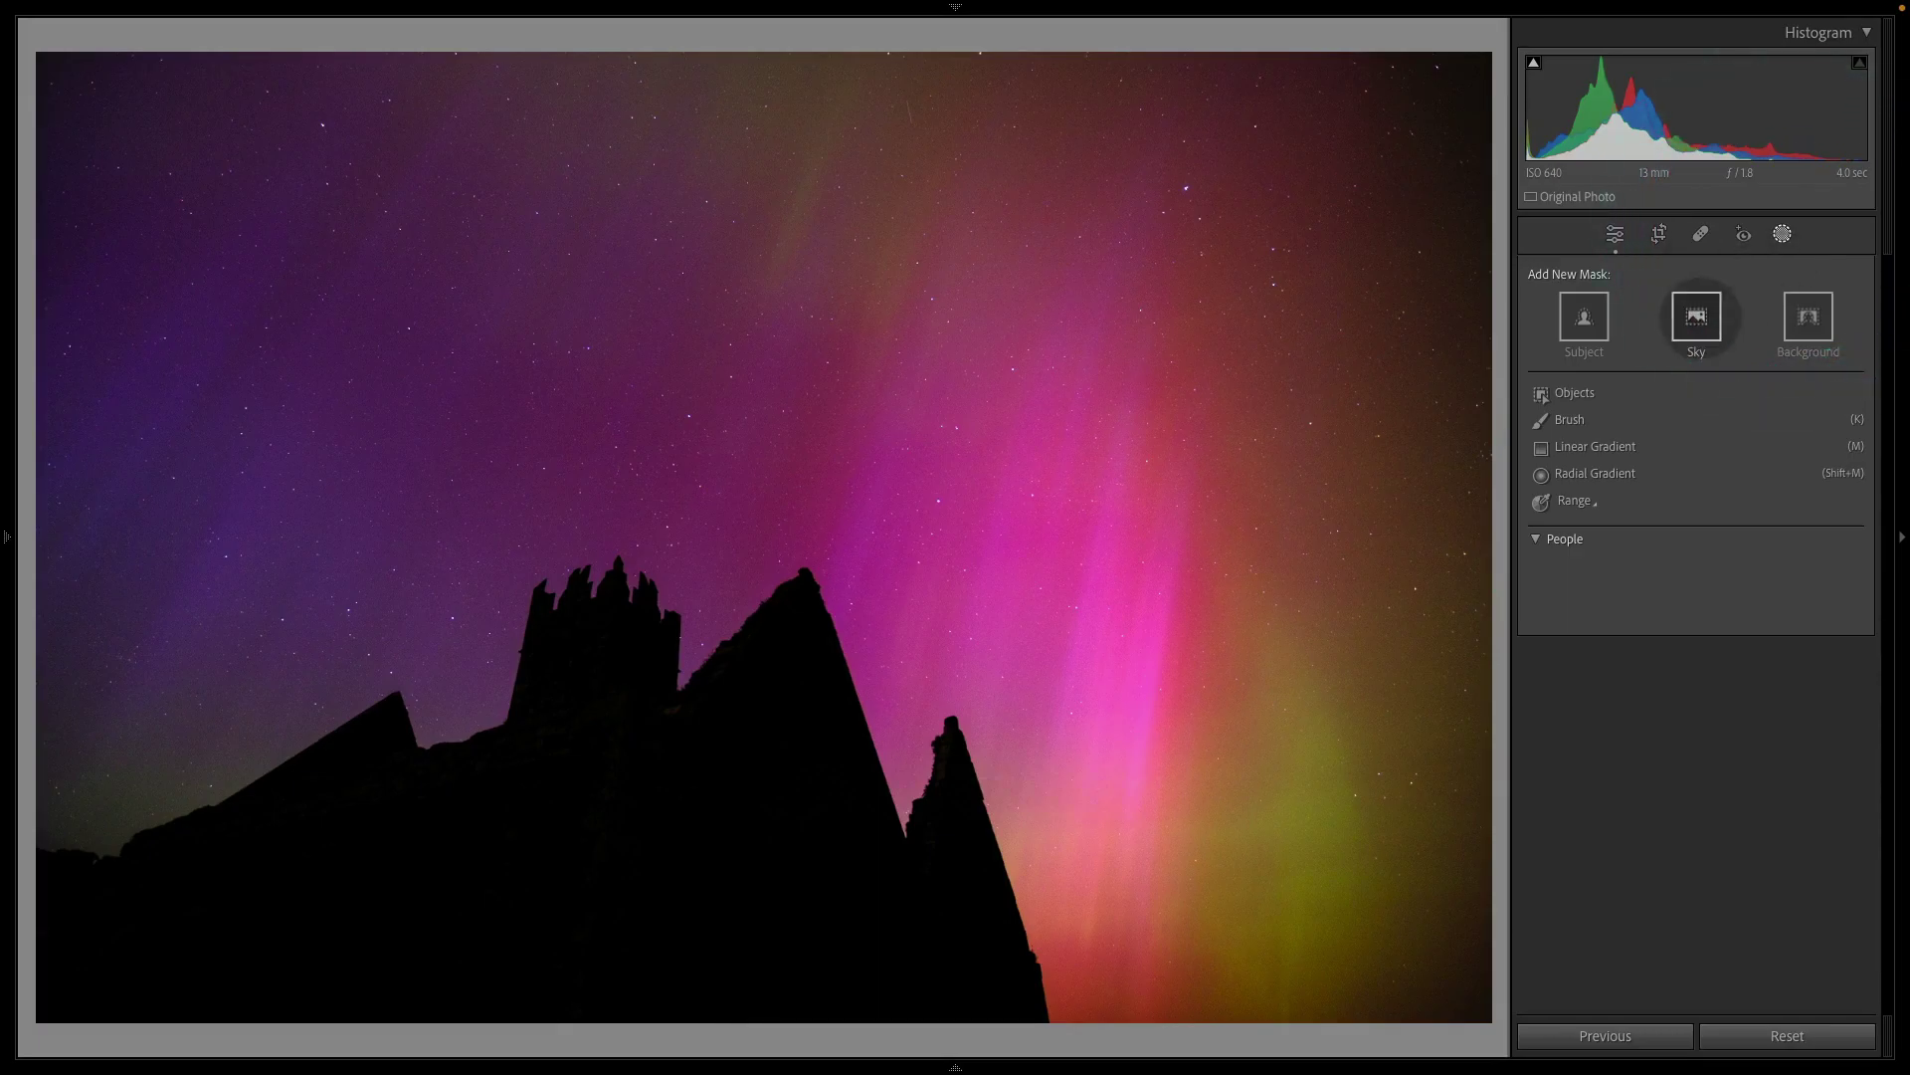
Create a Sky mask with Clarity 60 and Texture -19 on the aurora.
click(1698, 313)
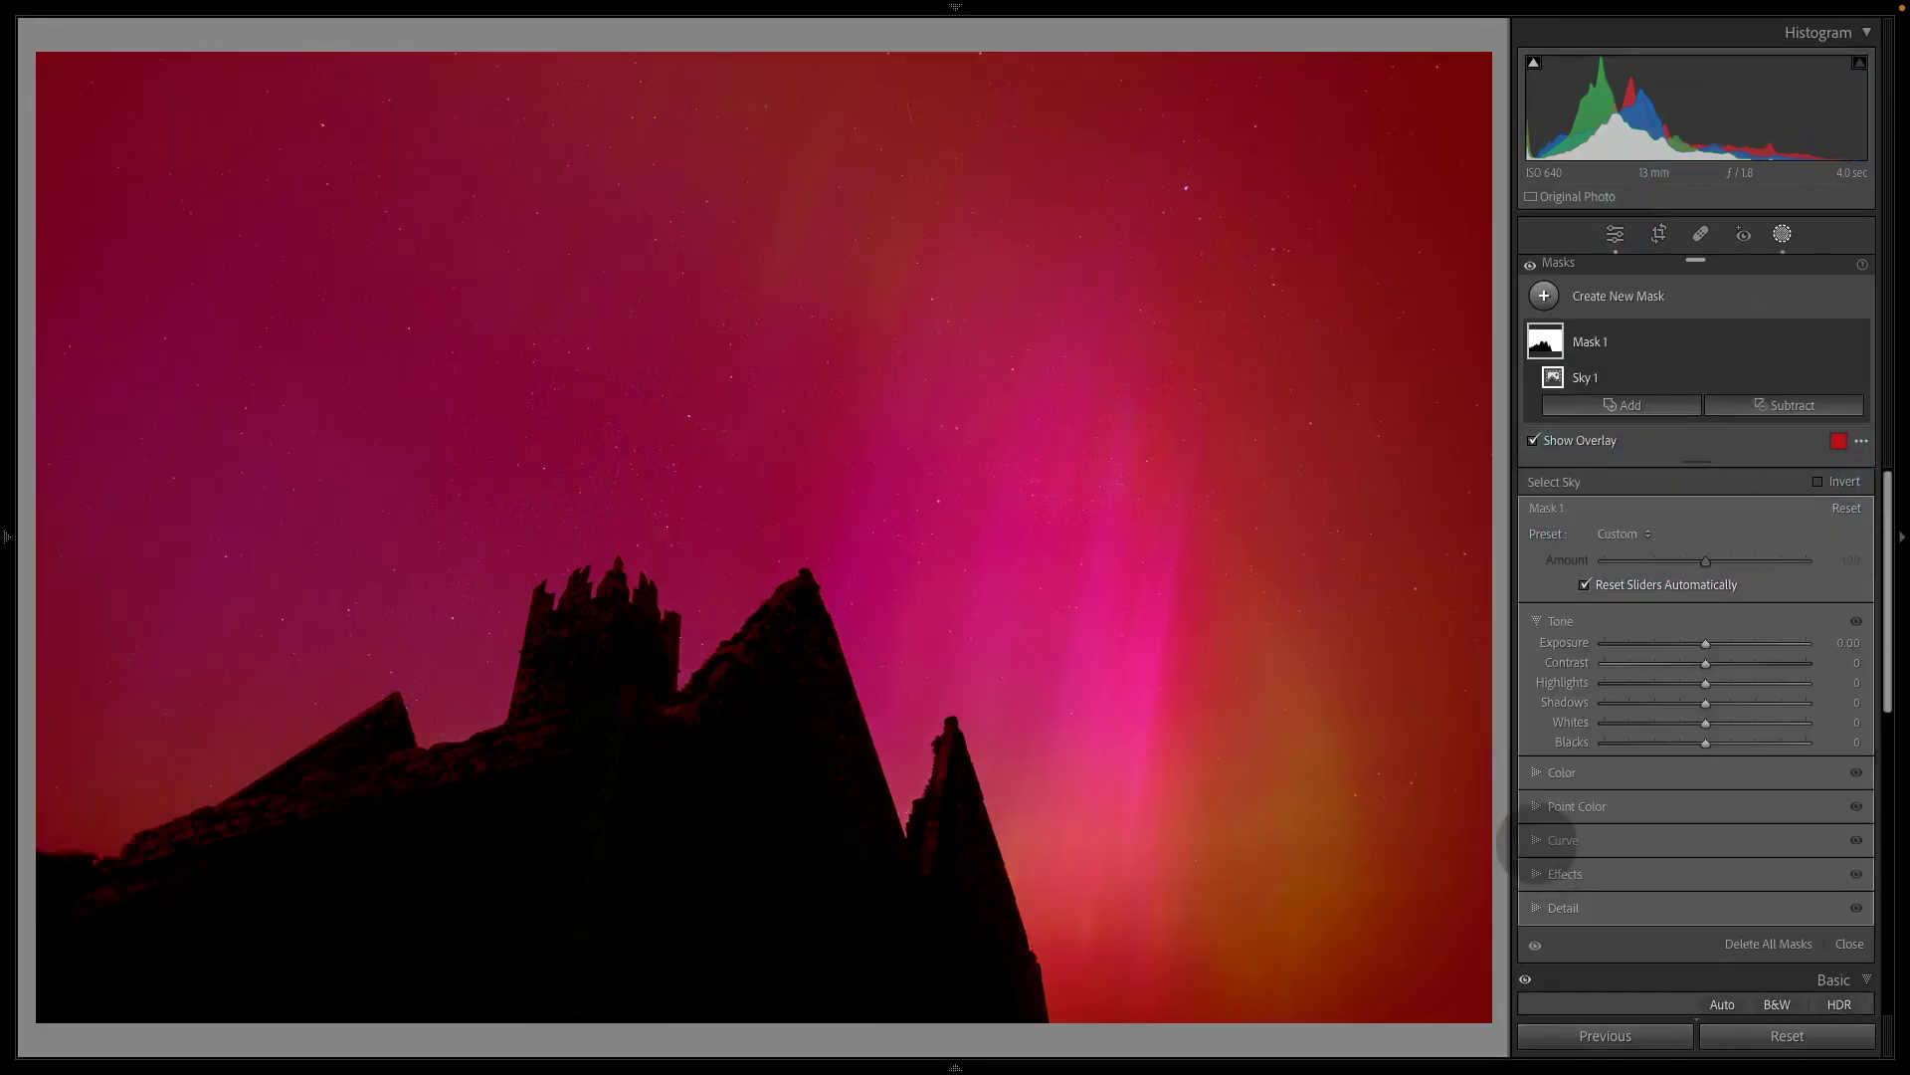
click(1538, 872)
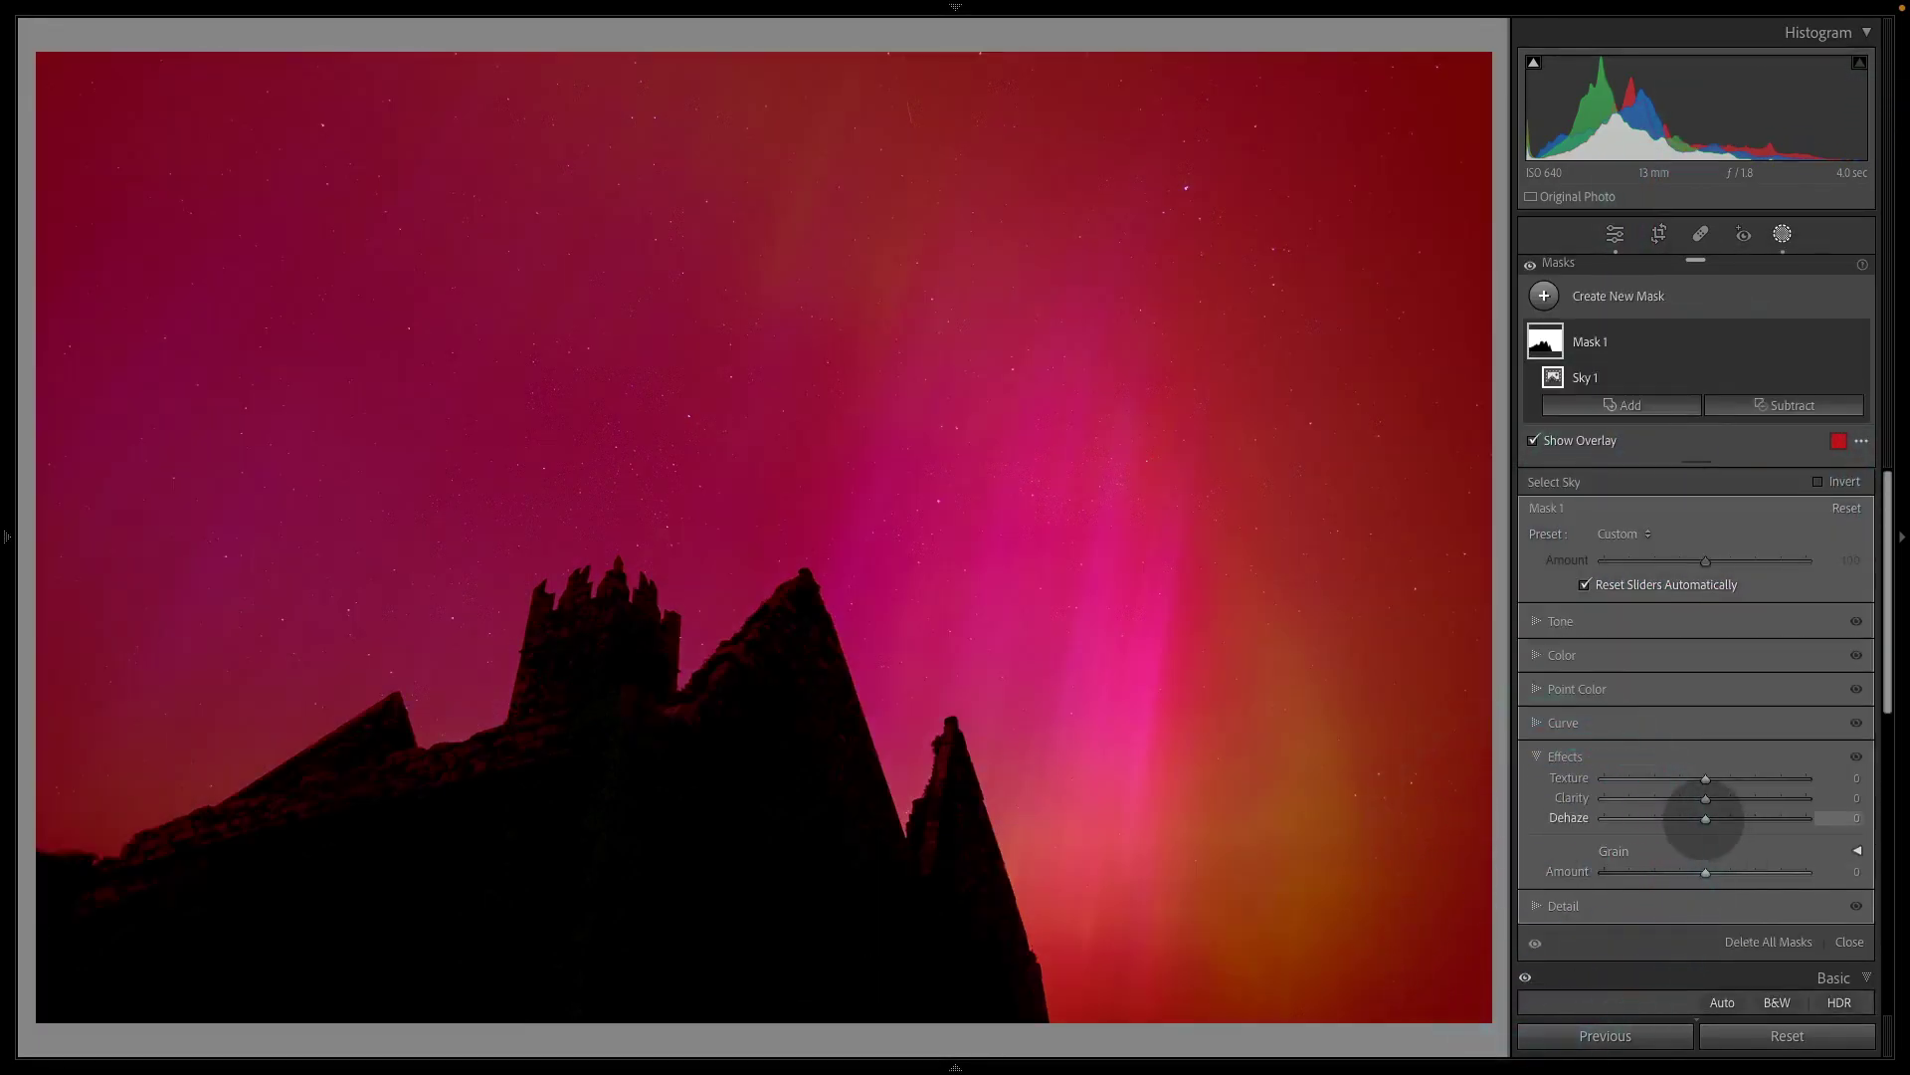
key(o)
drag(1709, 798, 1753, 794)
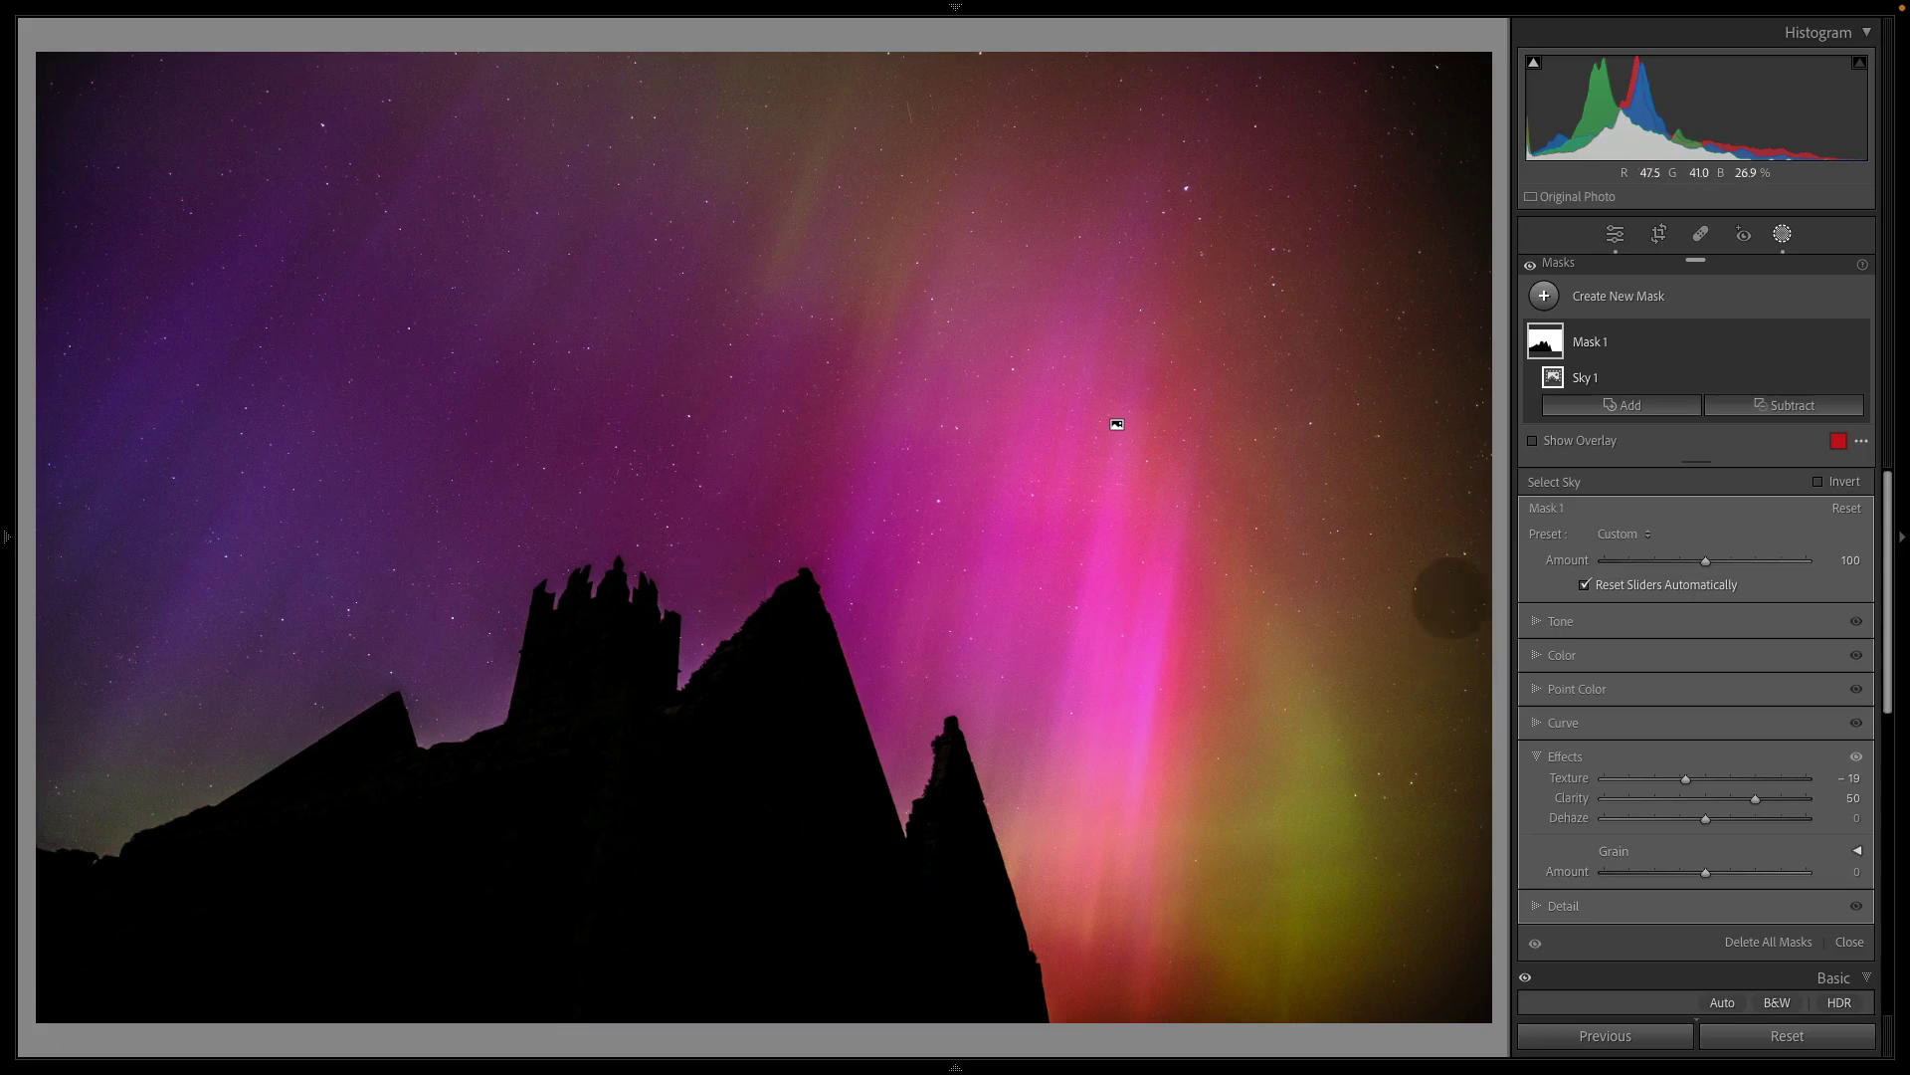
Duplicate the sky mask inverted over the ruins and raise its Exposure to +1.64.
right_click(1659, 337)
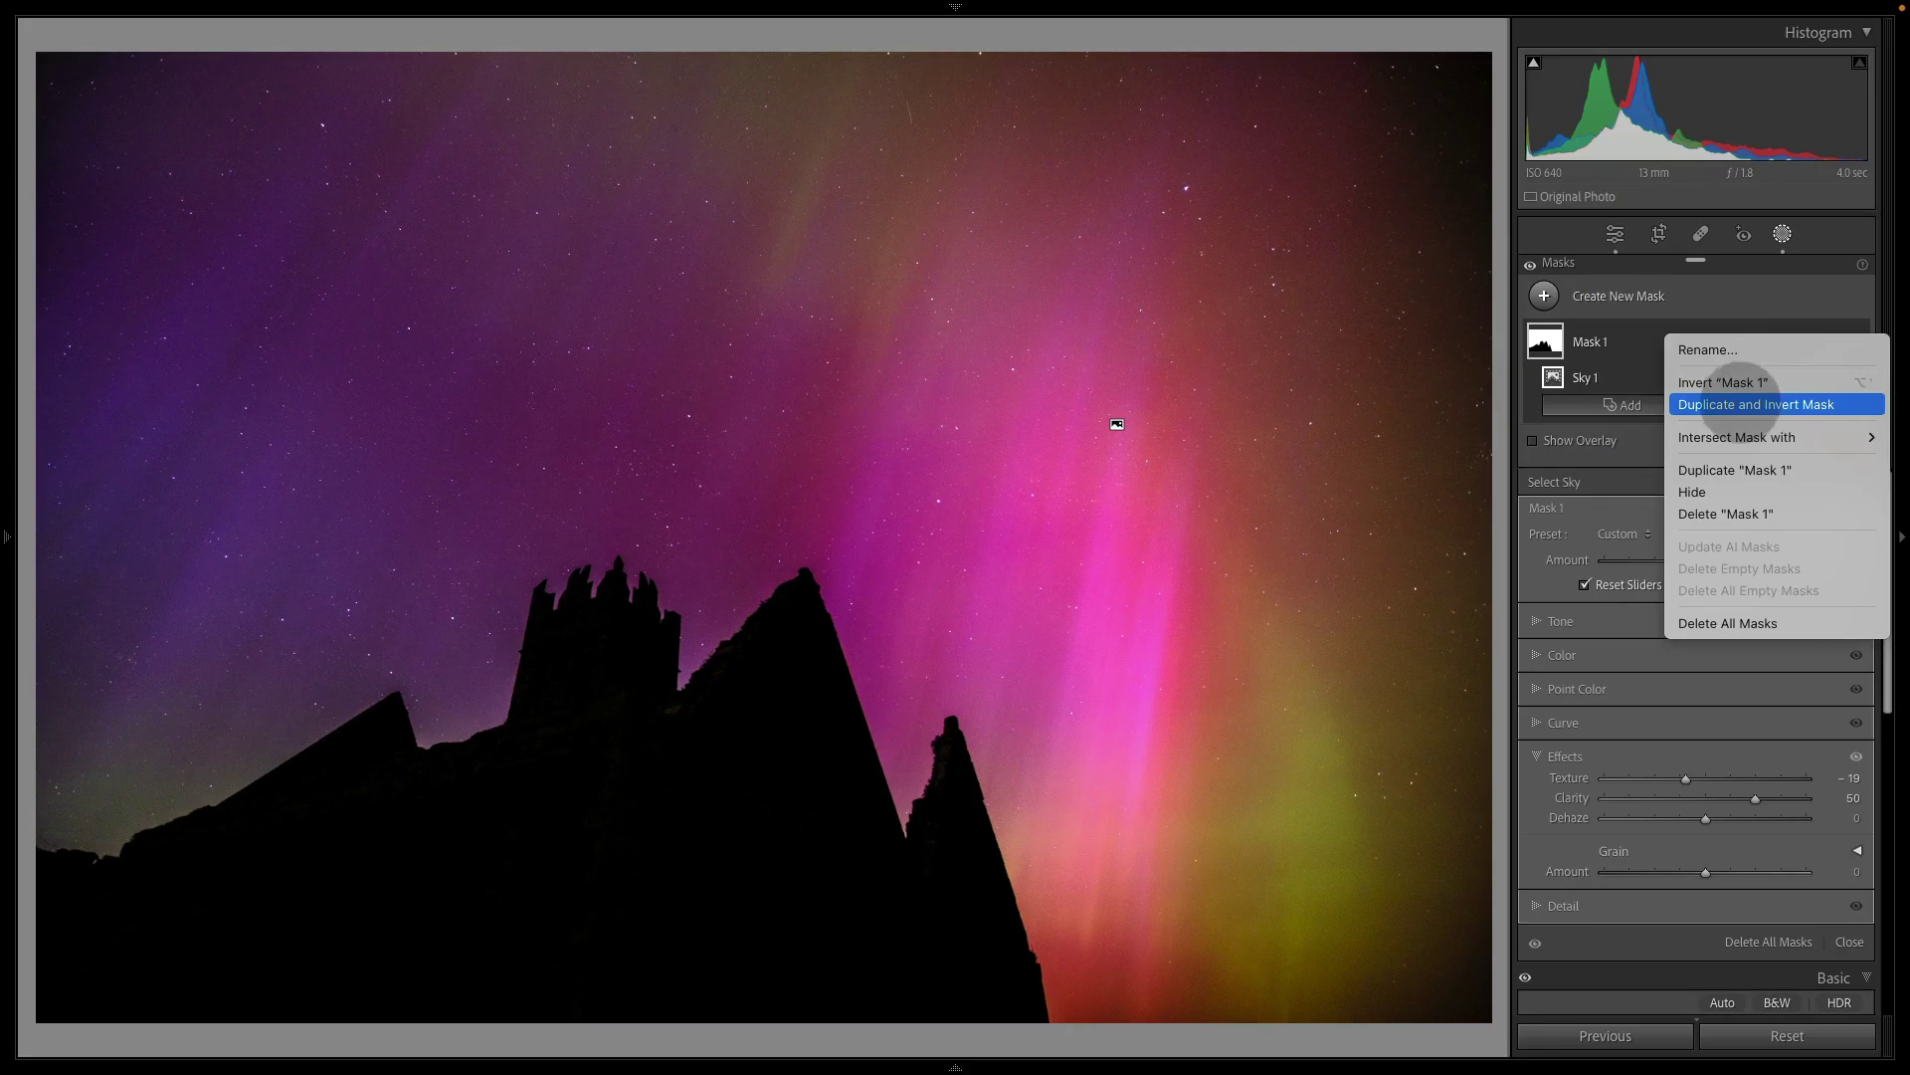
click(1741, 404)
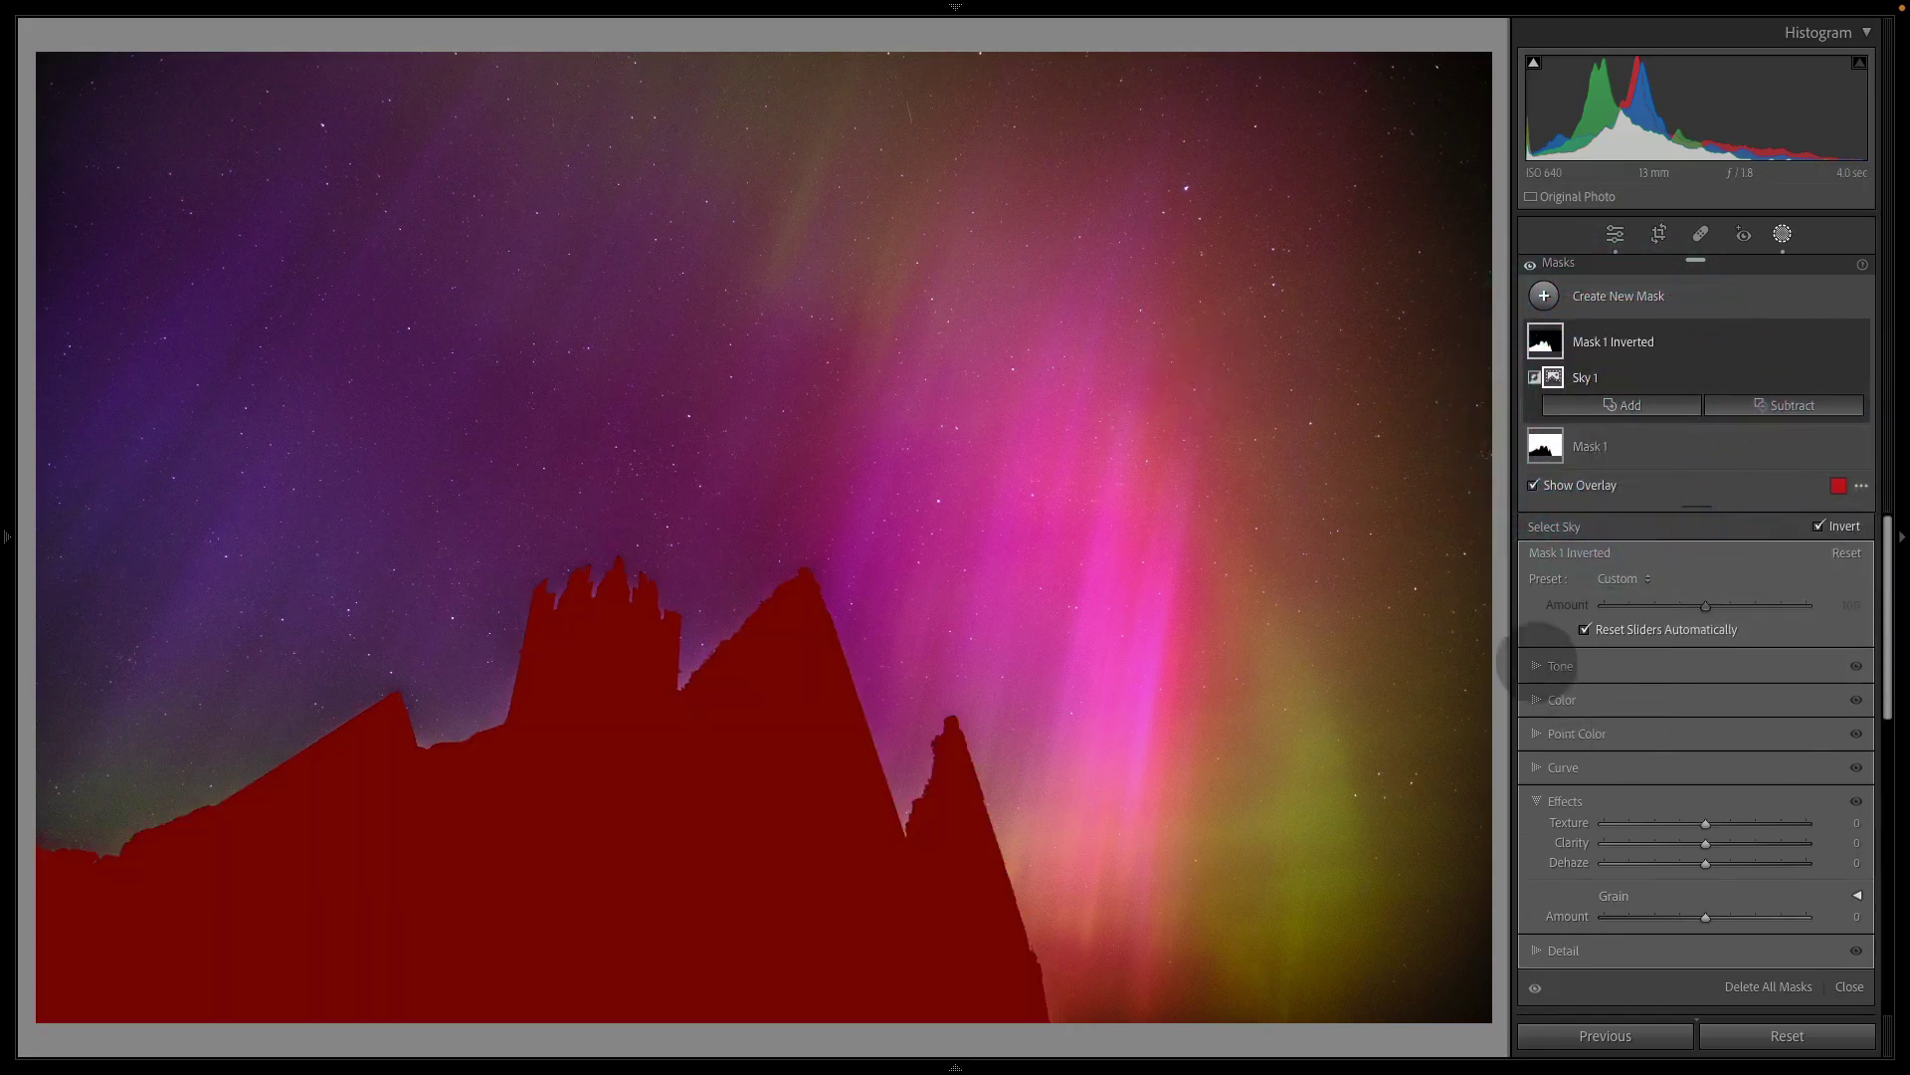
click(1543, 665)
key(o)
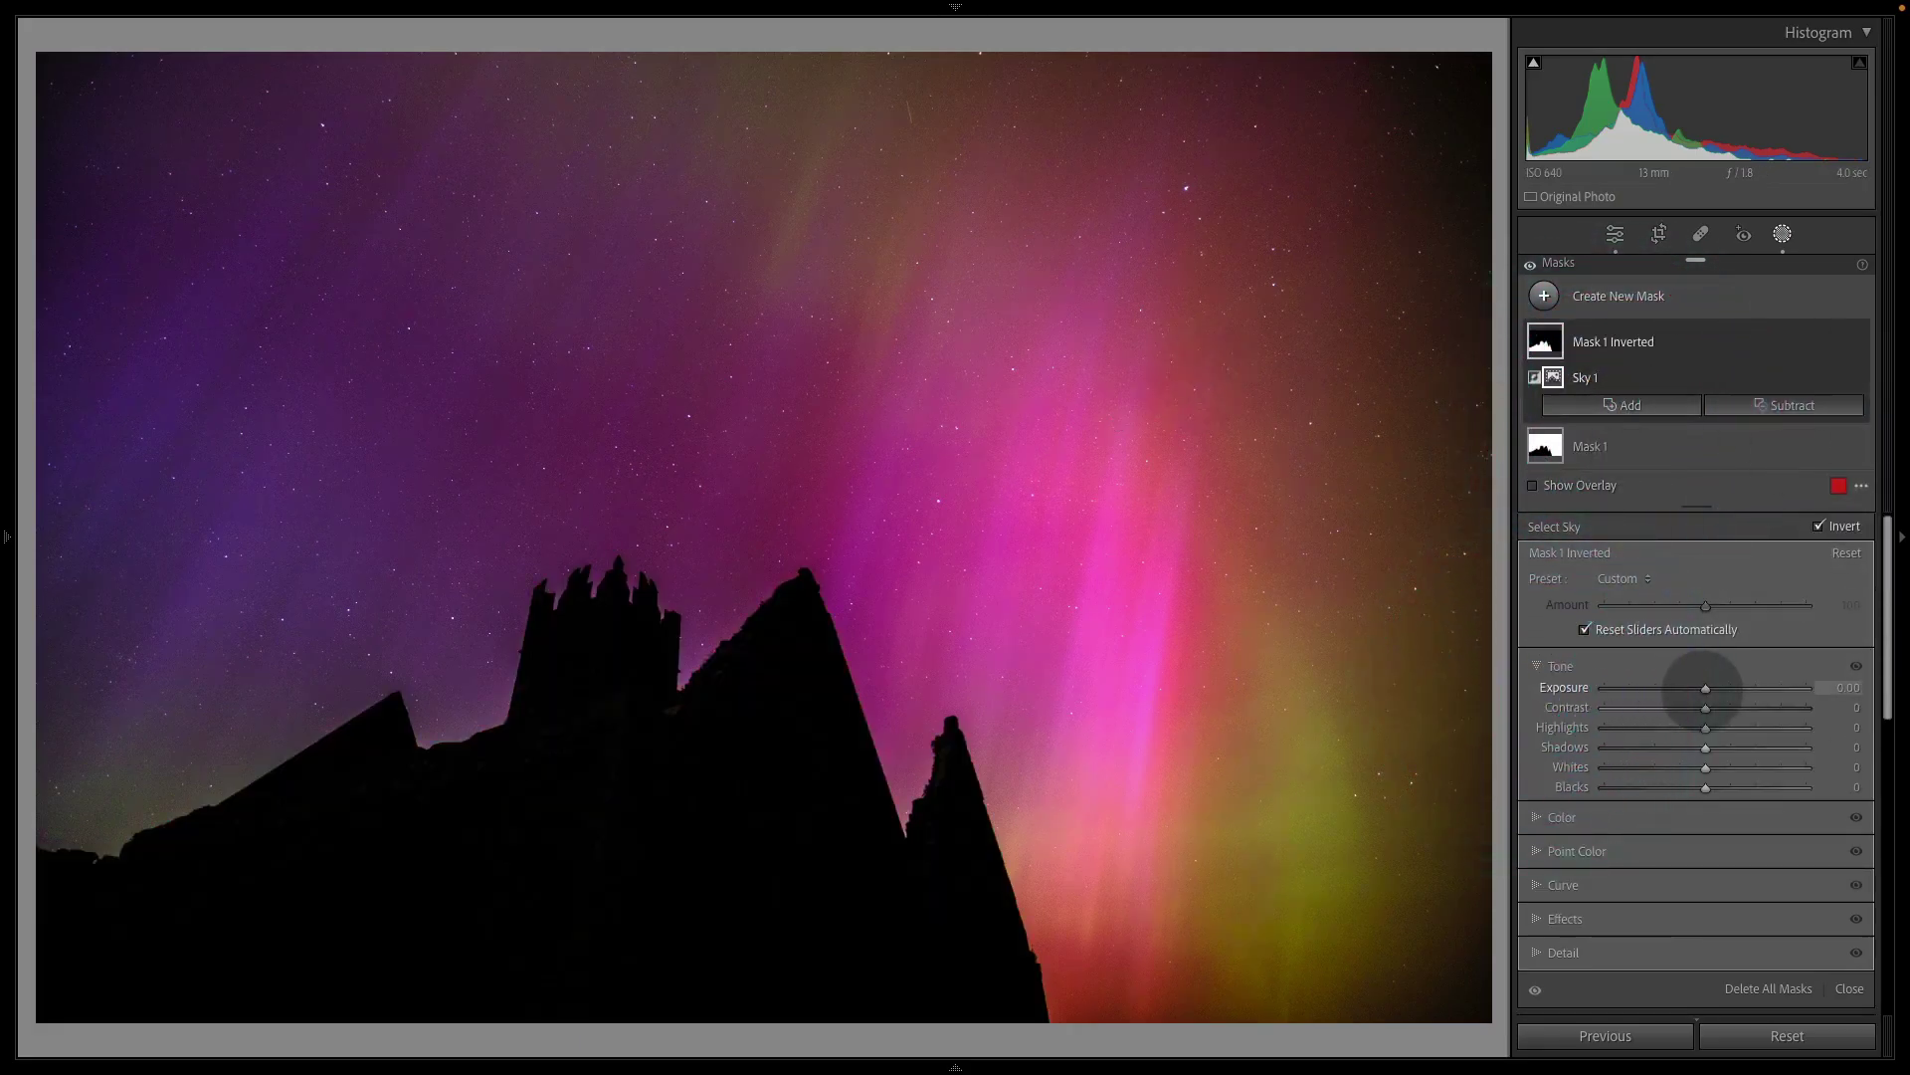
drag(1705, 689, 1738, 688)
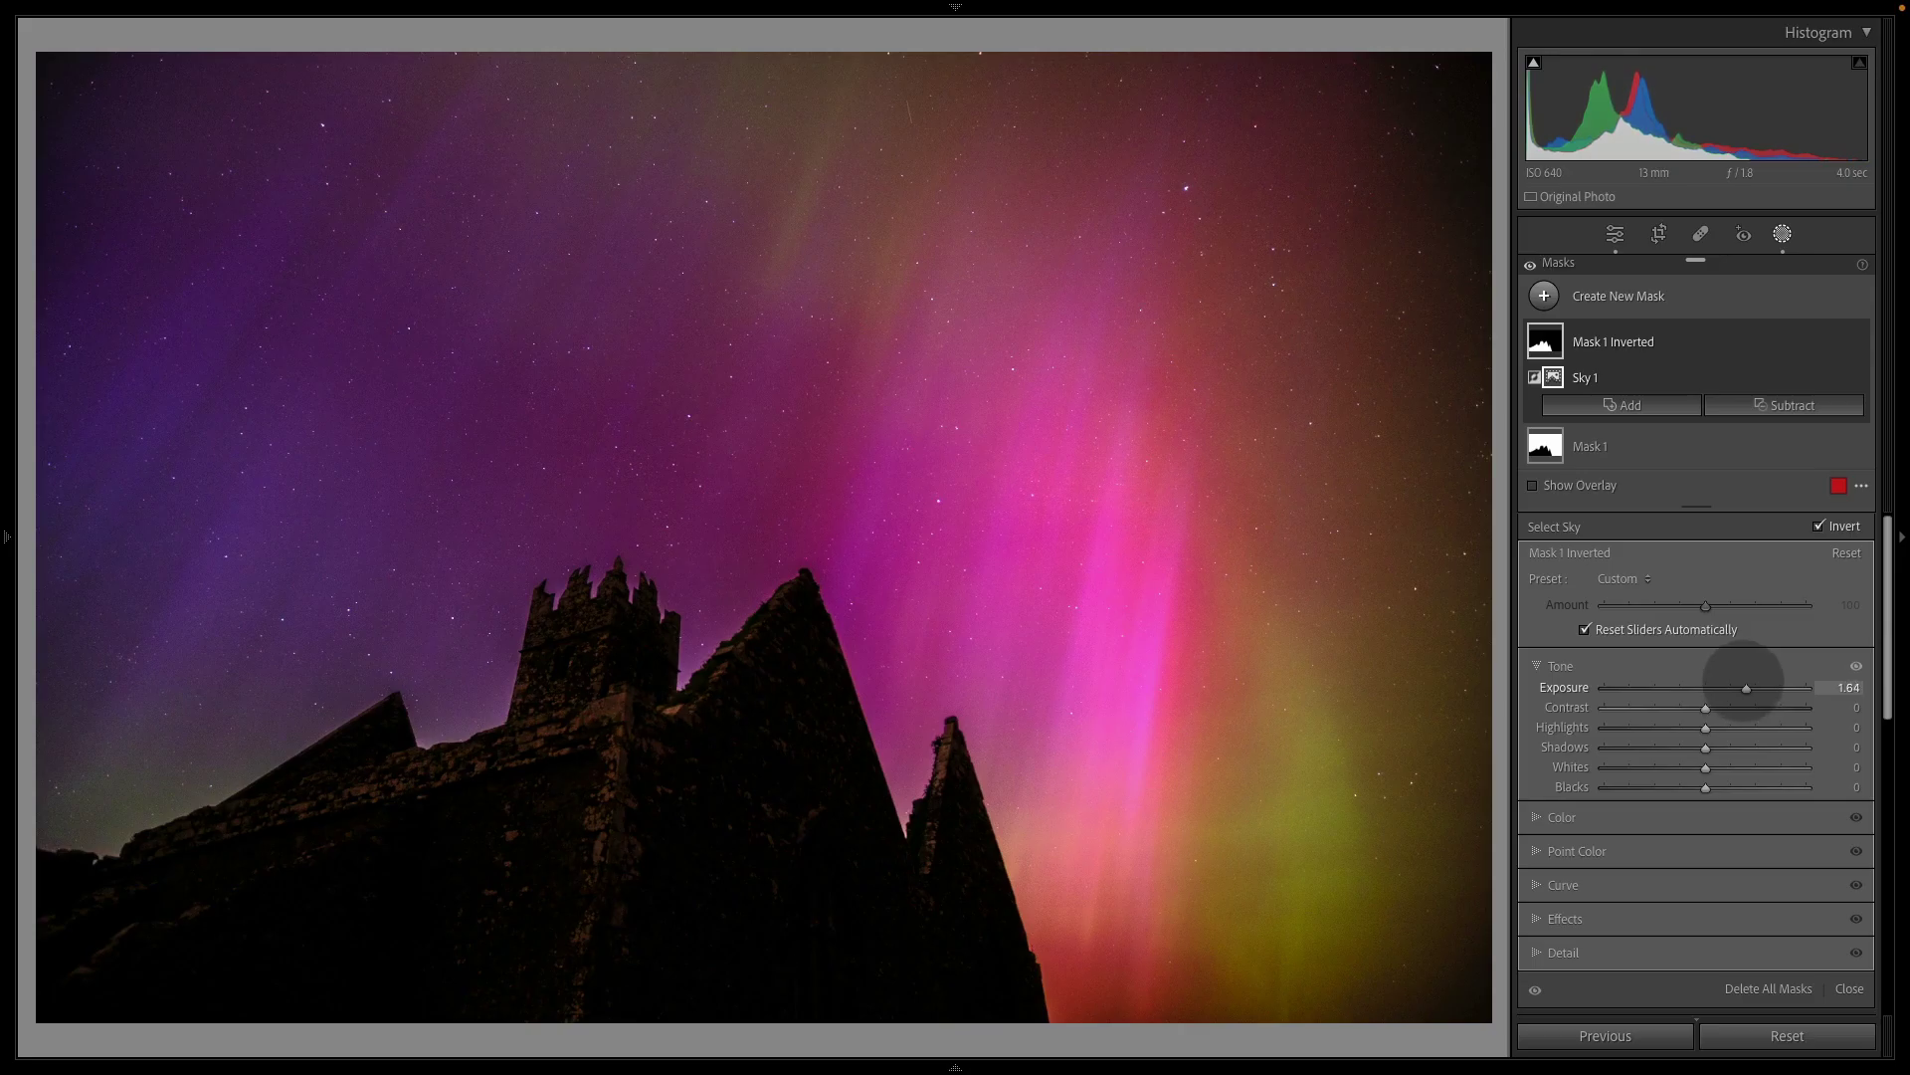
drag(1743, 683, 1743, 684)
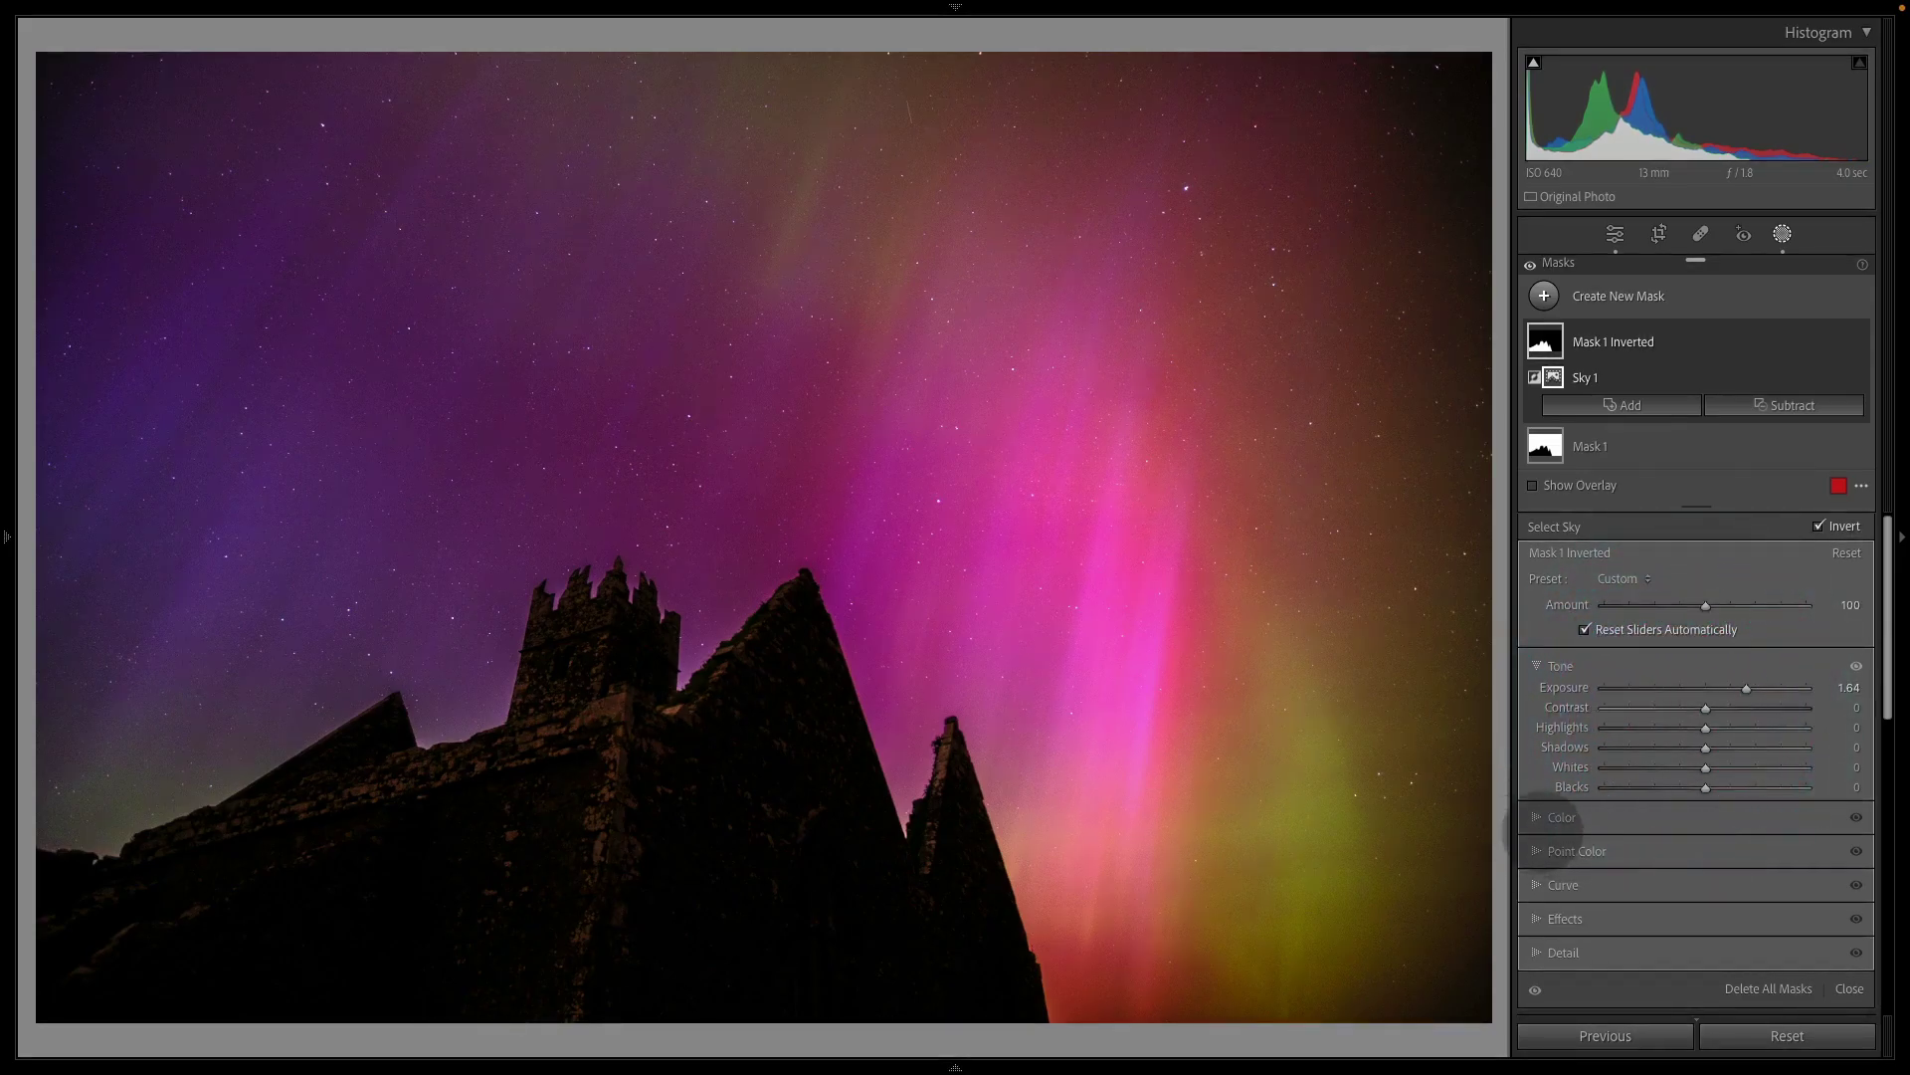
Cool the foreground mask's Temp to -29, leaving Tint at 0.
click(1538, 817)
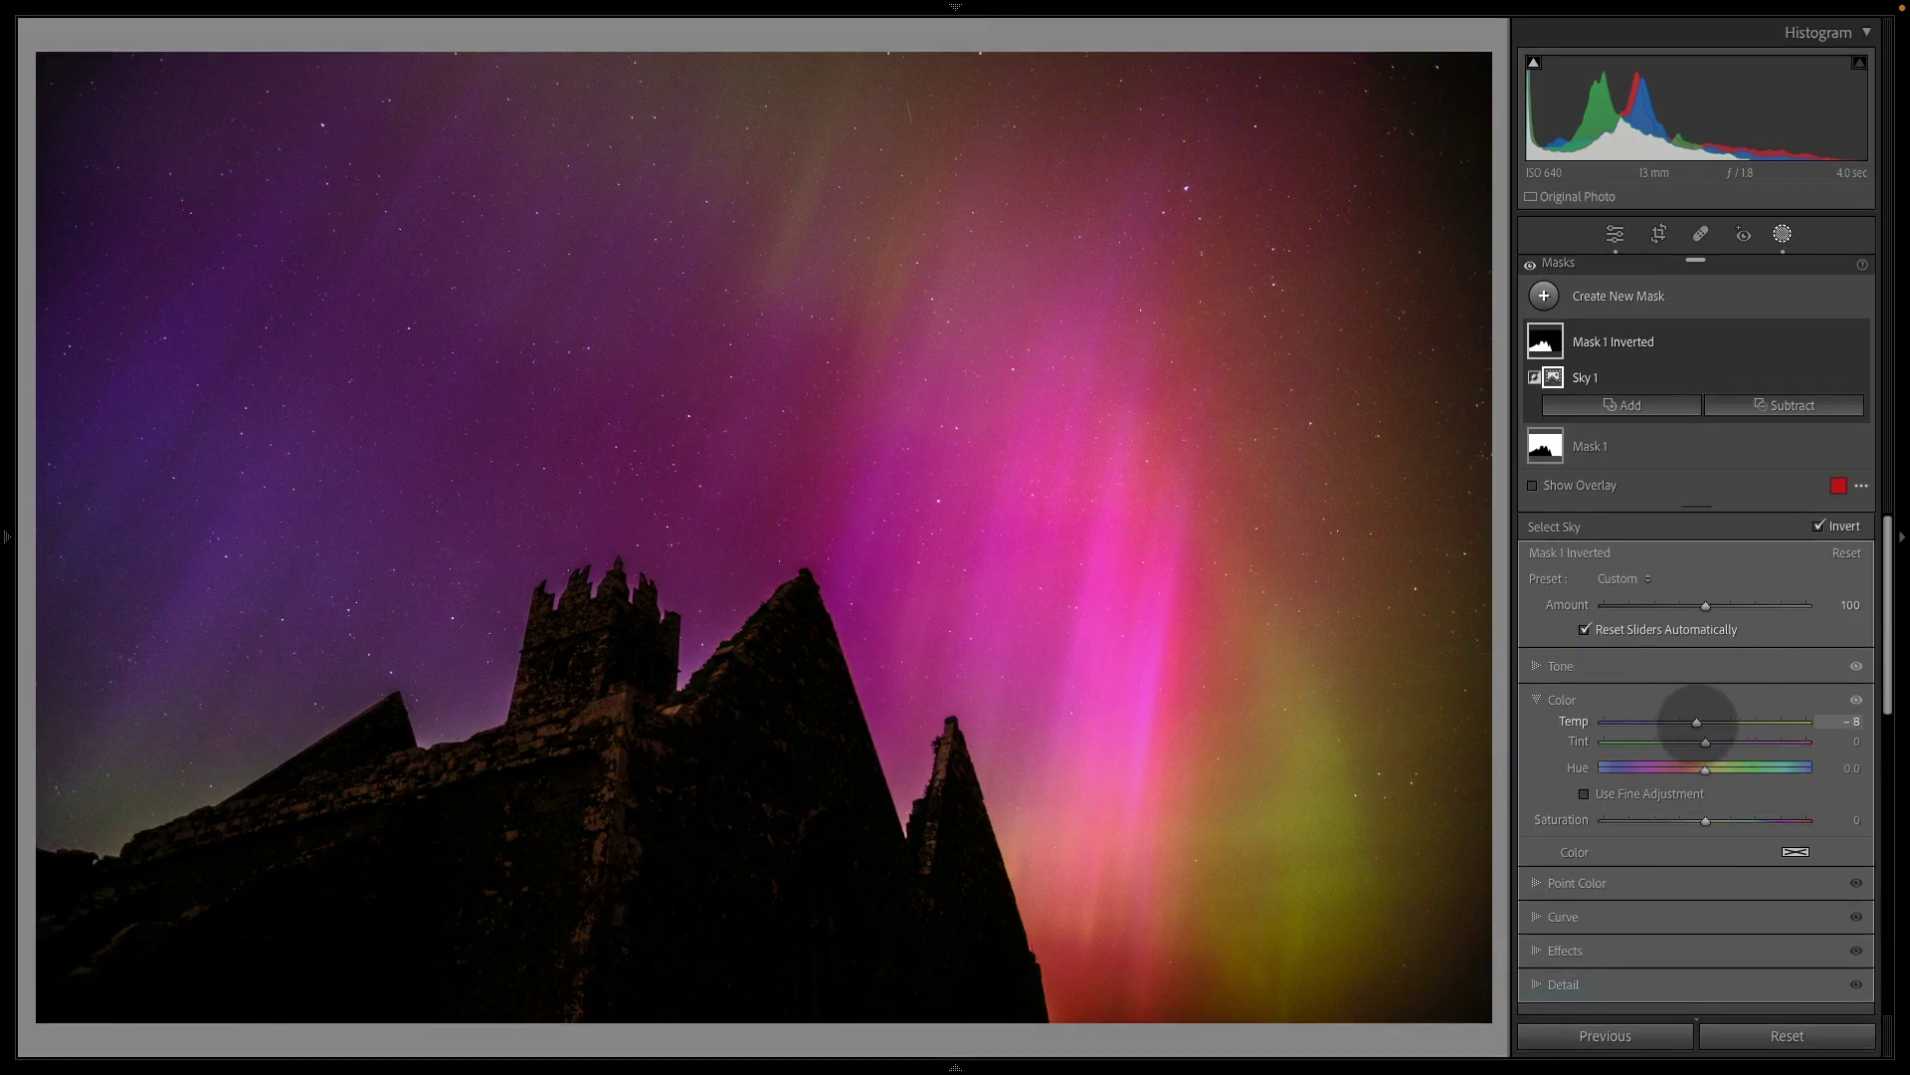
drag(1698, 724, 1687, 726)
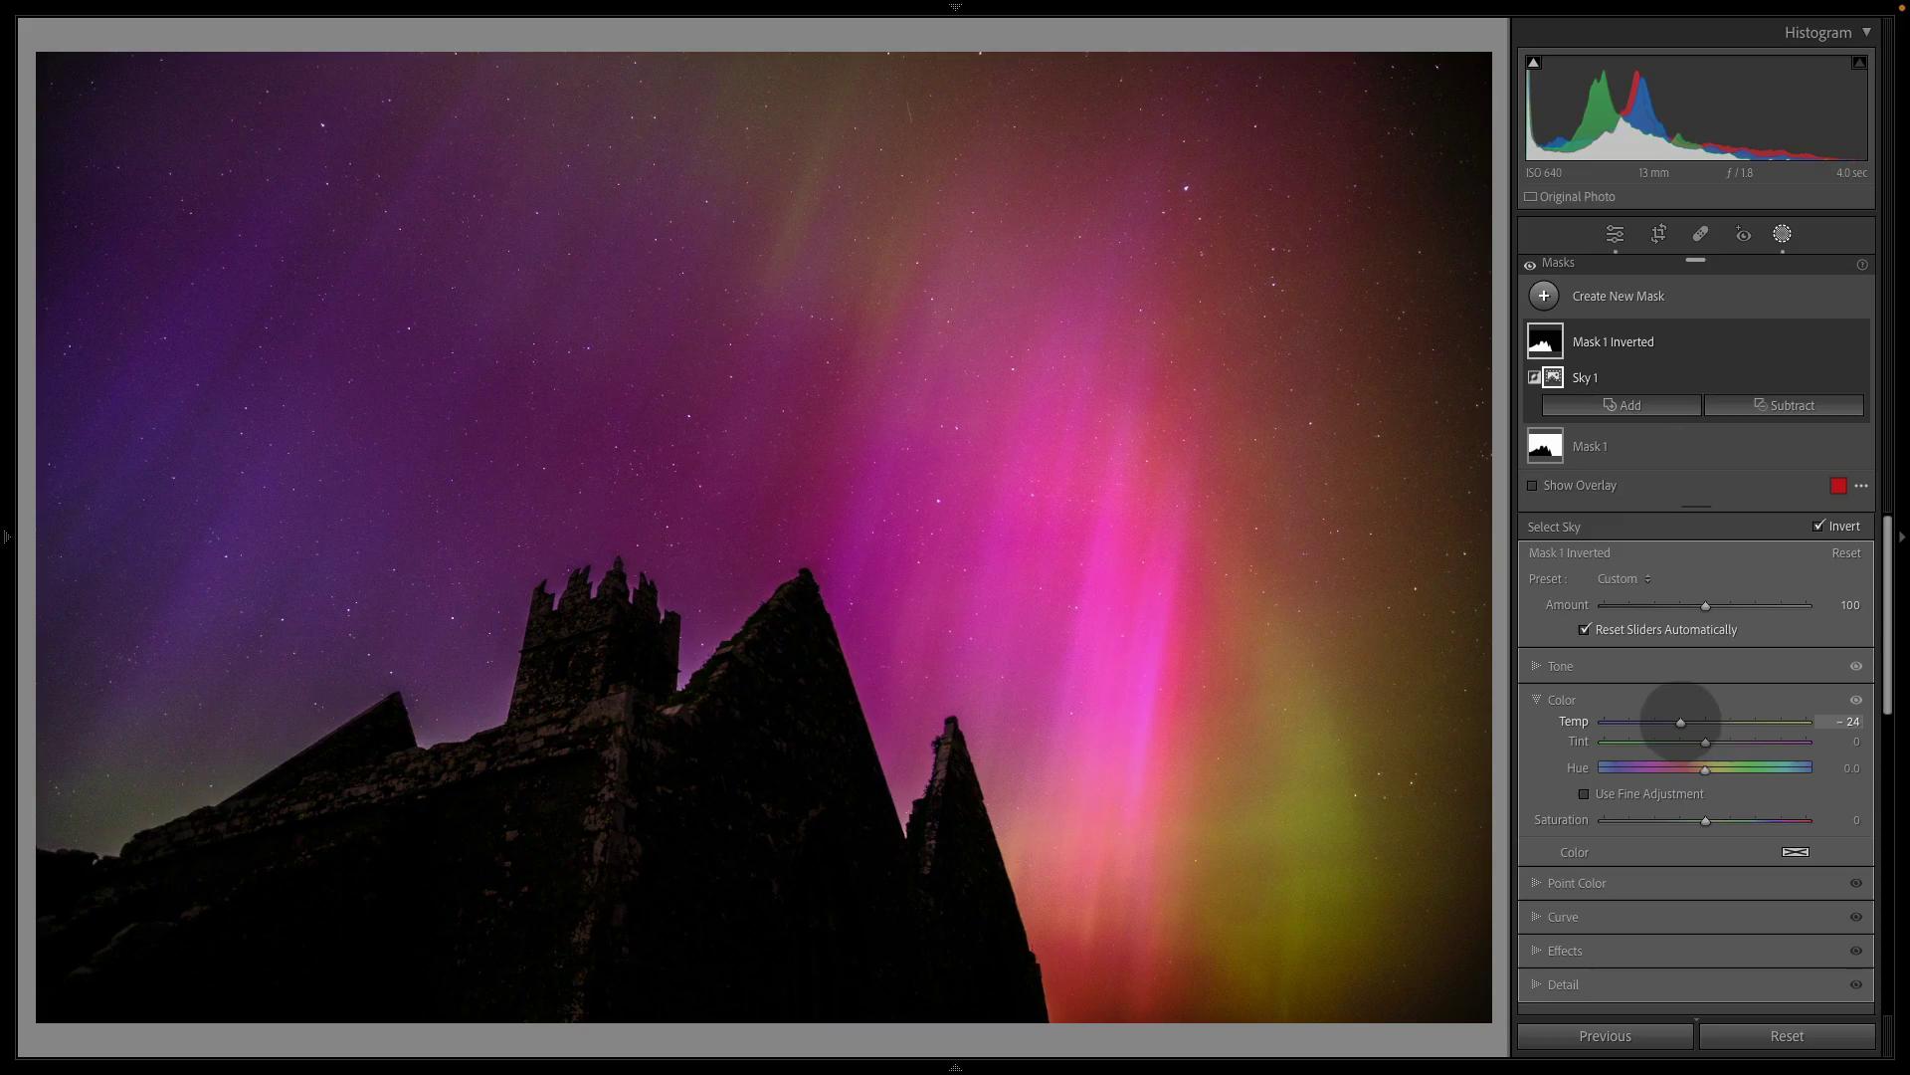
click(1681, 730)
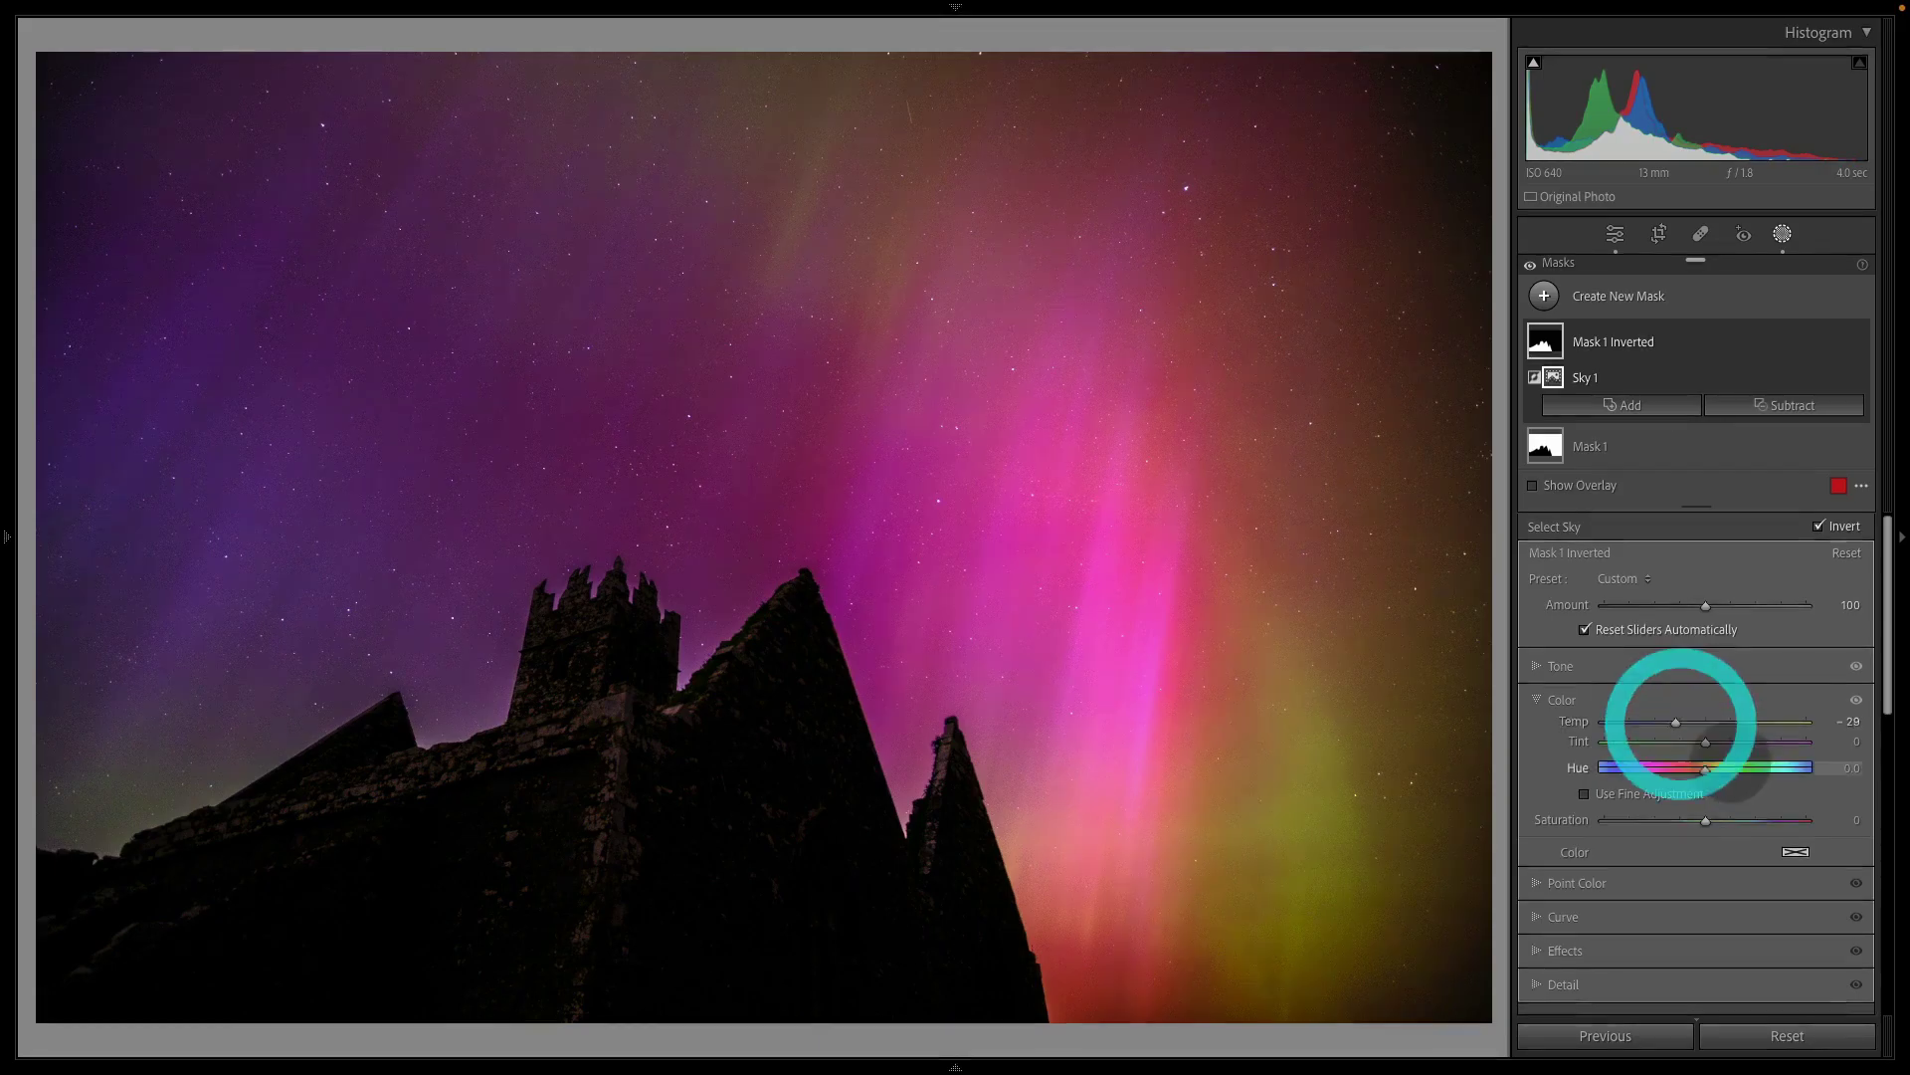
mouse_move(1689, 745)
mouse_down()
mouse_move(1672, 739)
mouse_move(1736, 739)
mouse_move(1709, 736)
mouse_up()
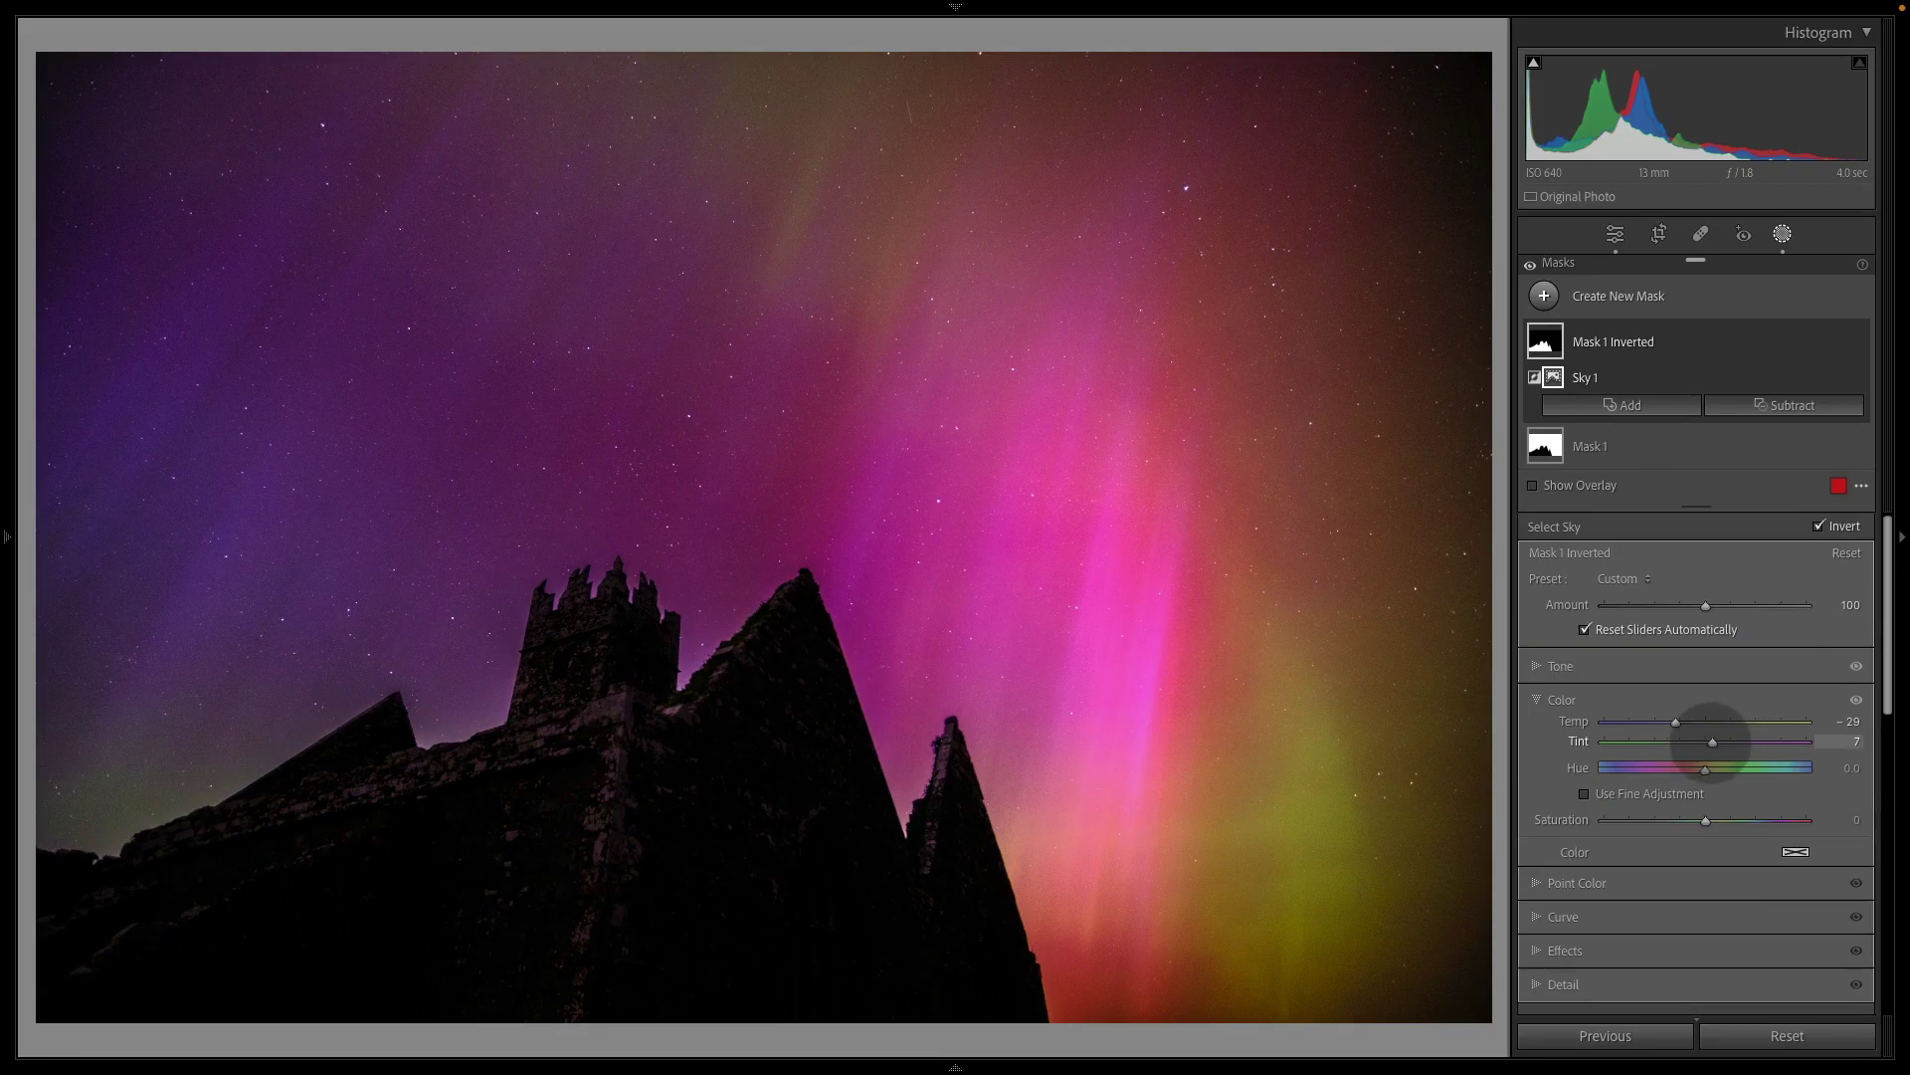
double_click(1578, 742)
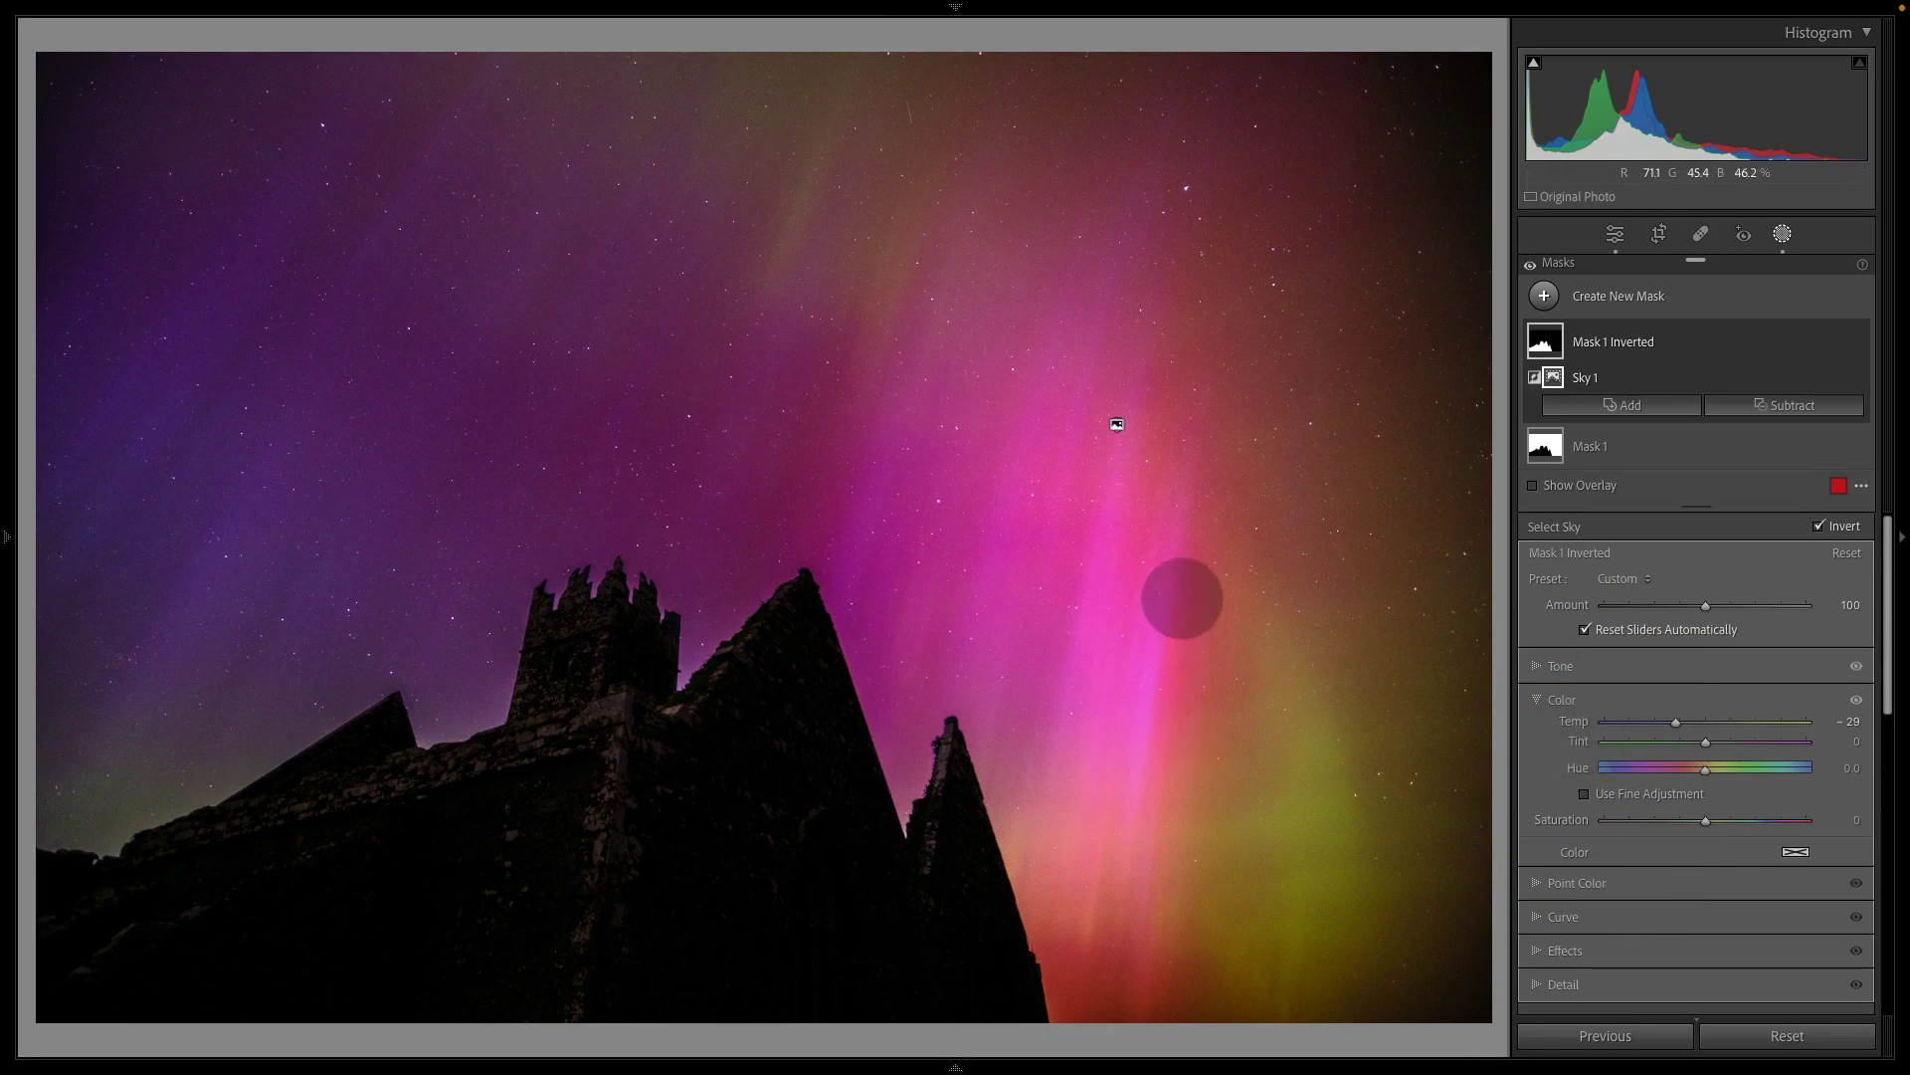
key(backslash)
key(backslash)
key(backslash)
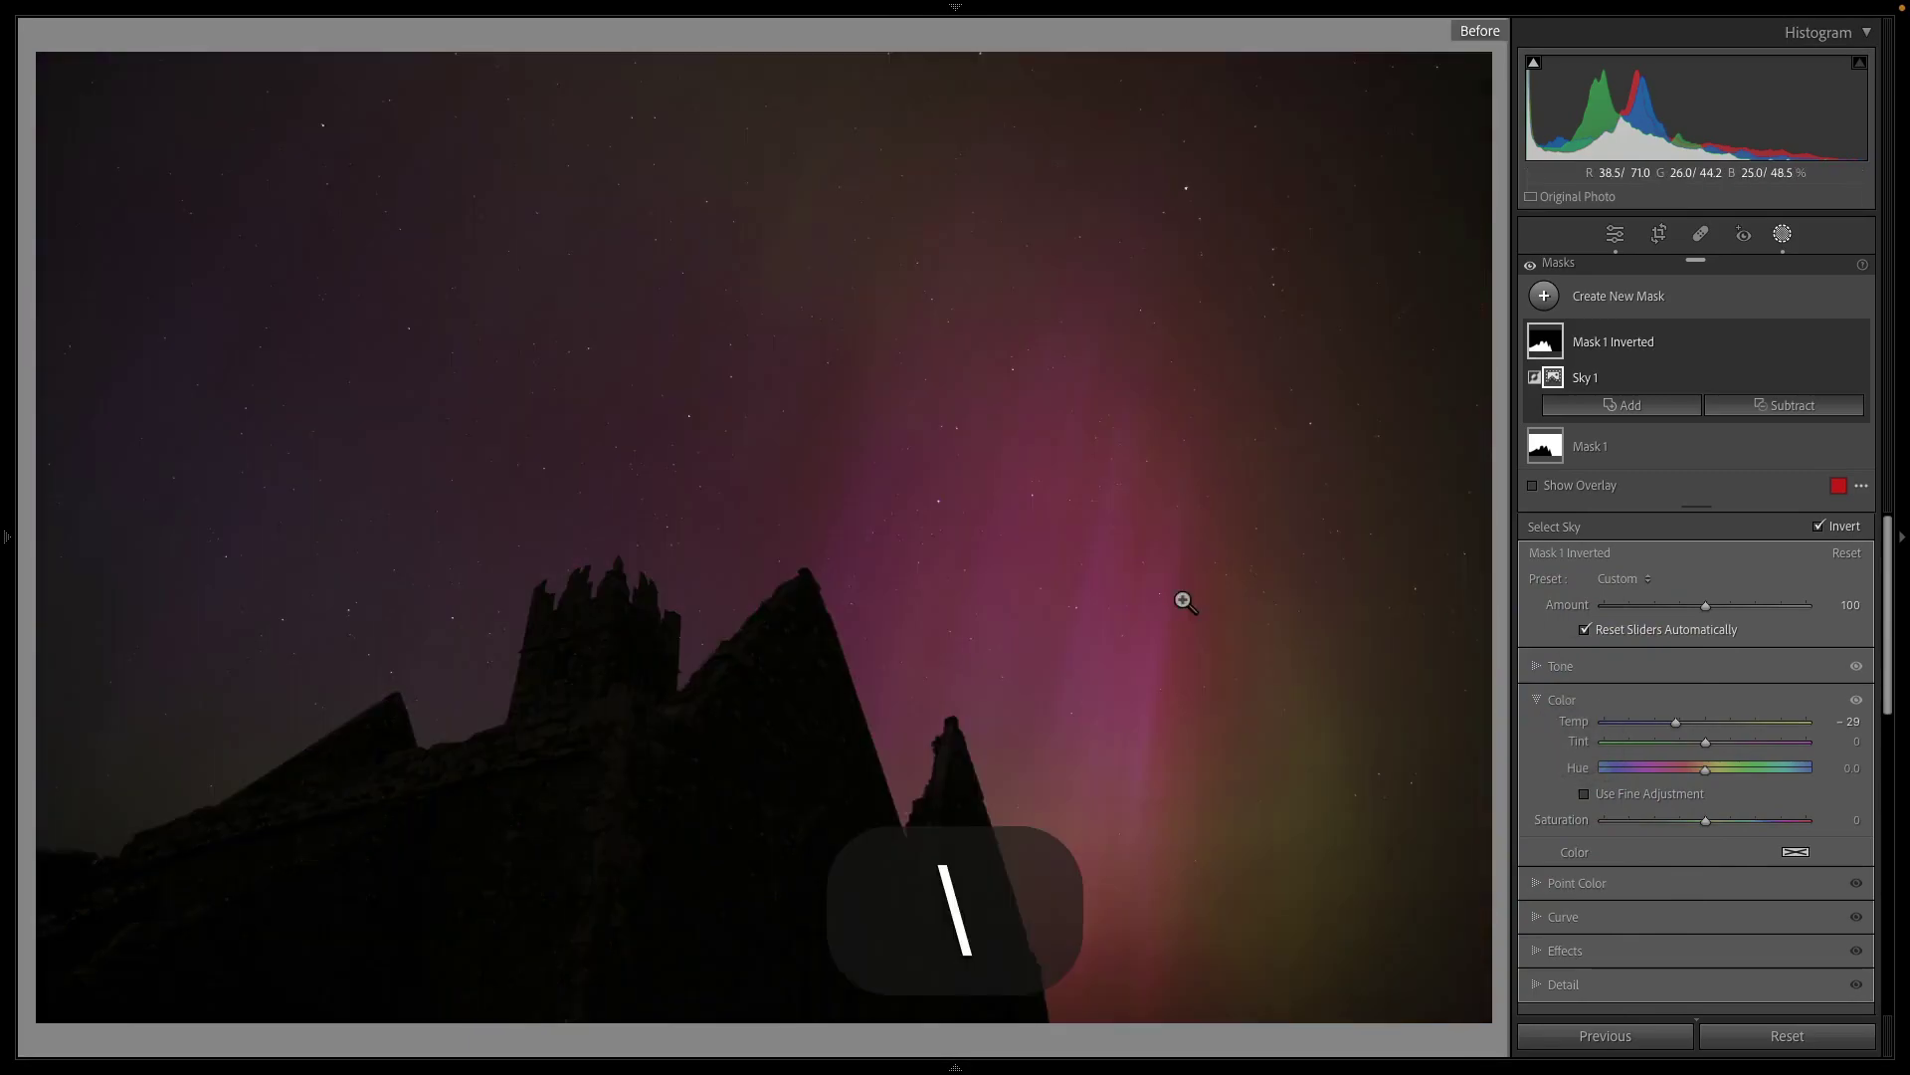
key(backslash)
key(backslash)
key(backslash)
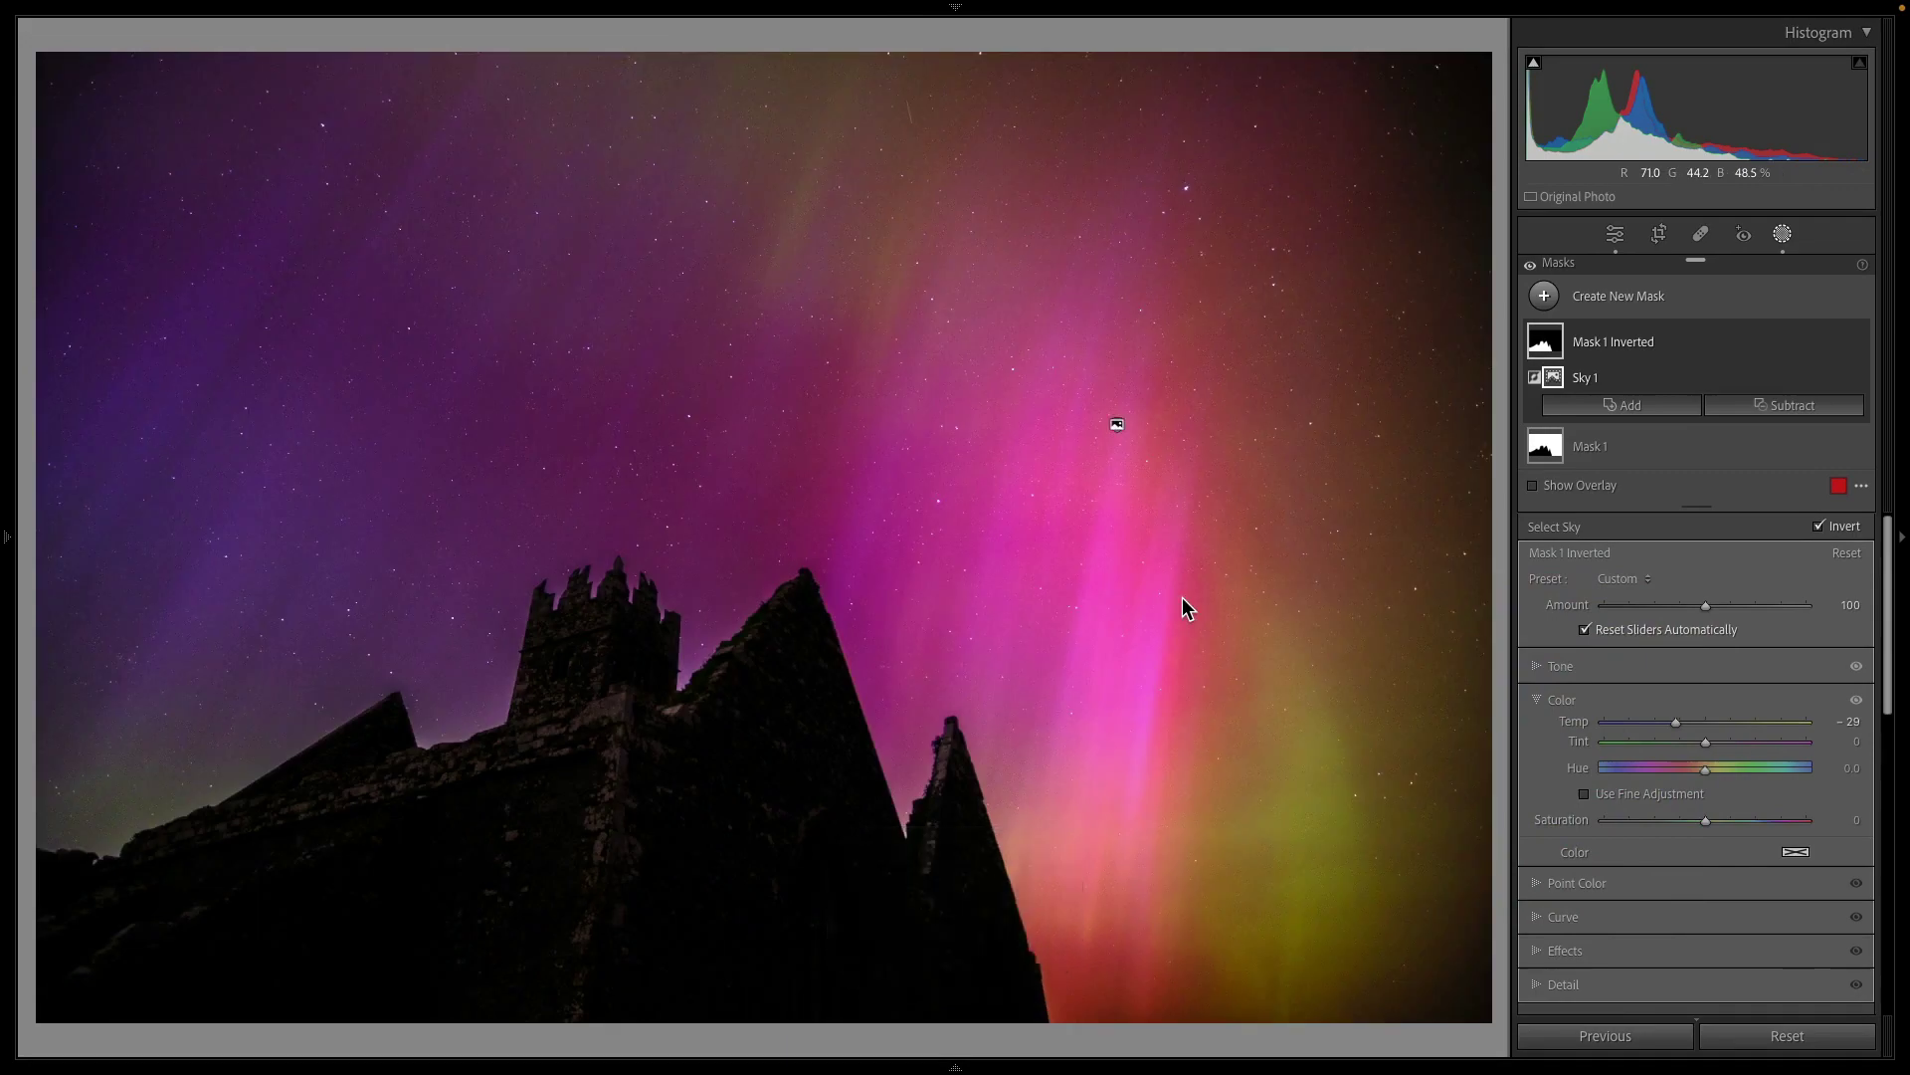
key(backslash)
key(backslash)
key(backslash)
key(backslash)
key(backslash)
key(backslash)
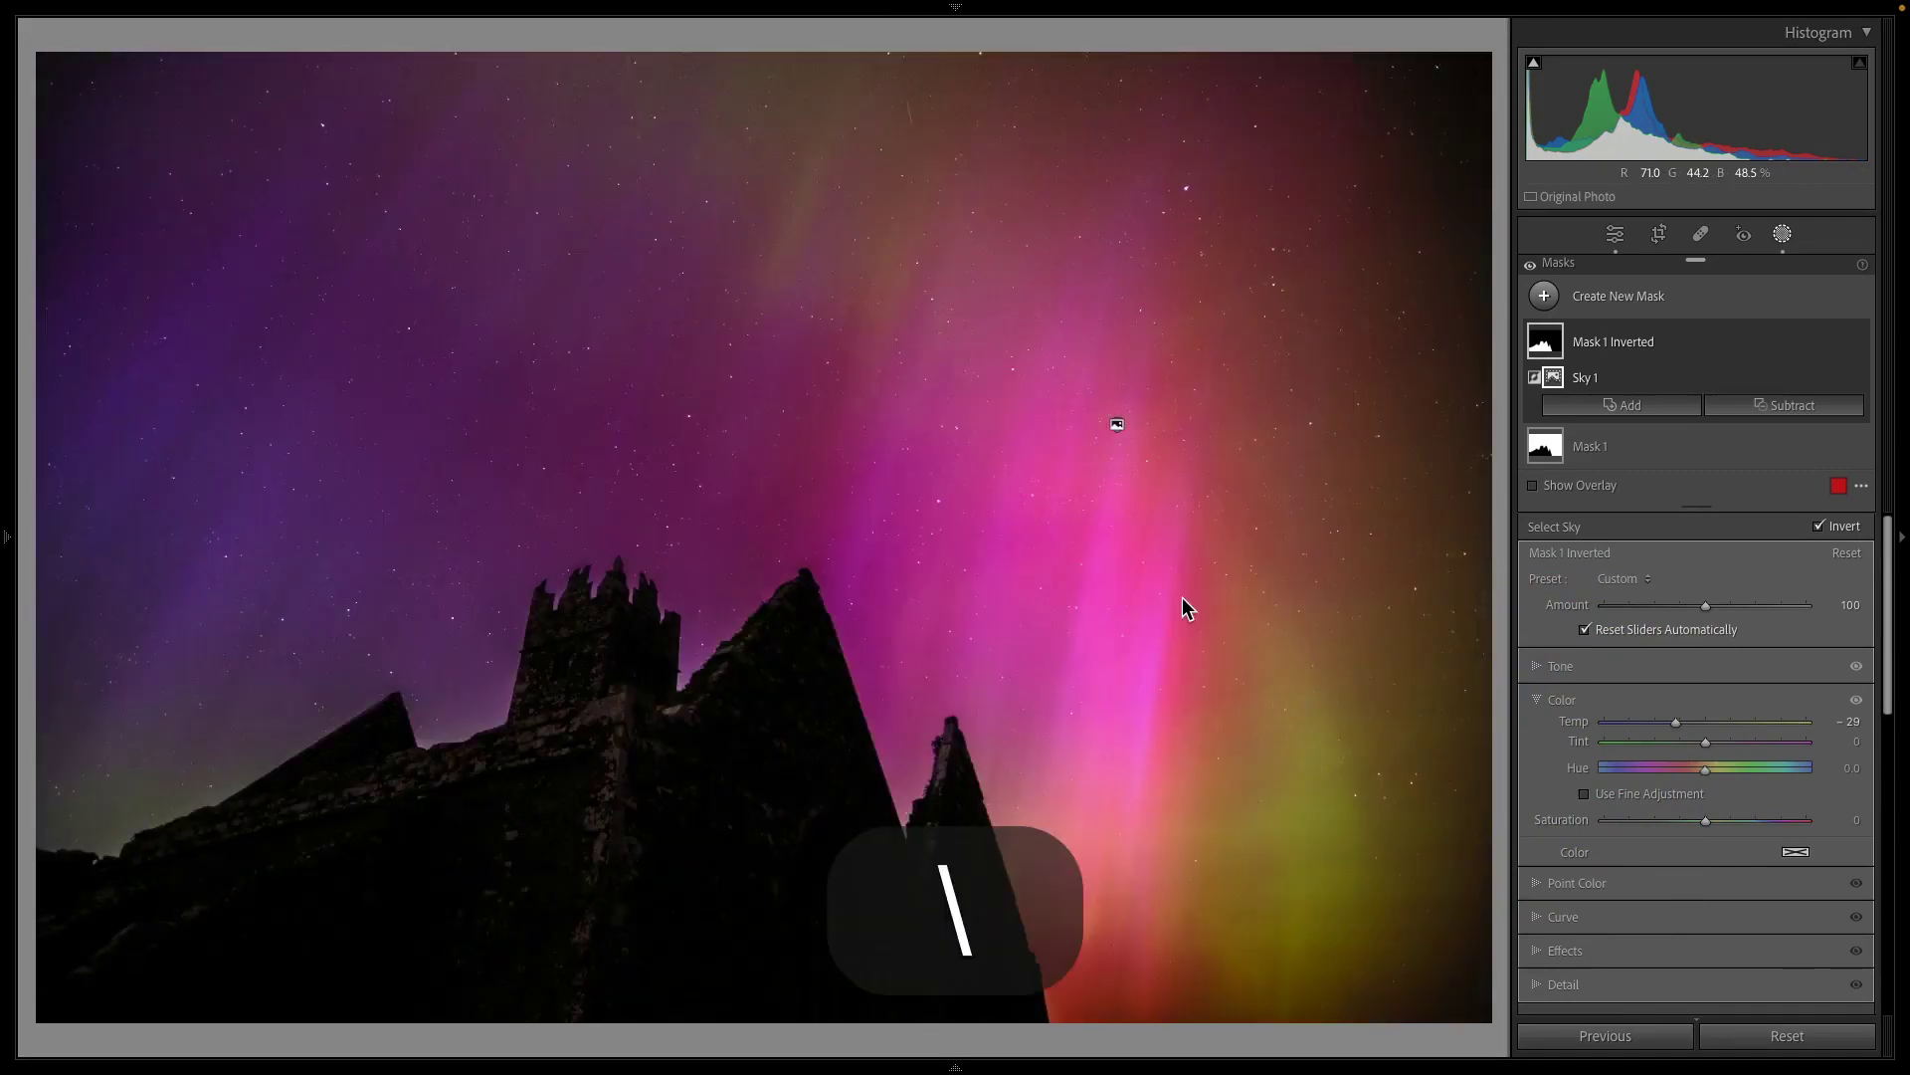
key(backslash)
key(backslash)
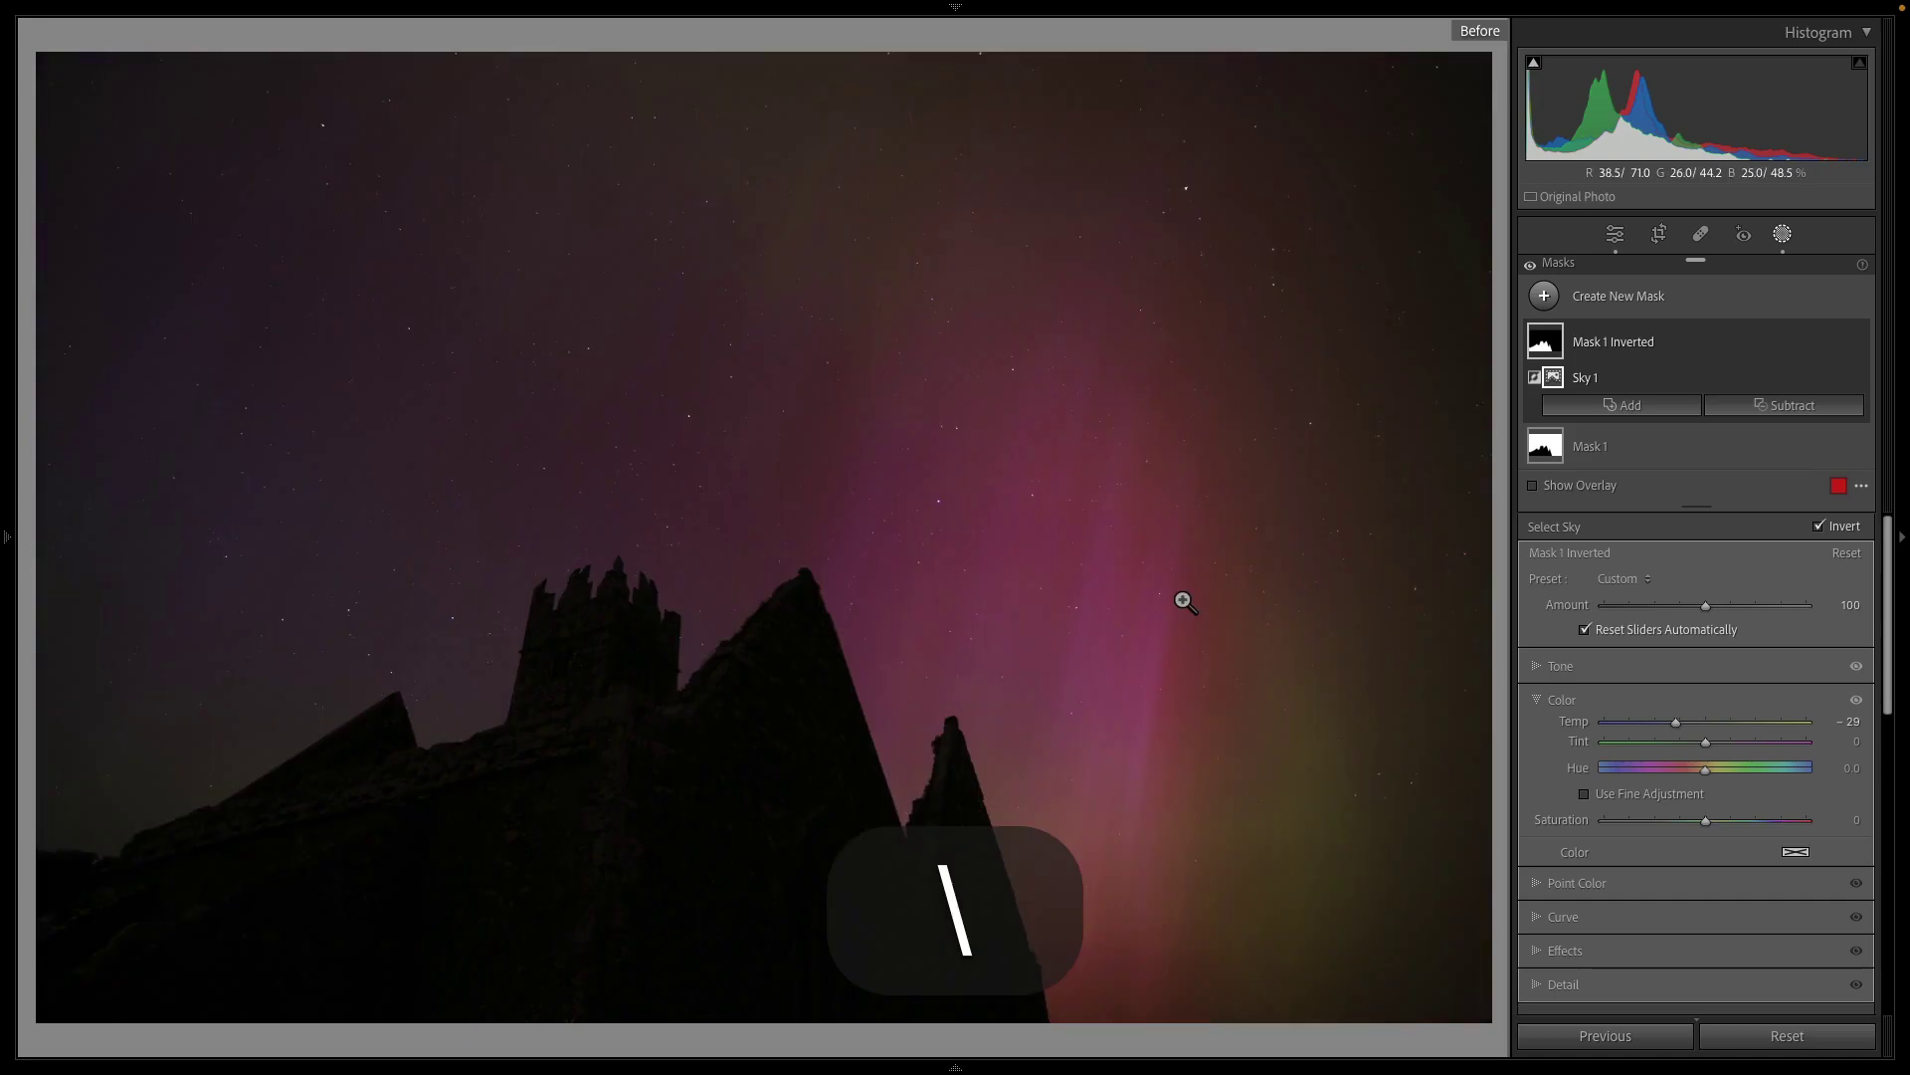
key(backslash)
key(backslash)
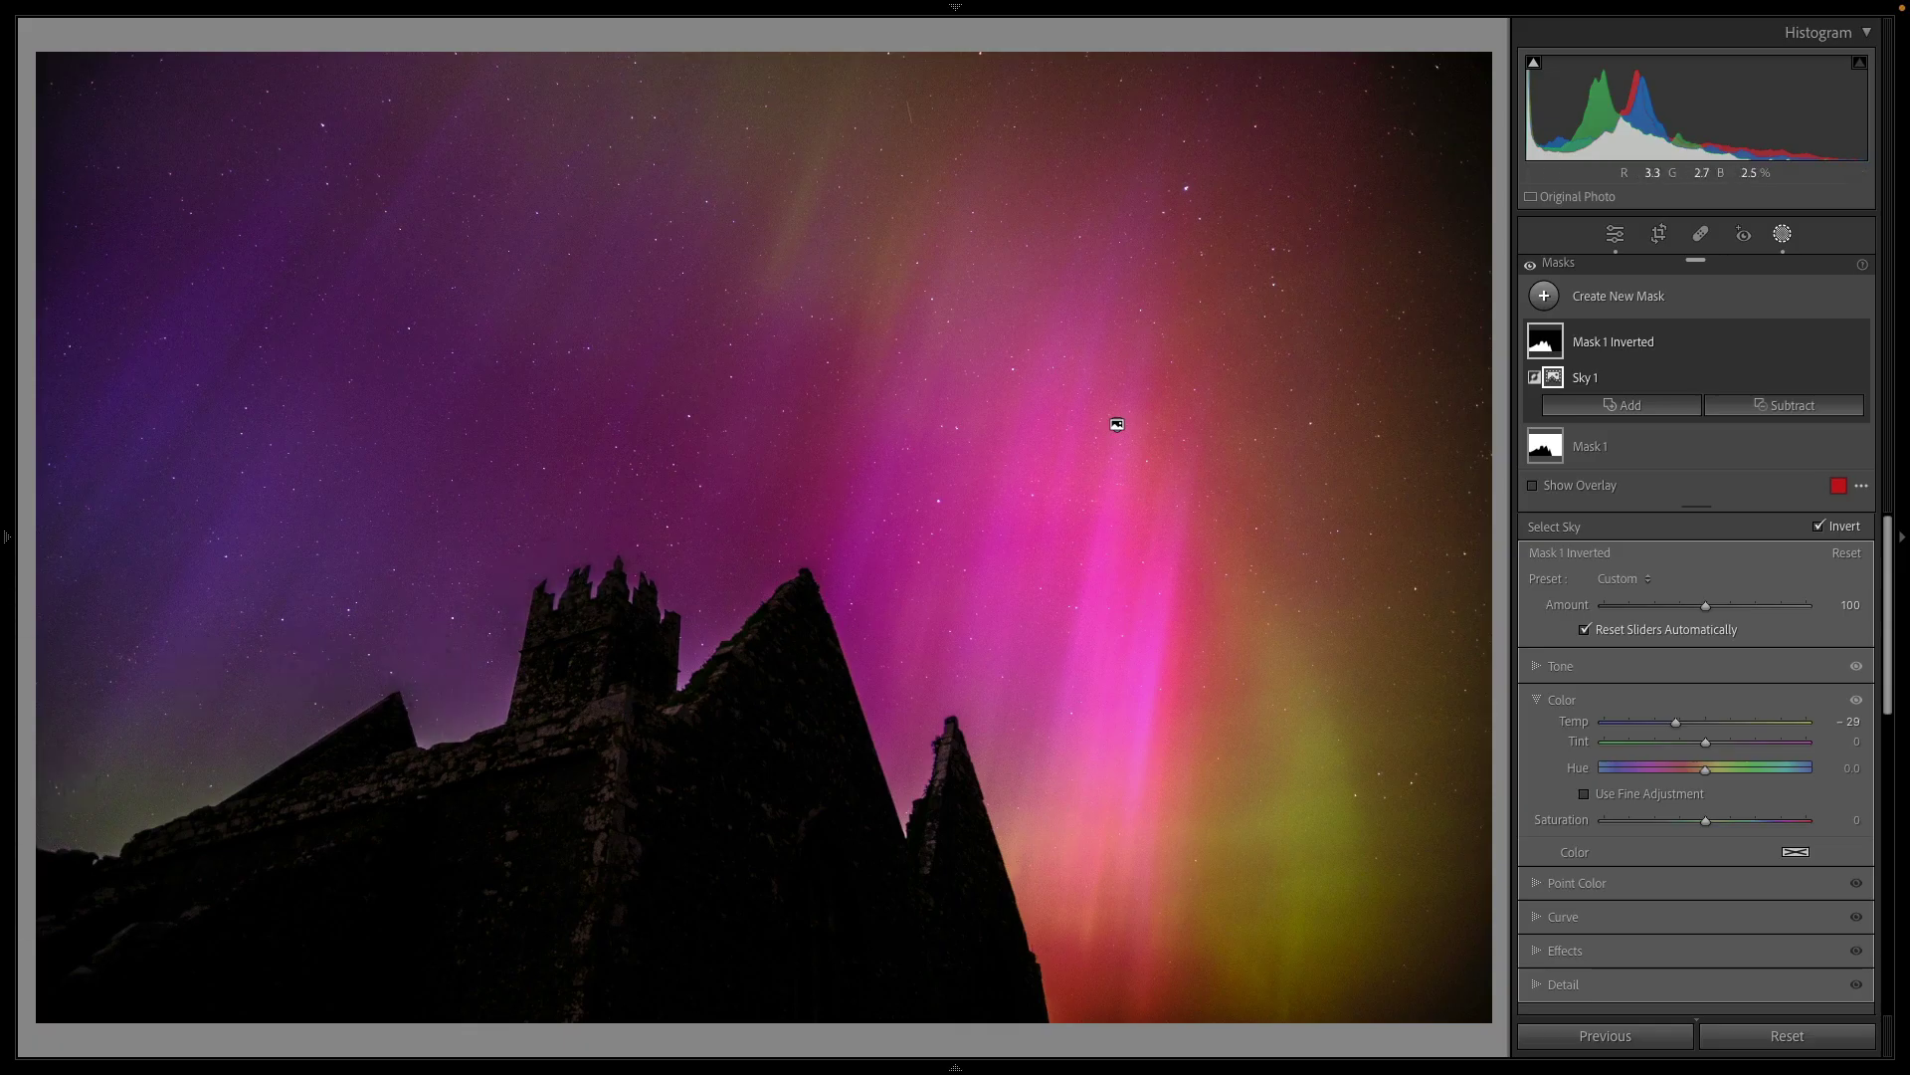
key(y)
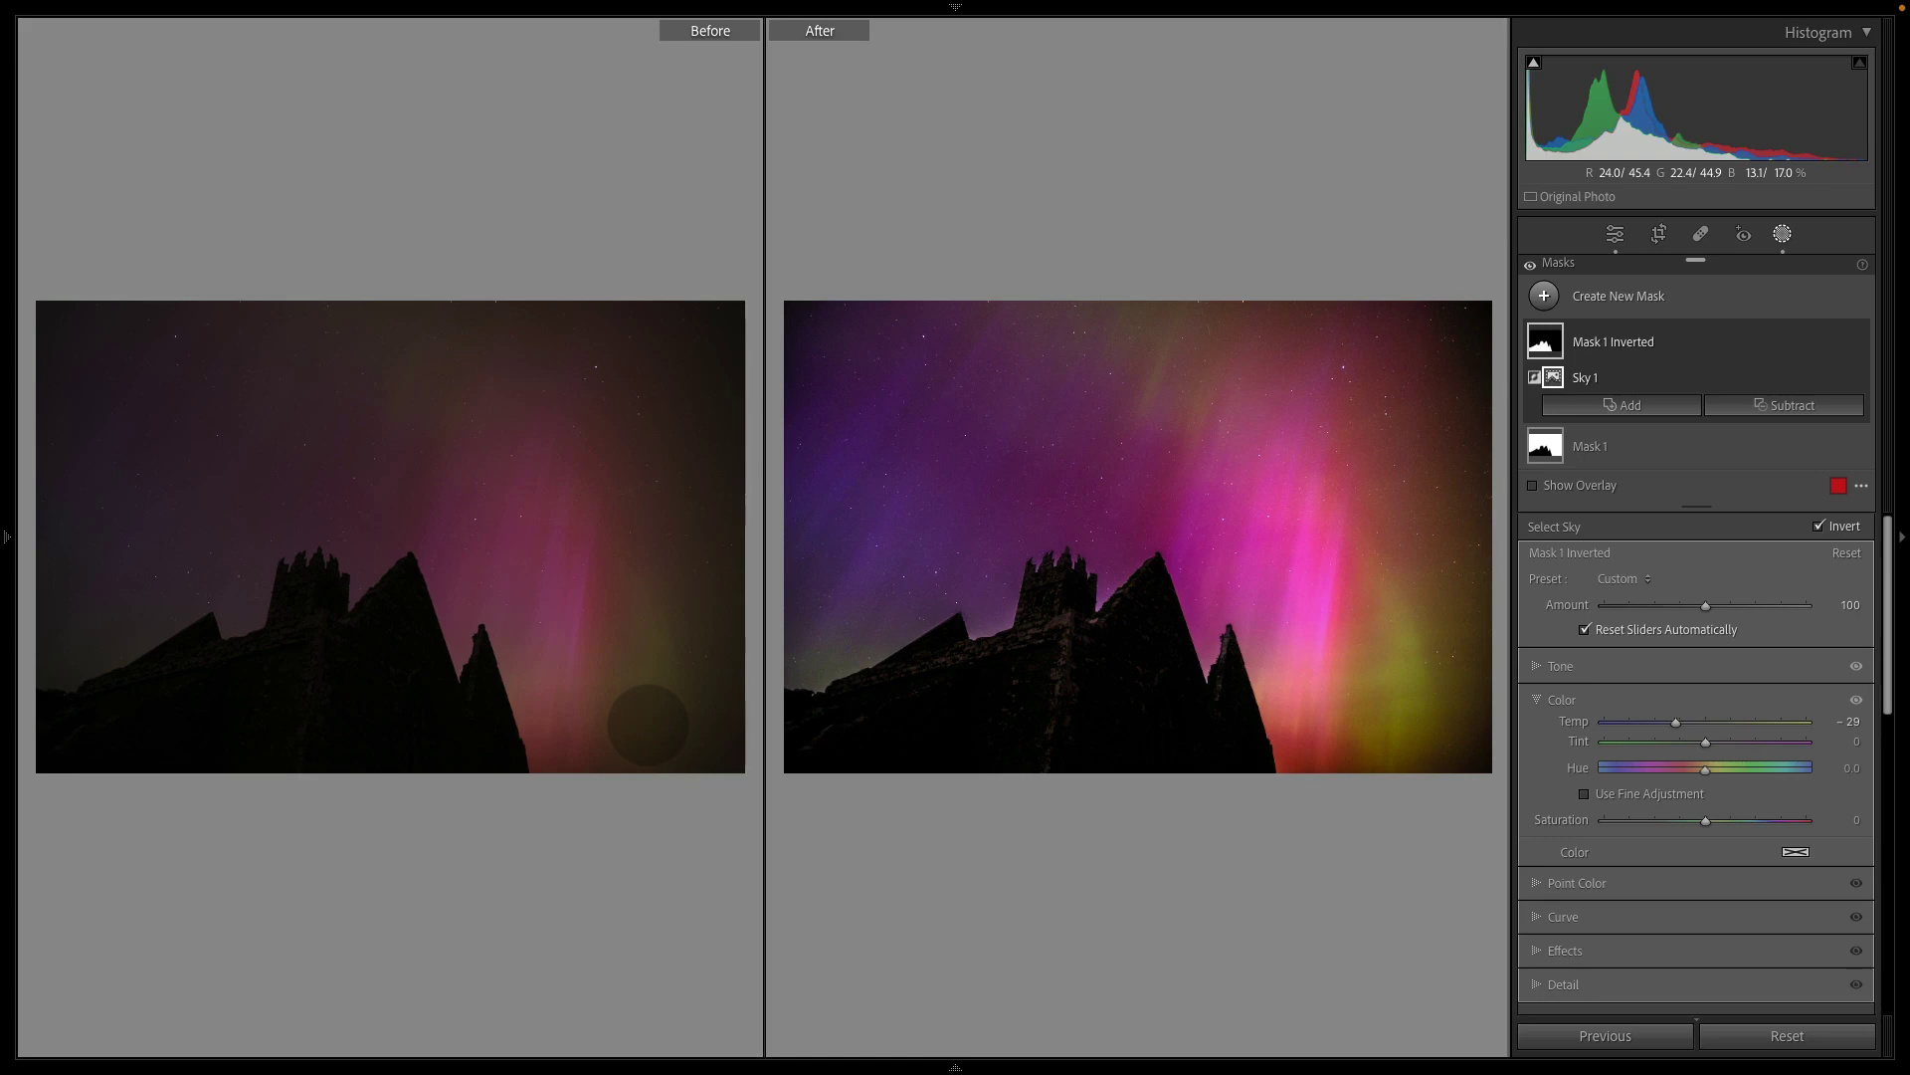
key(y)
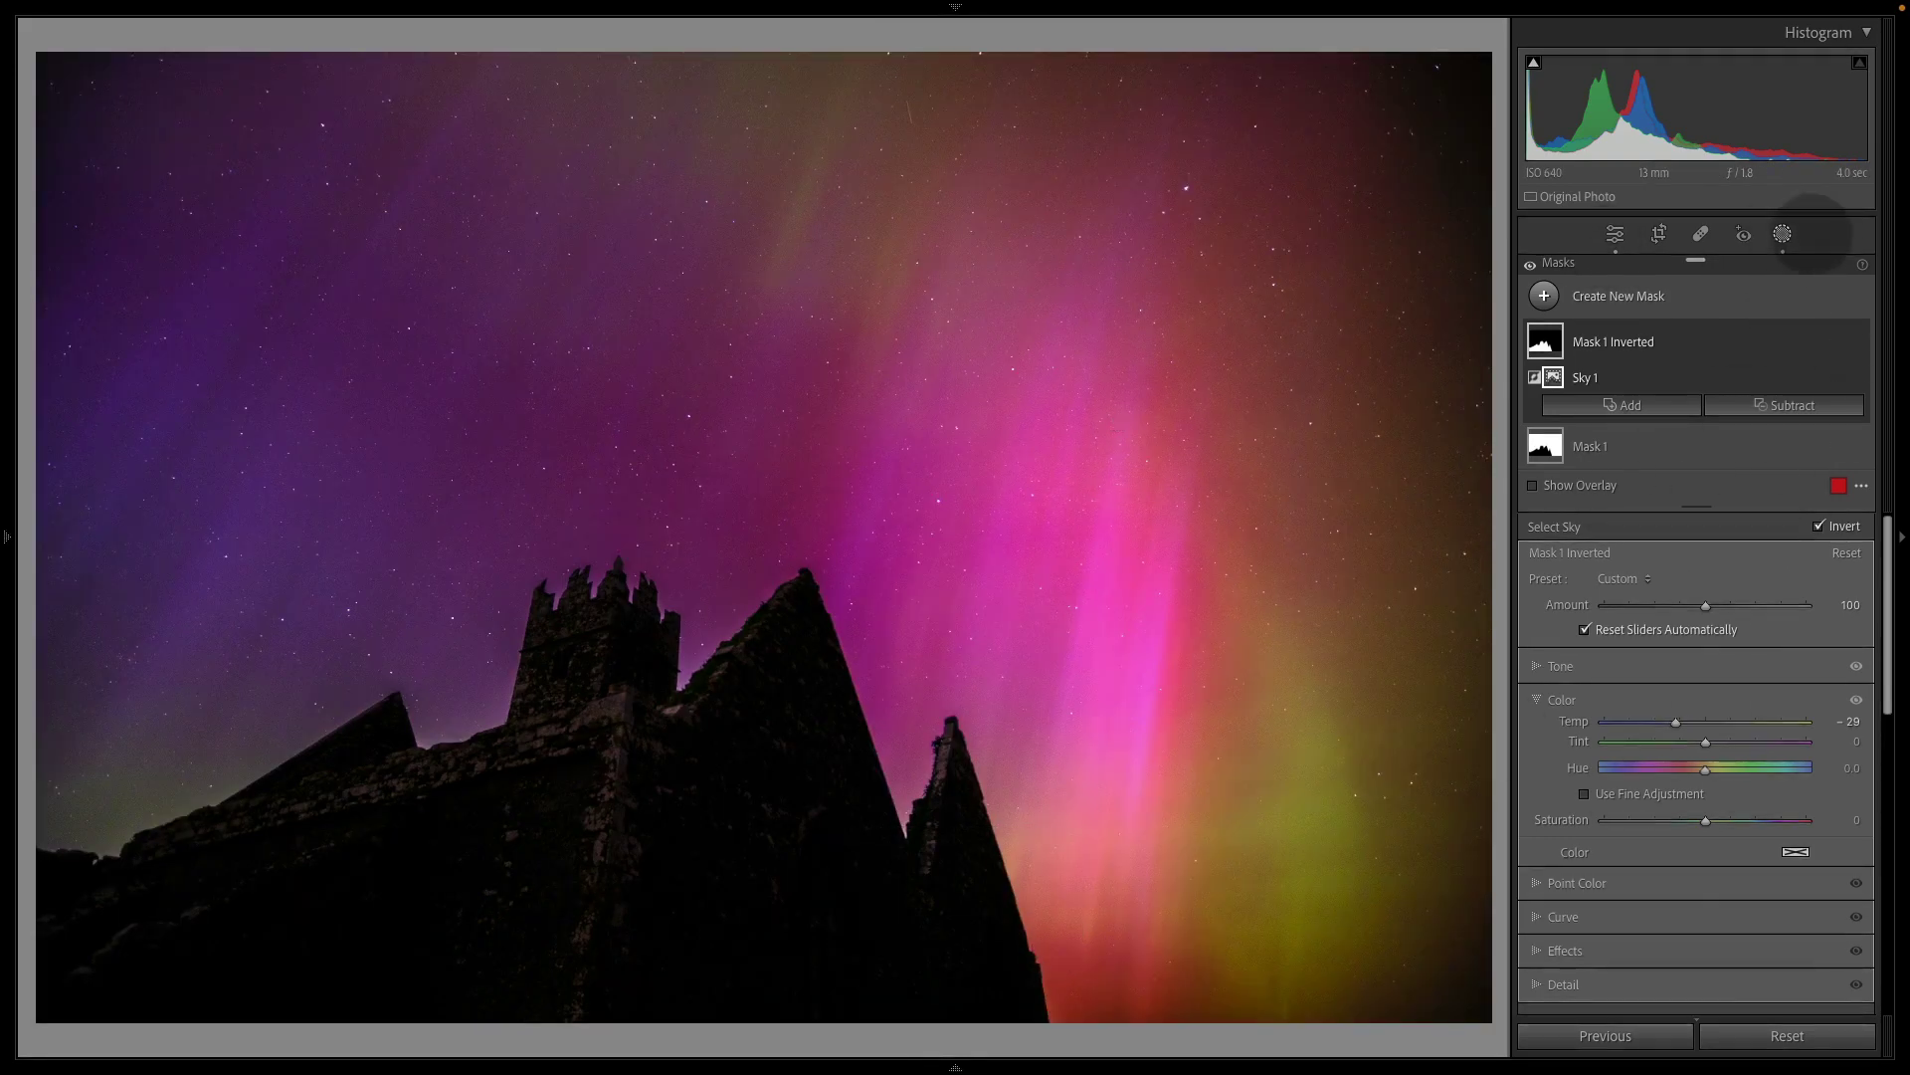
Close masking and inspect sky noise at 1:1 before zooming back out.
click(1782, 234)
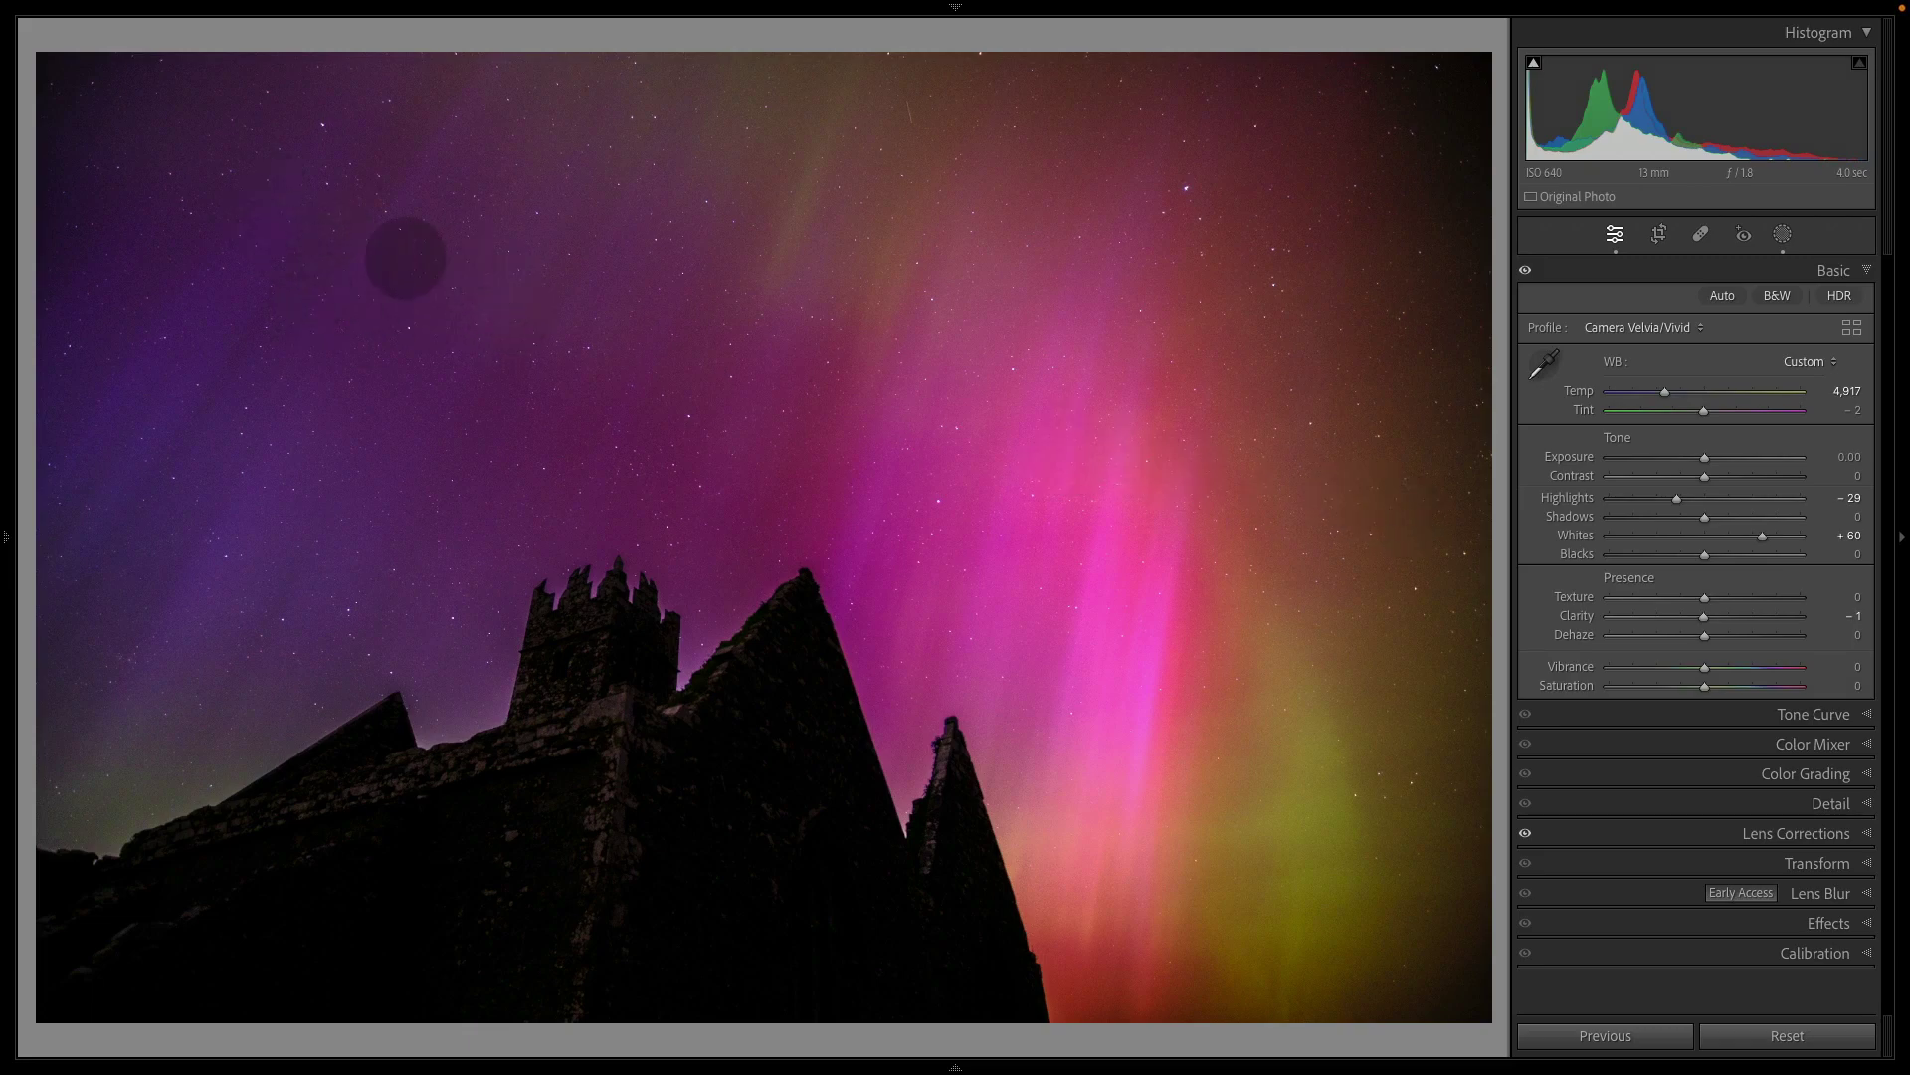
click(473, 298)
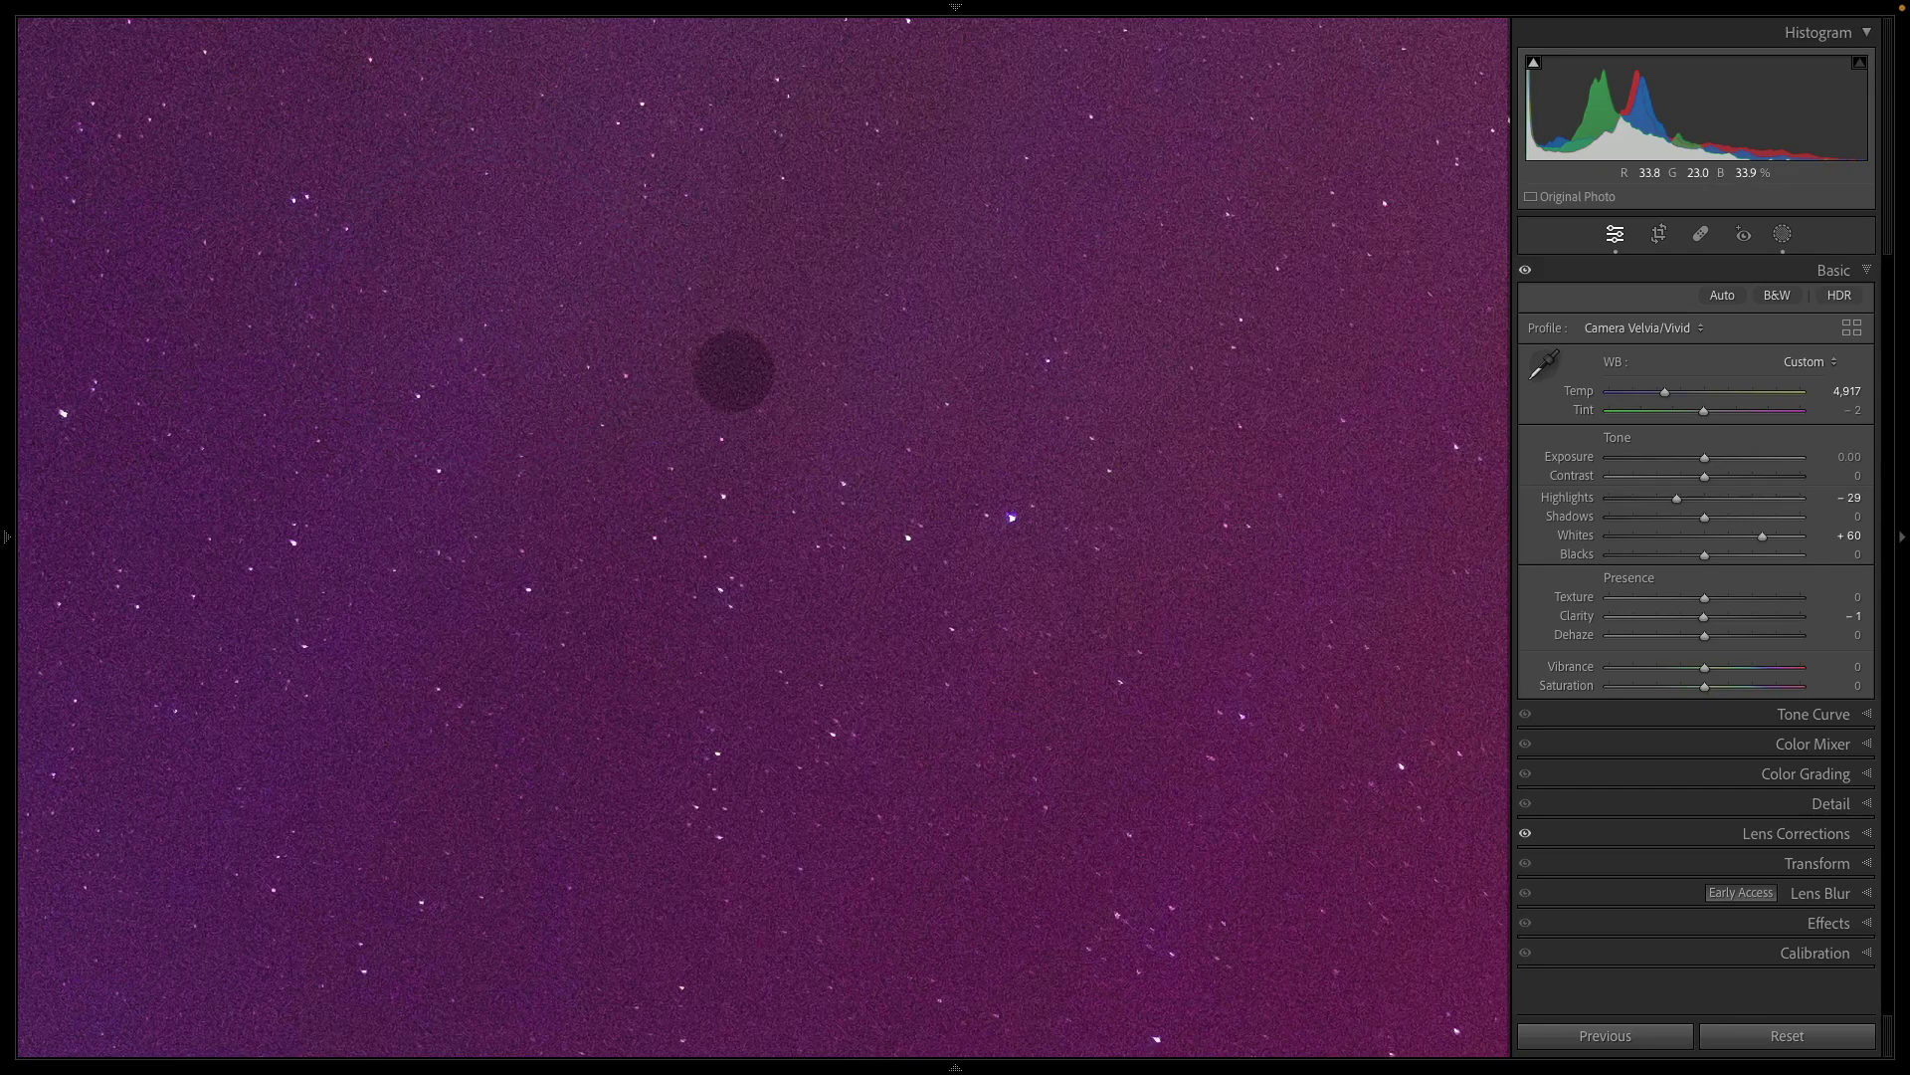
click(734, 371)
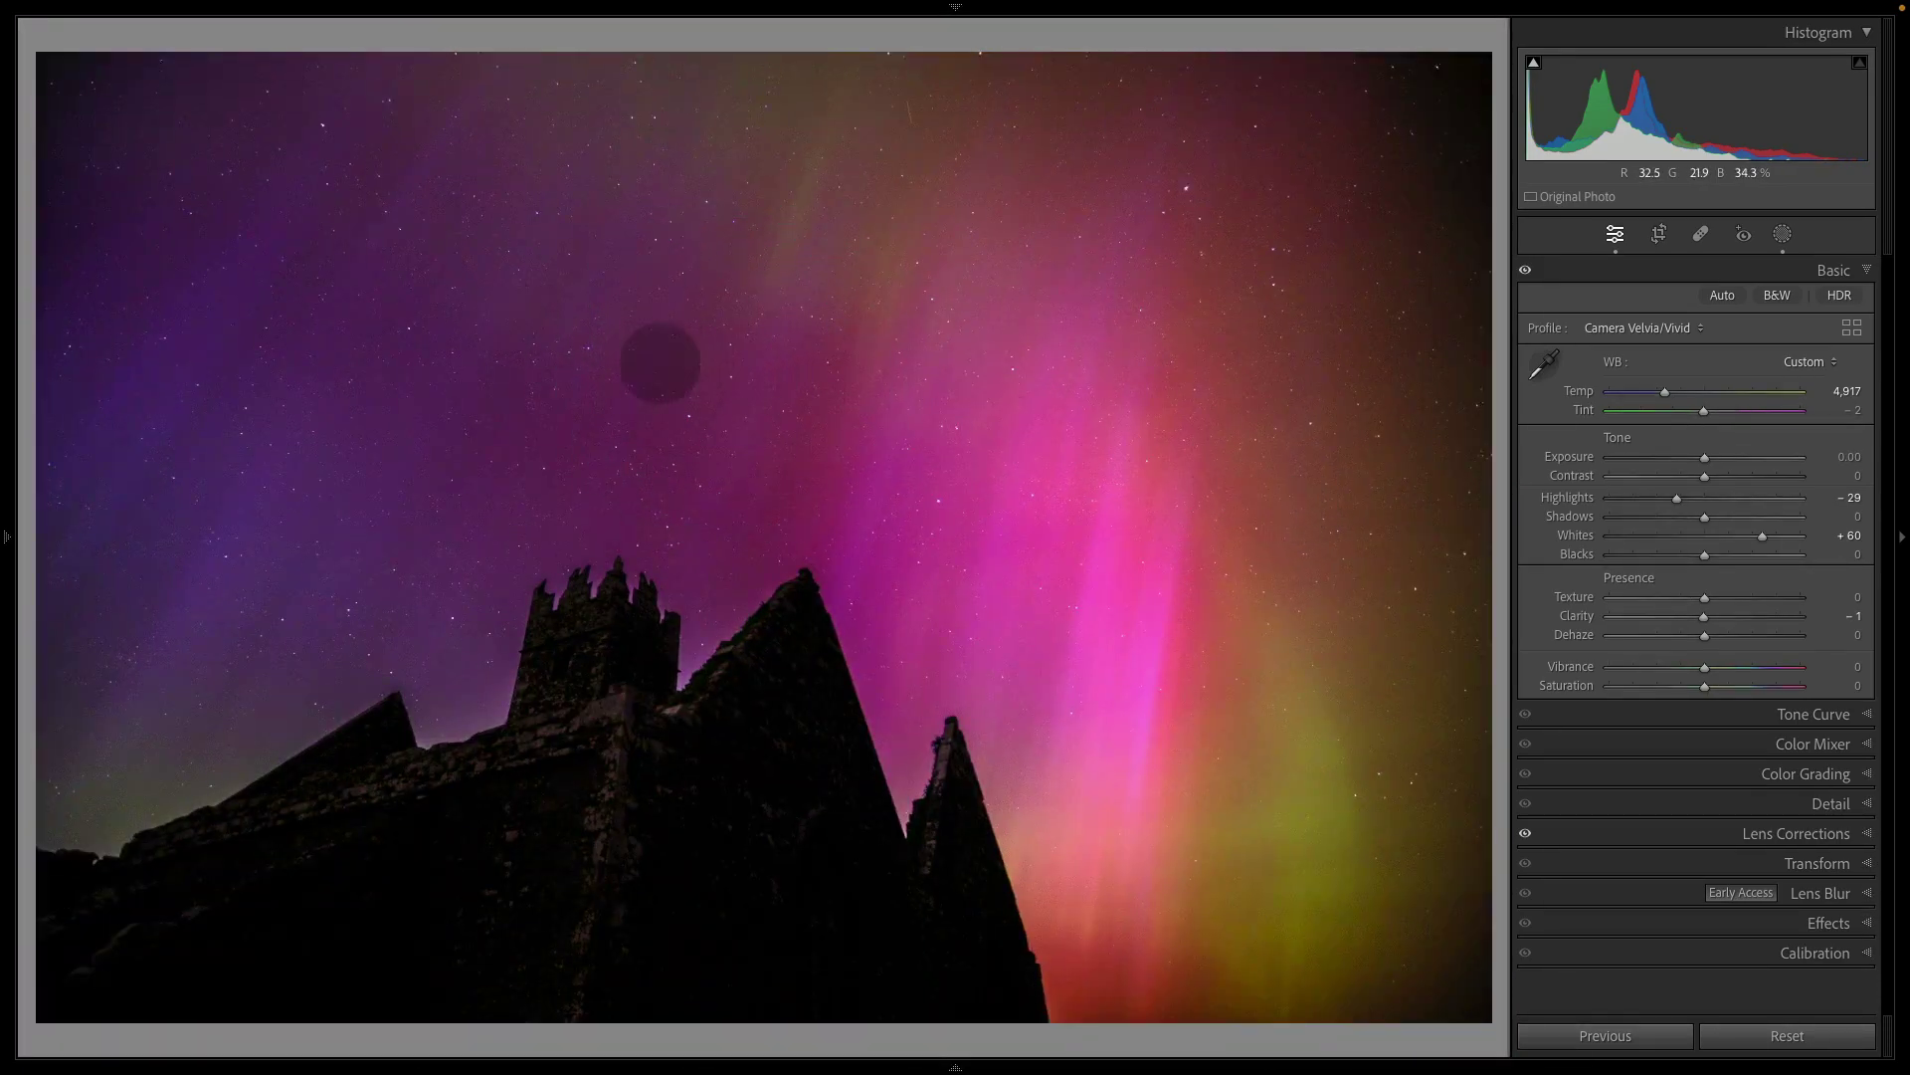
Preview AI Denoise at Amount 42 with Create Stack, comparing with and without enhancement.
click(1829, 803)
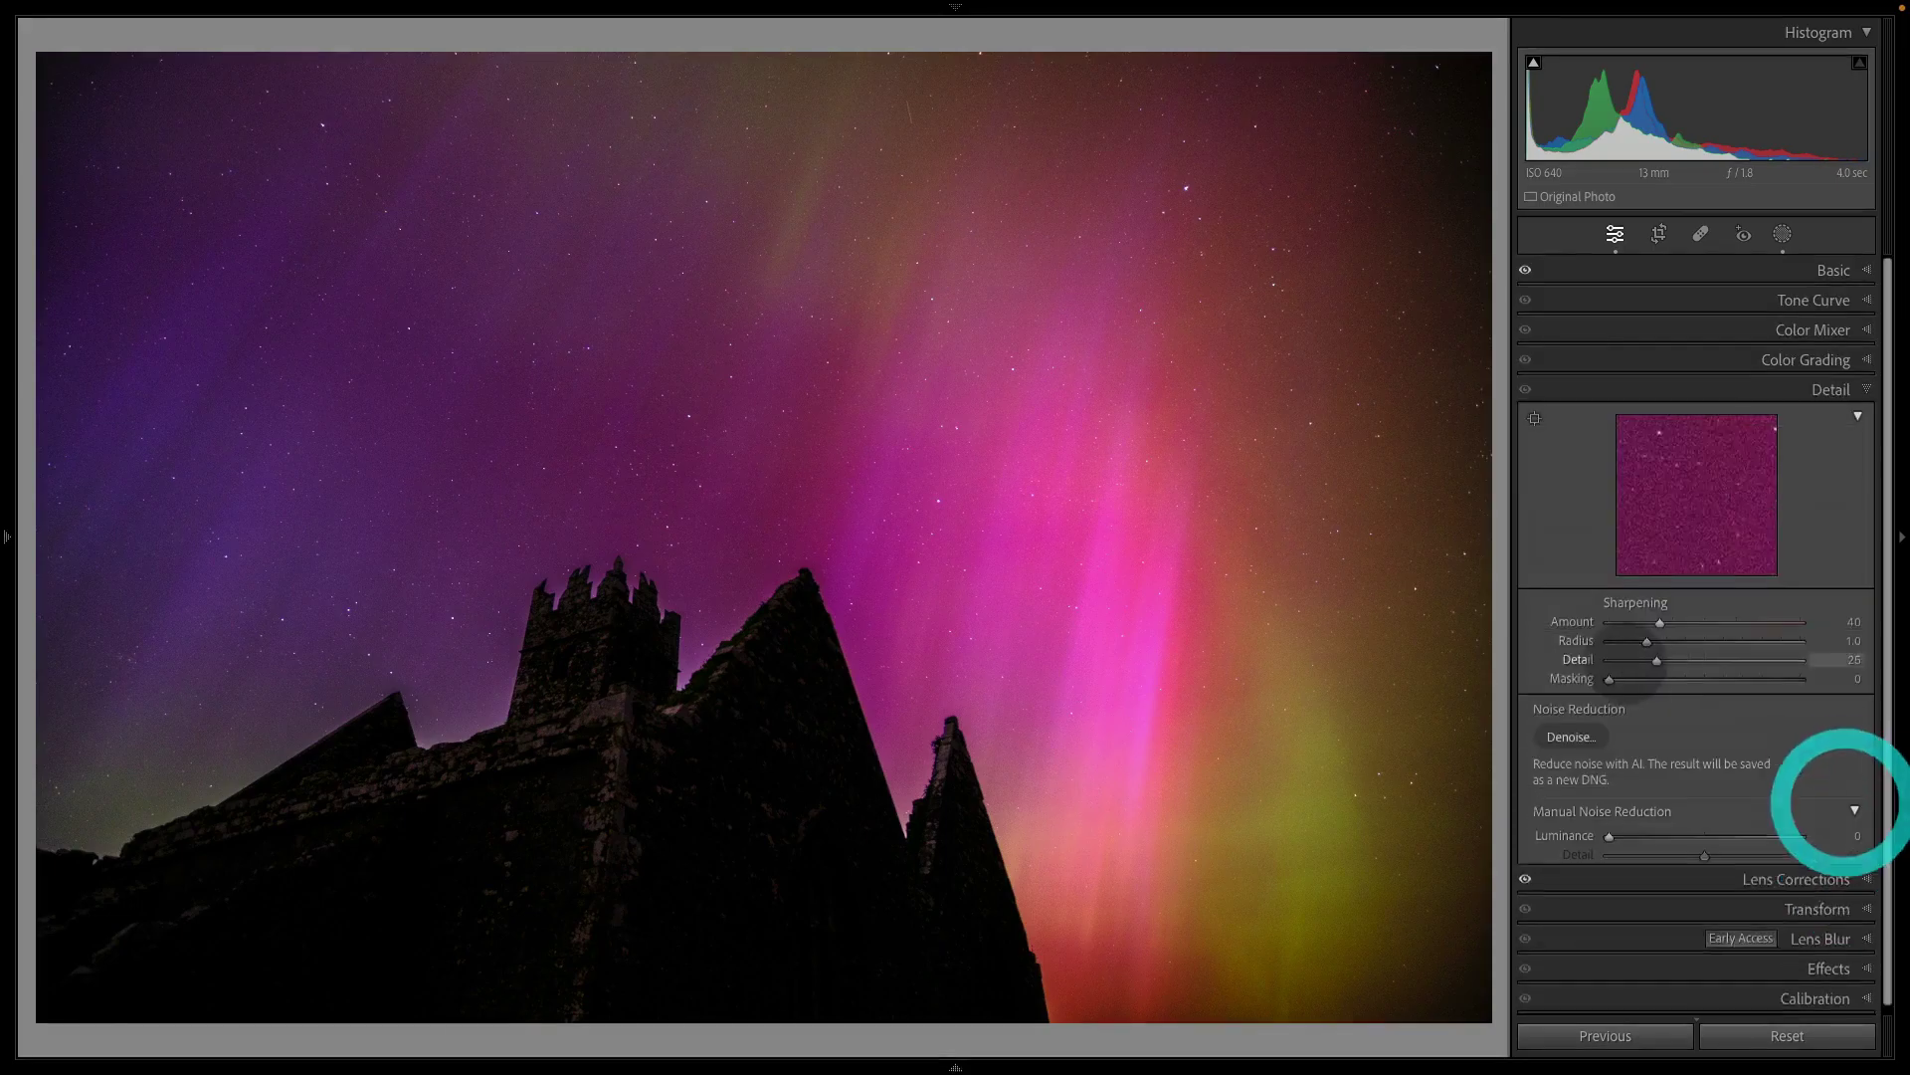
click(1570, 737)
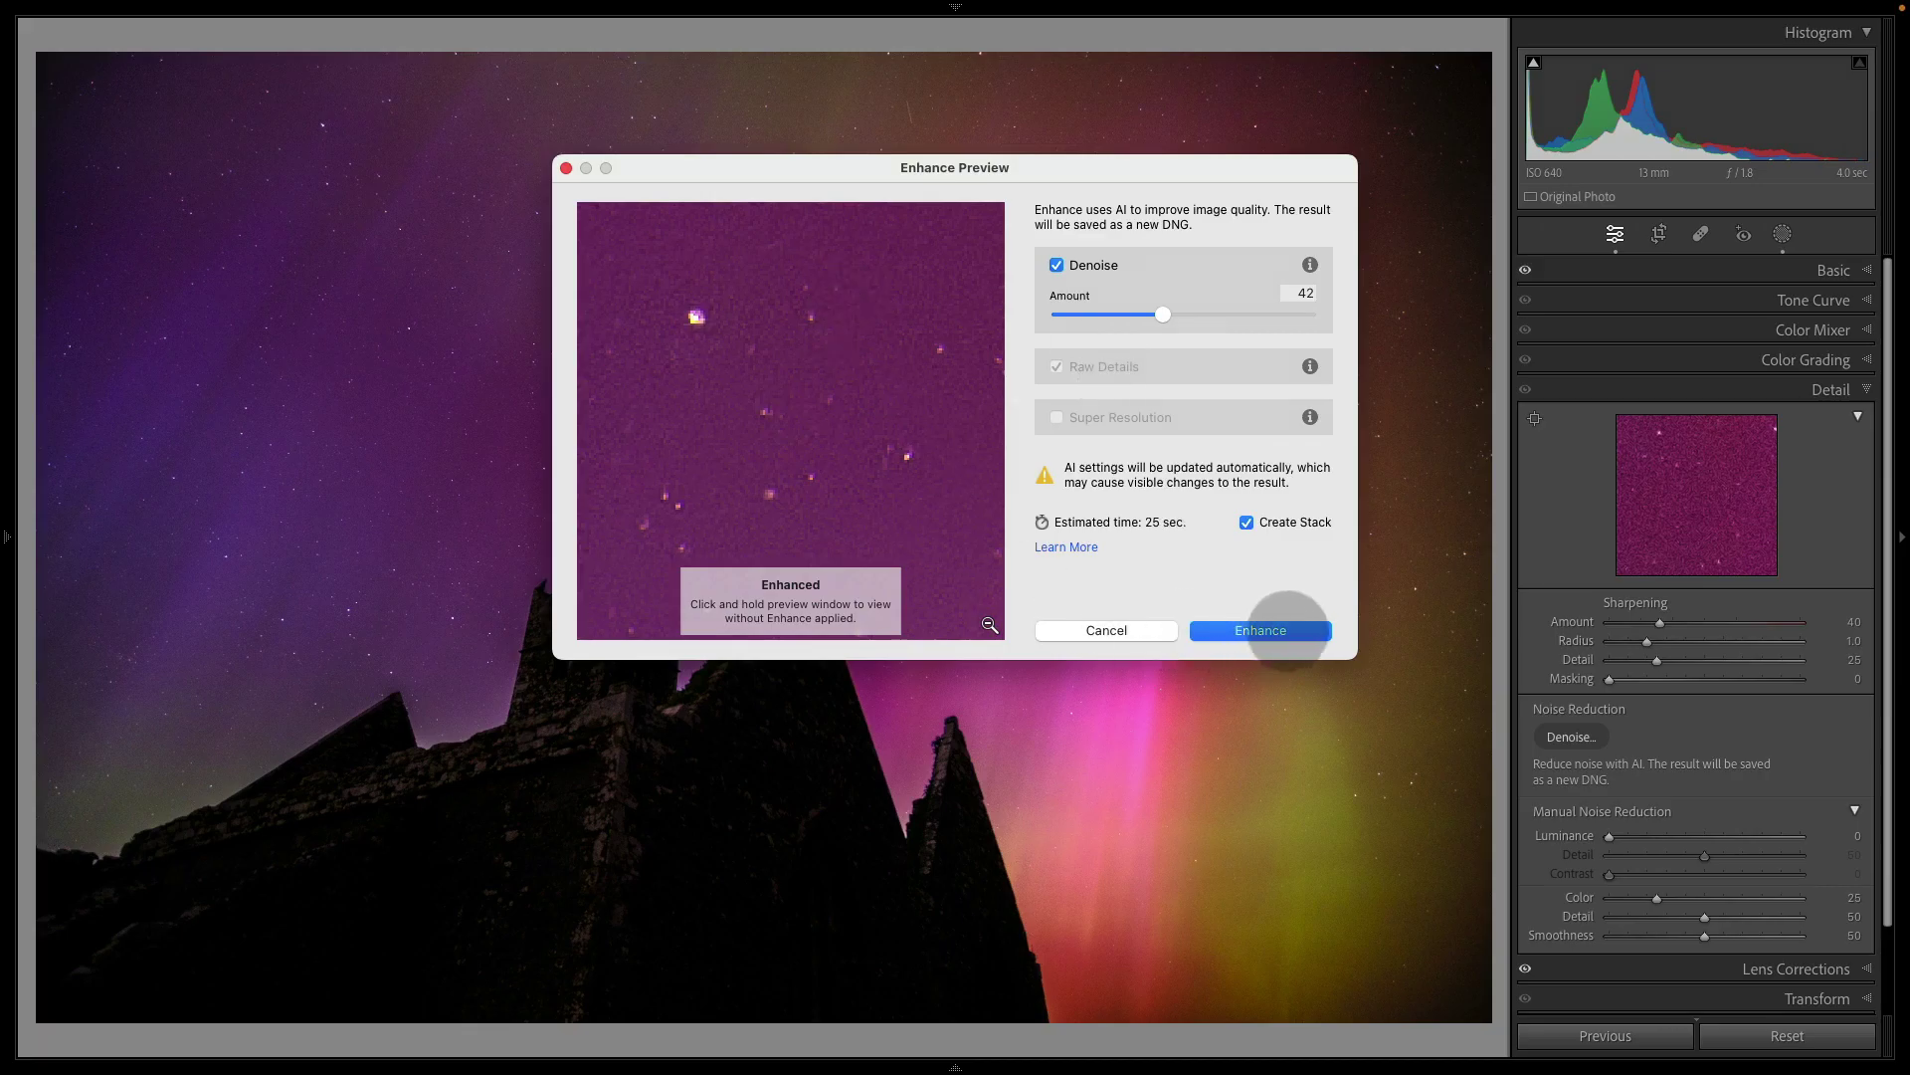
click(702, 356)
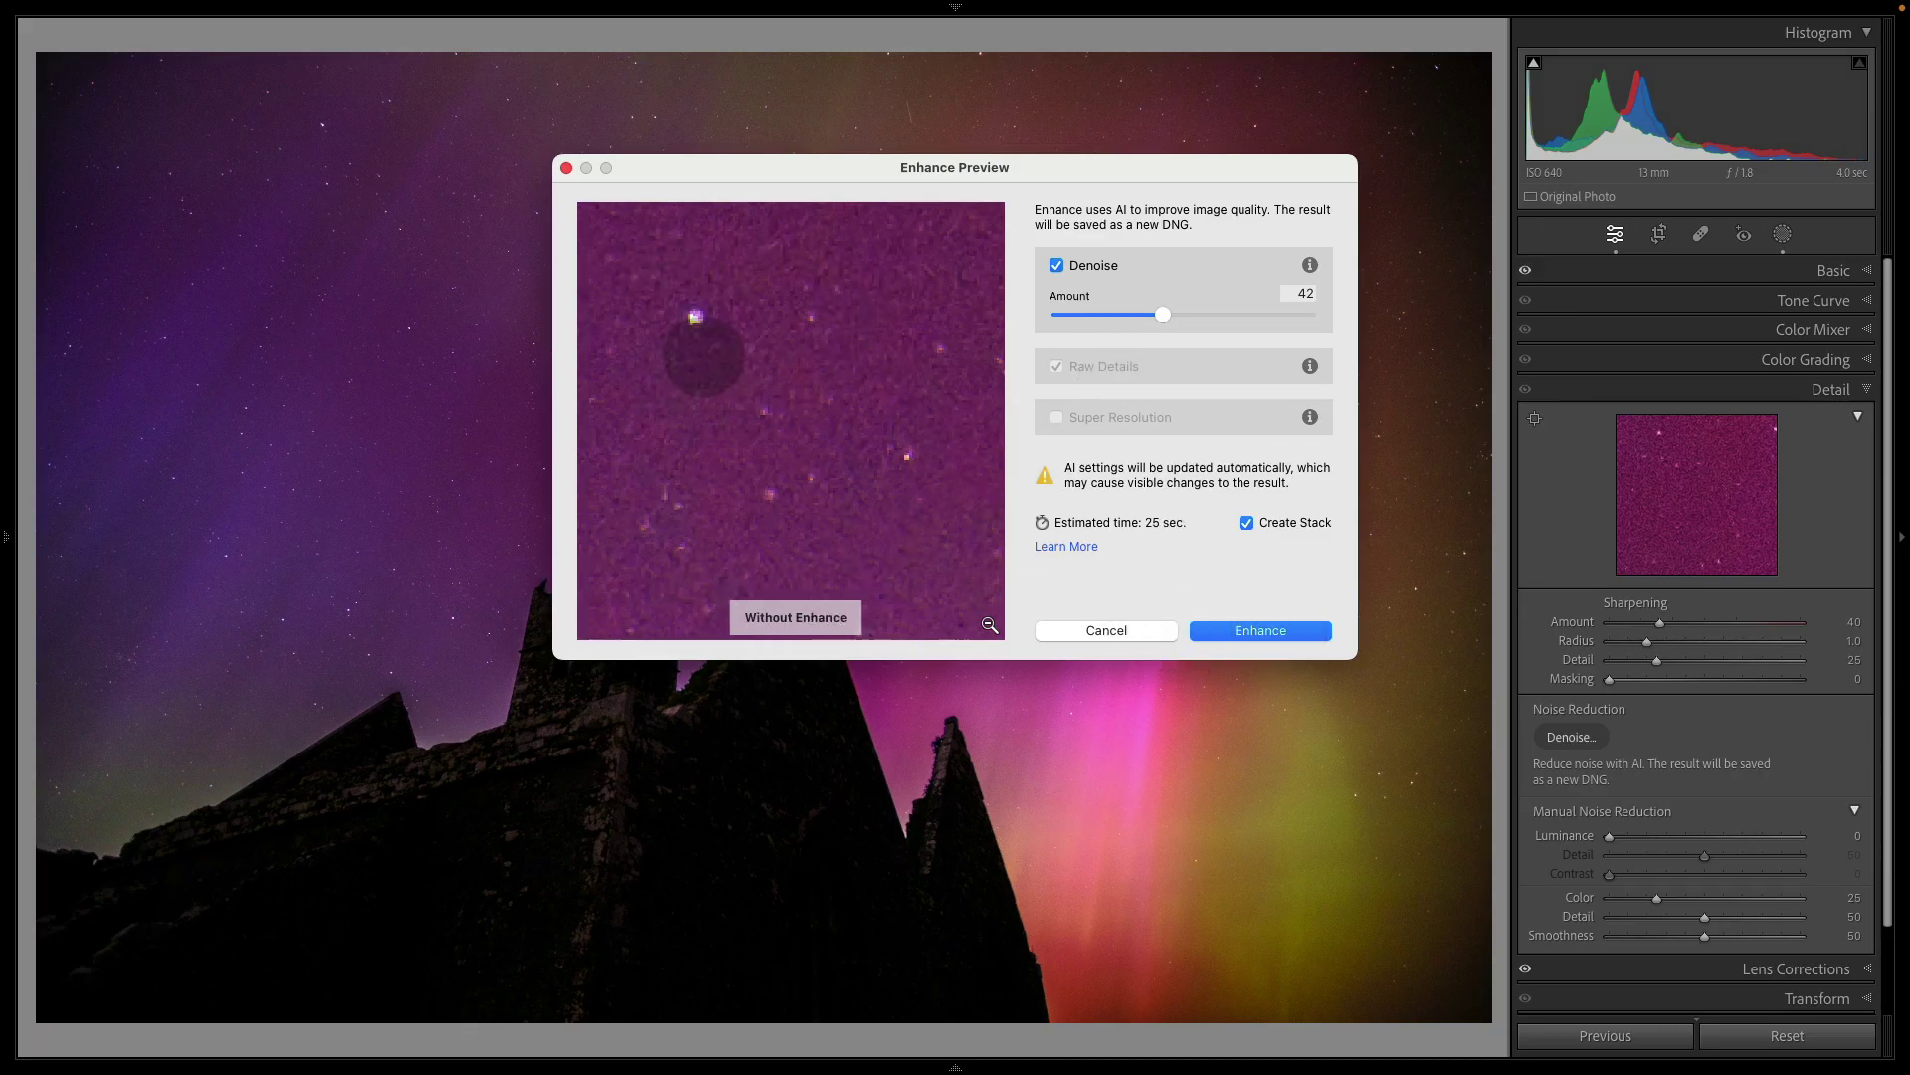
click(703, 357)
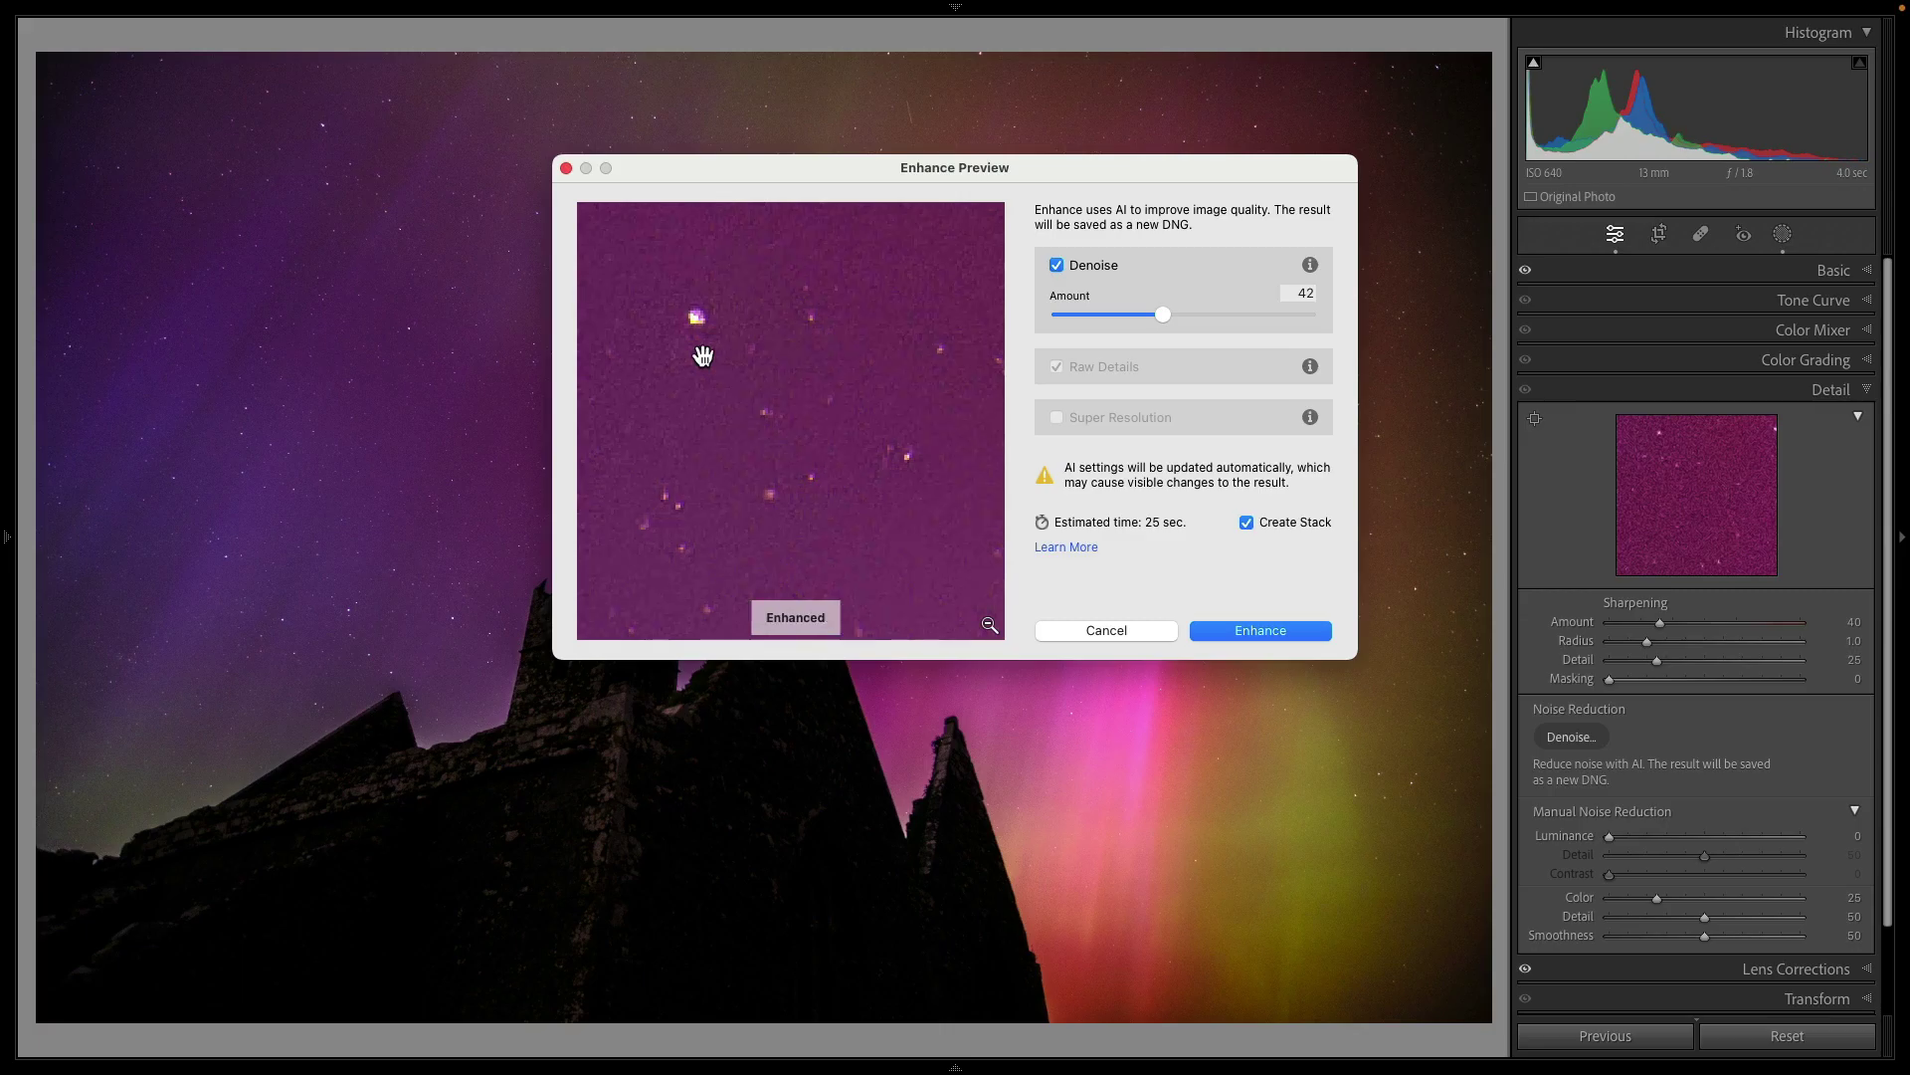
click(703, 370)
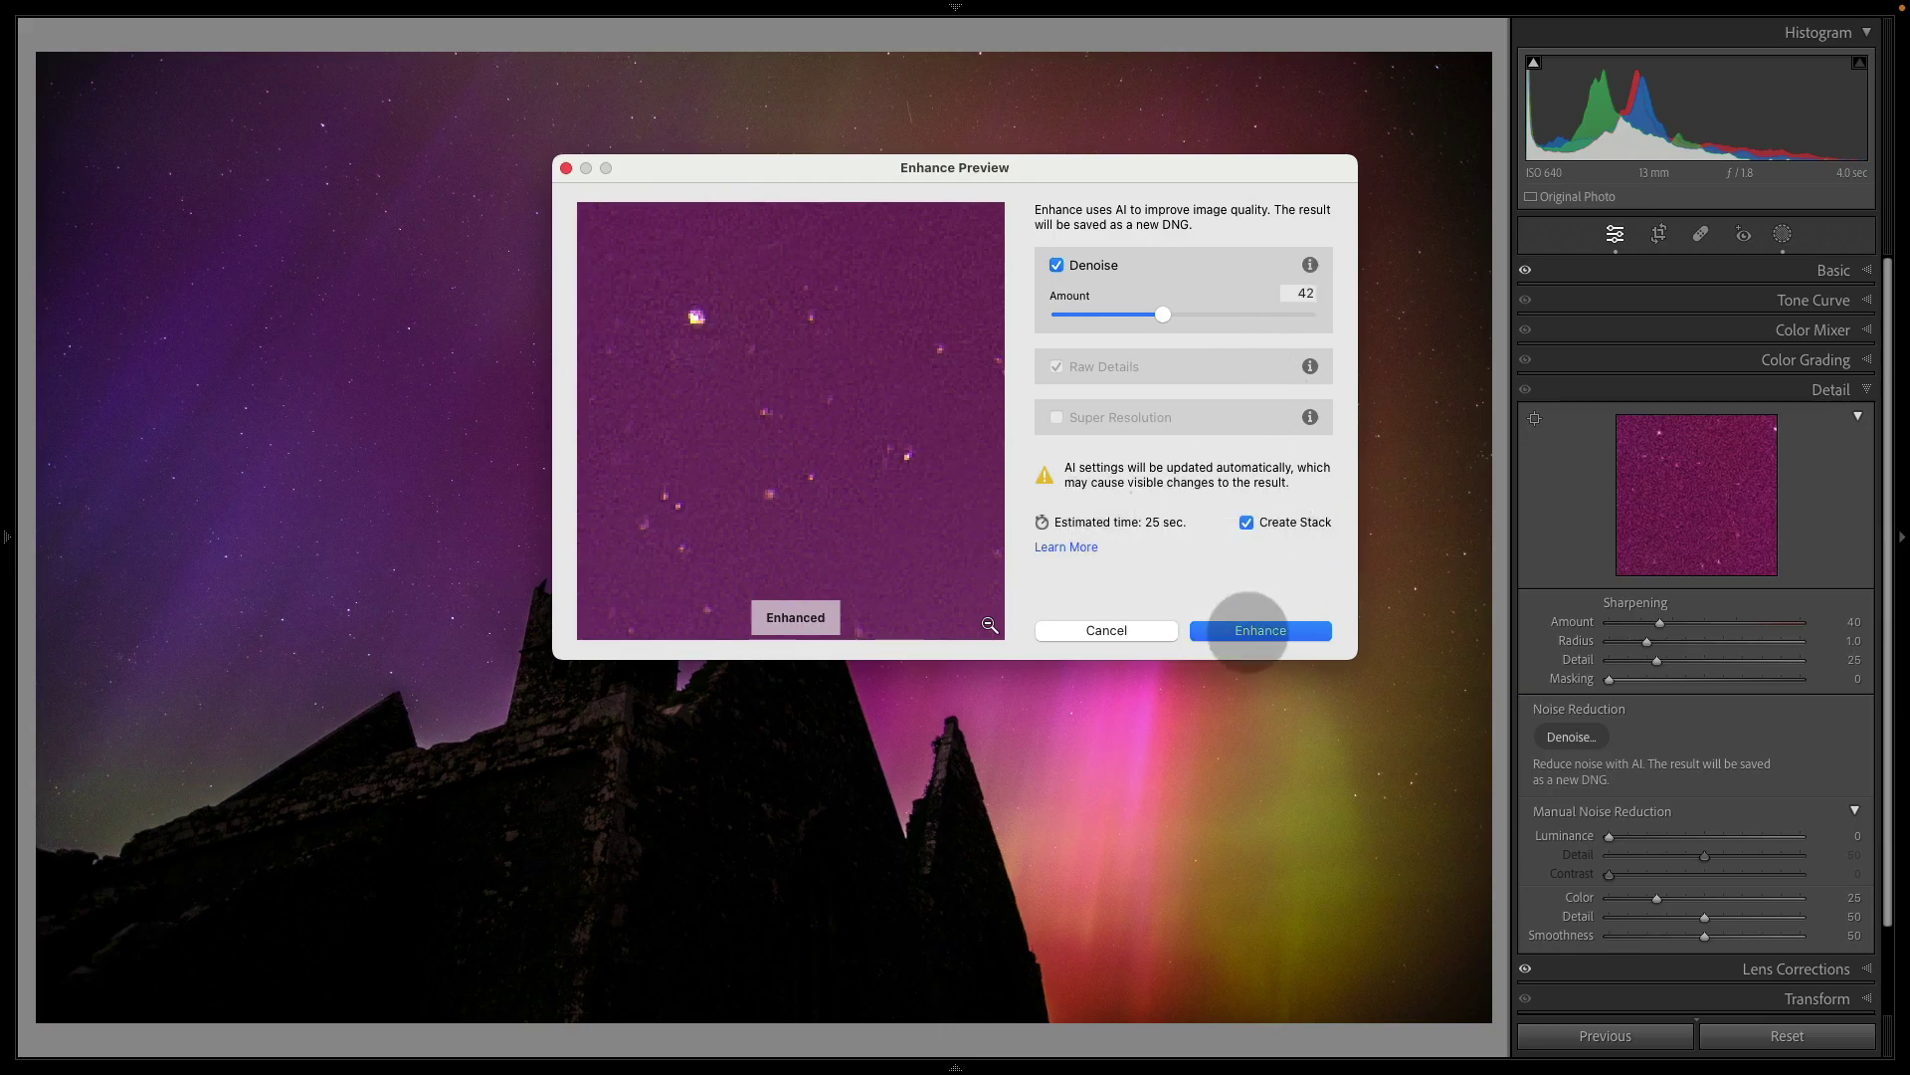
click(1259, 629)
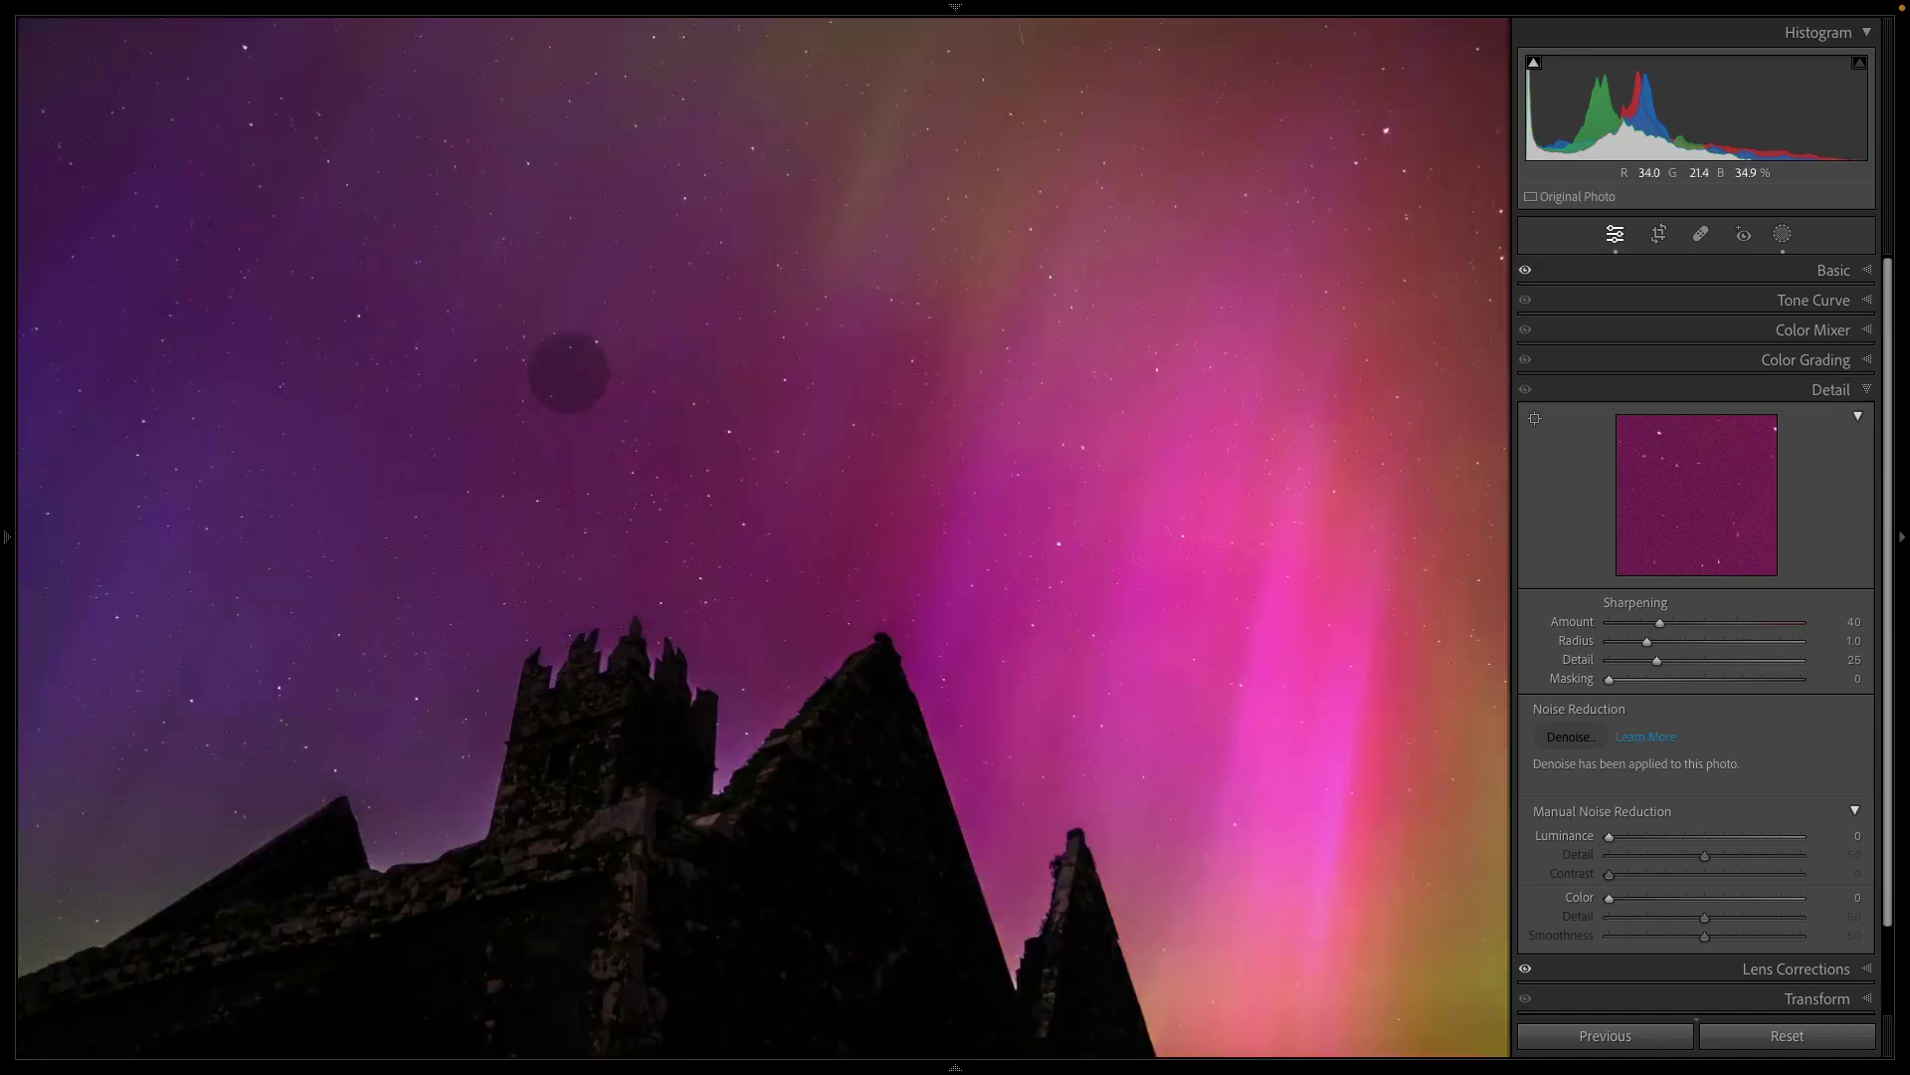
drag(572, 367, 563, 512)
drag(1095, 344, 802, 399)
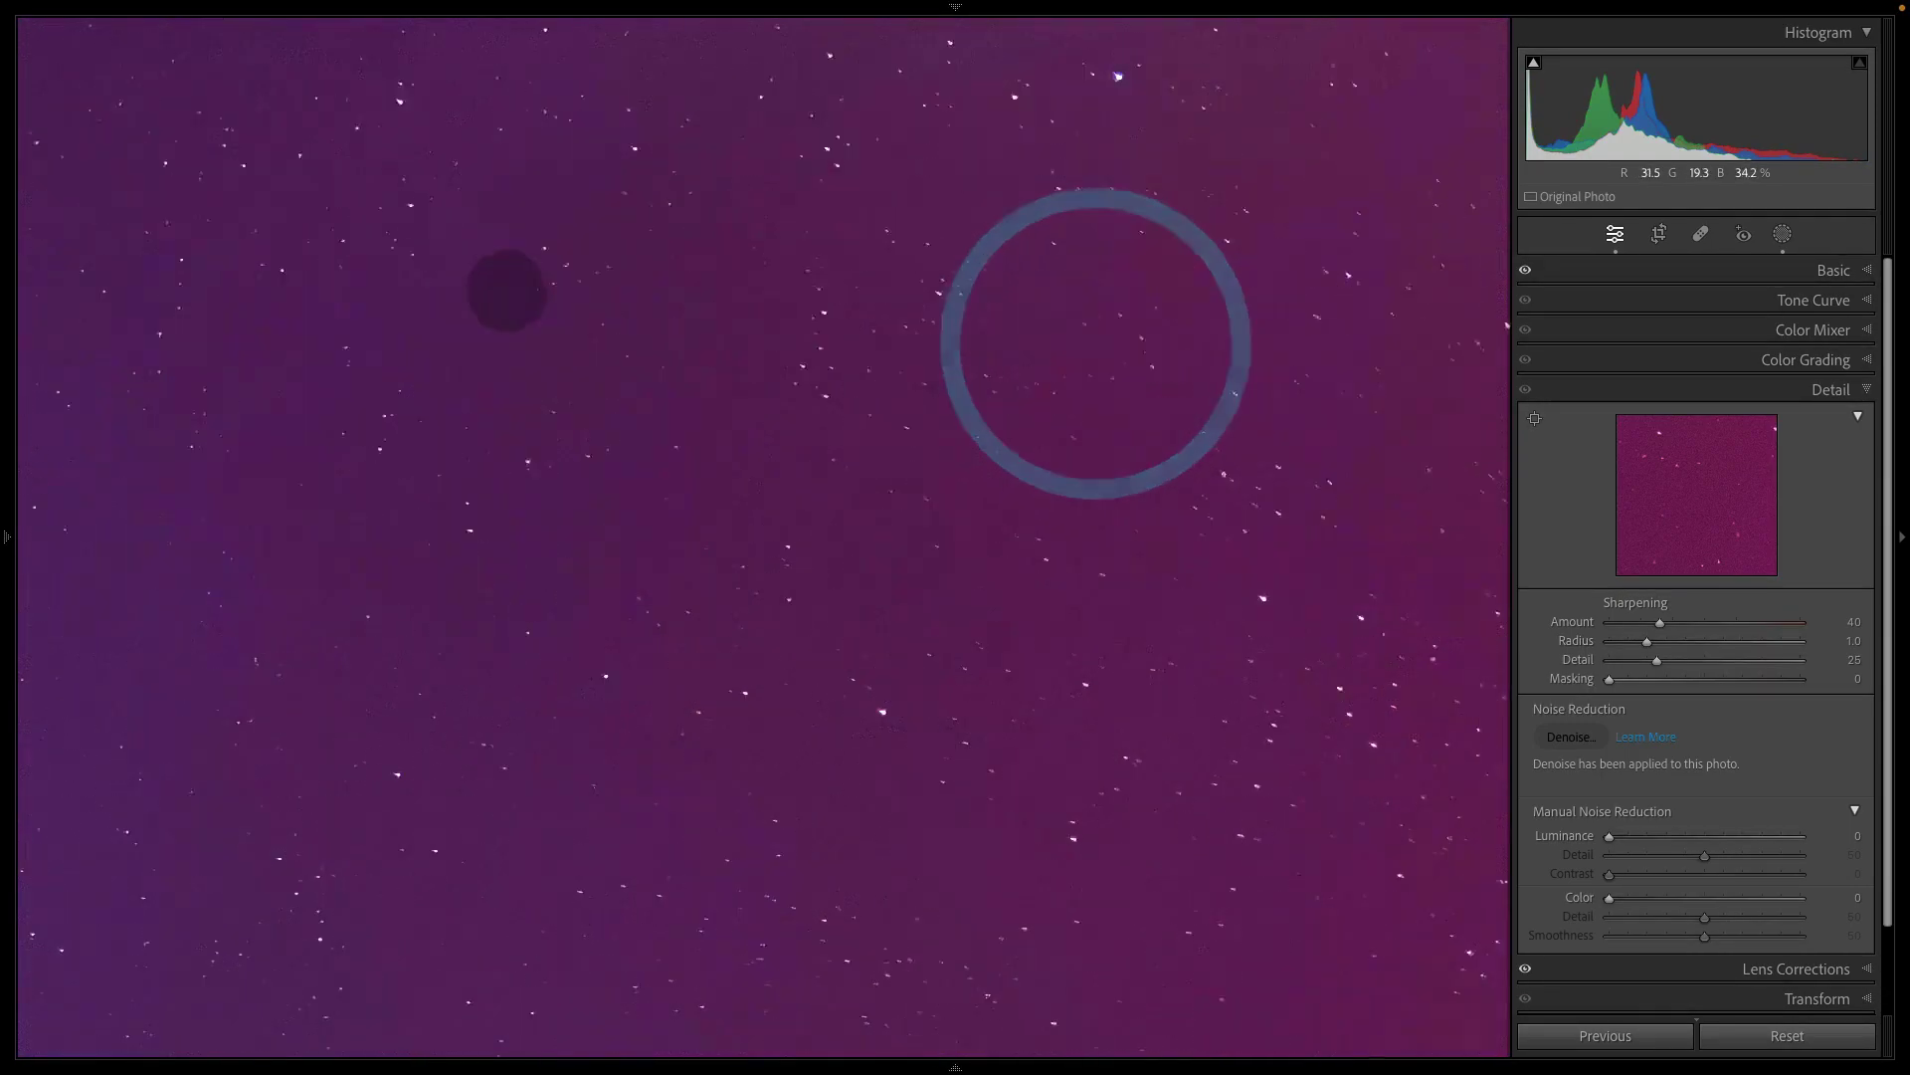
drag(503, 289, 704, 499)
drag(563, 511, 776, 487)
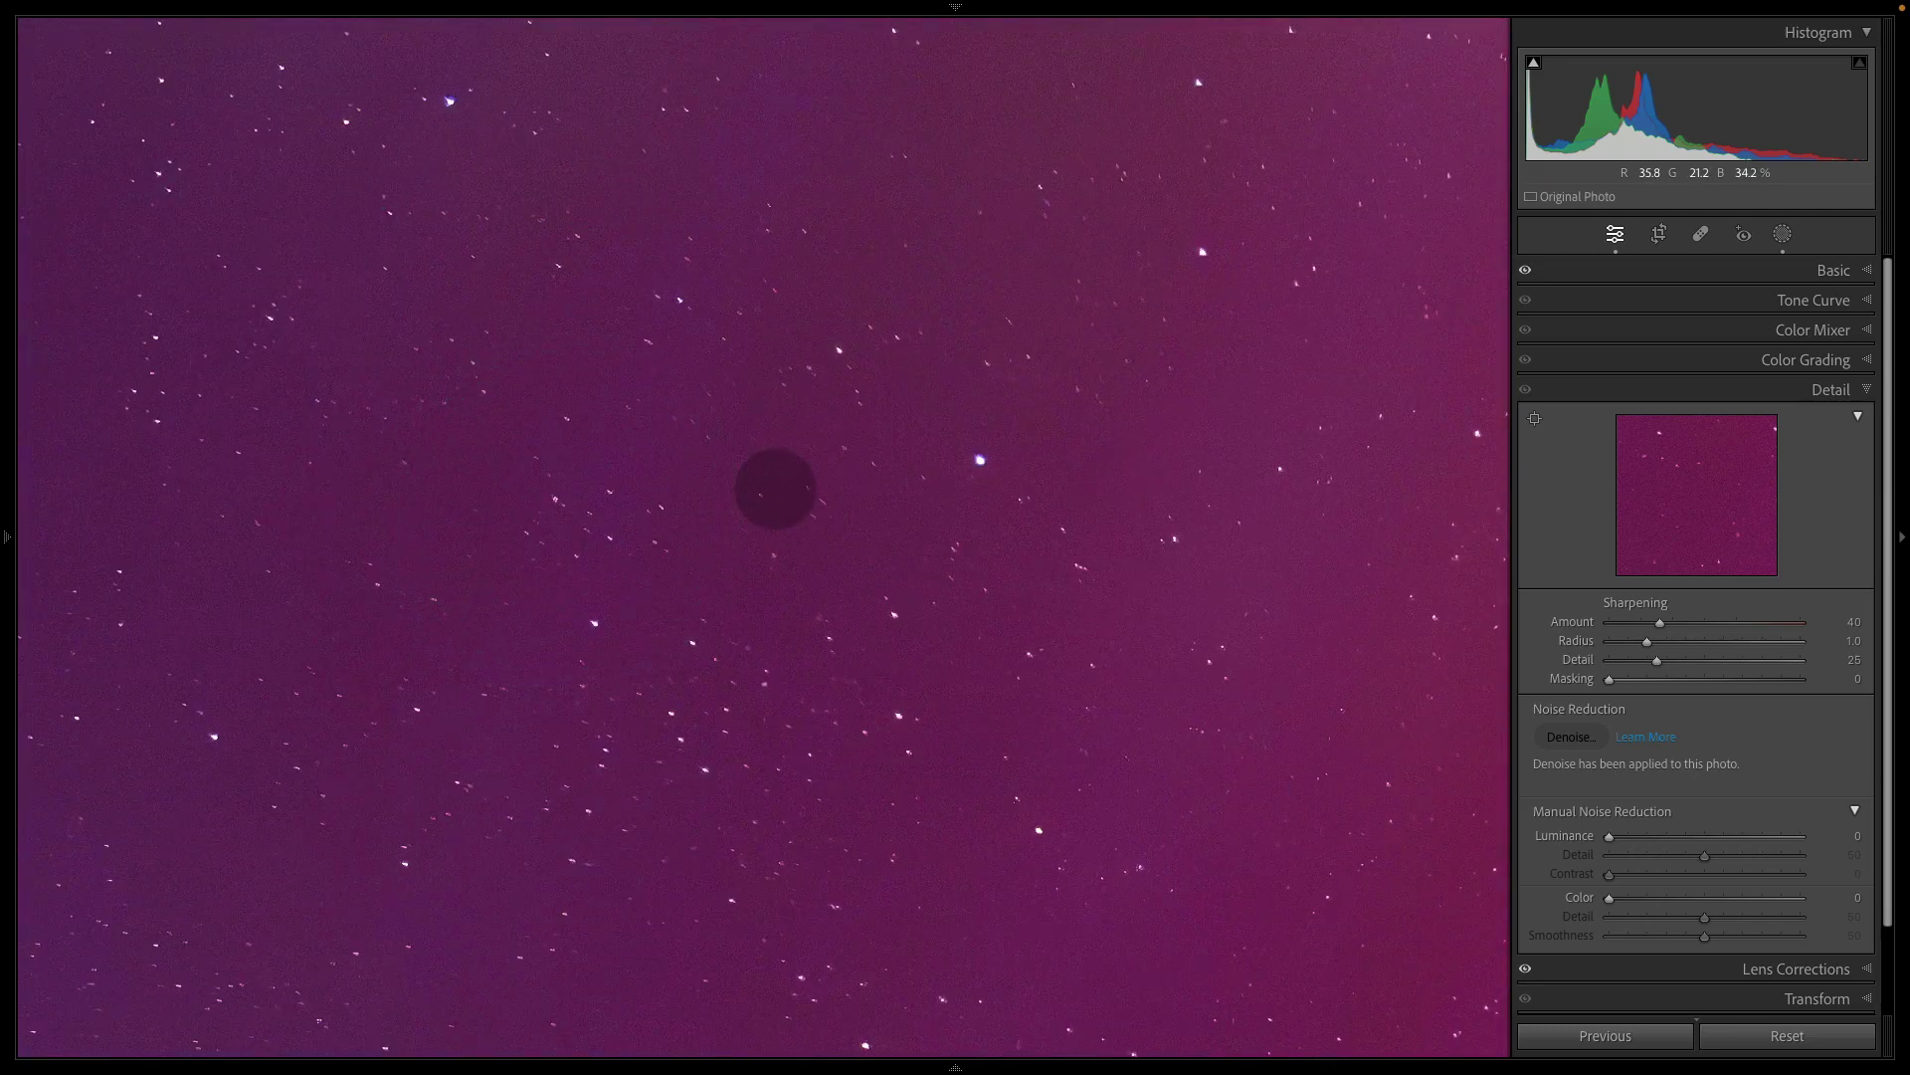
click(774, 489)
click(625, 428)
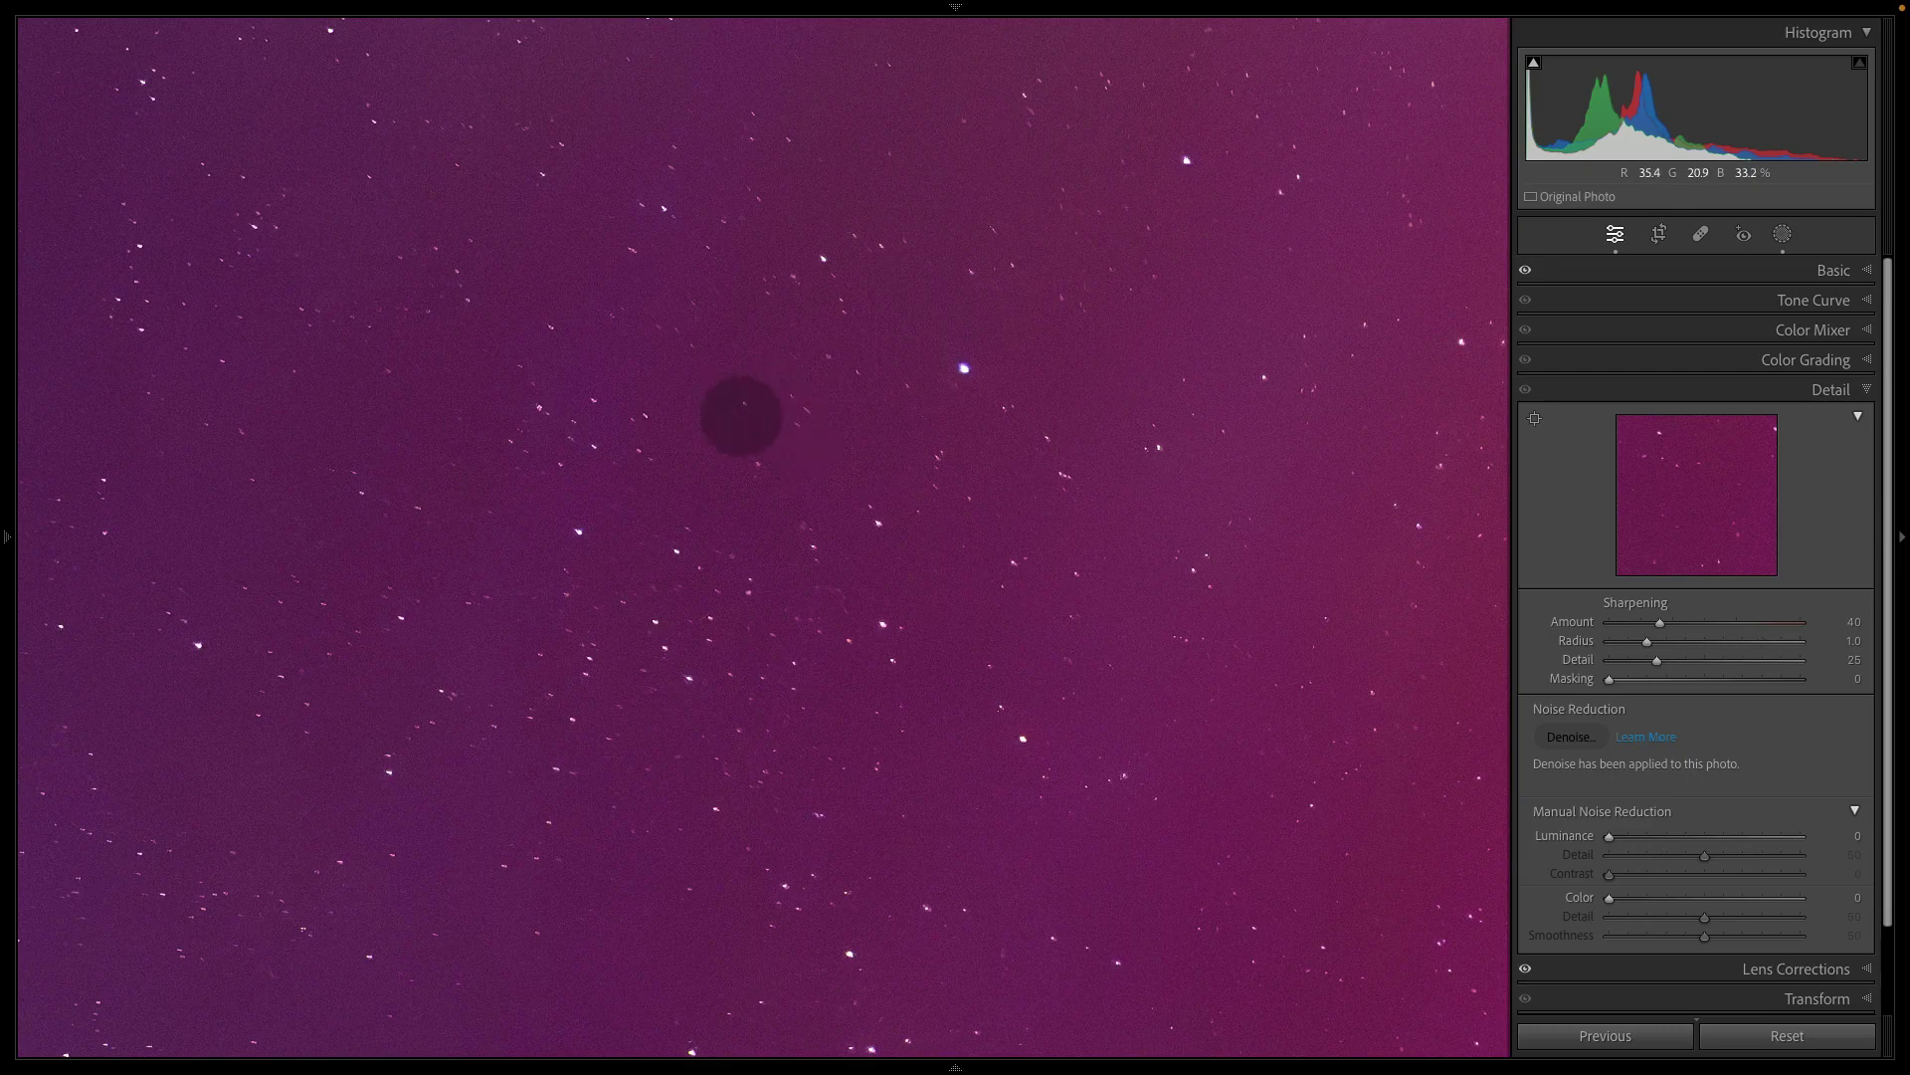
click(685, 676)
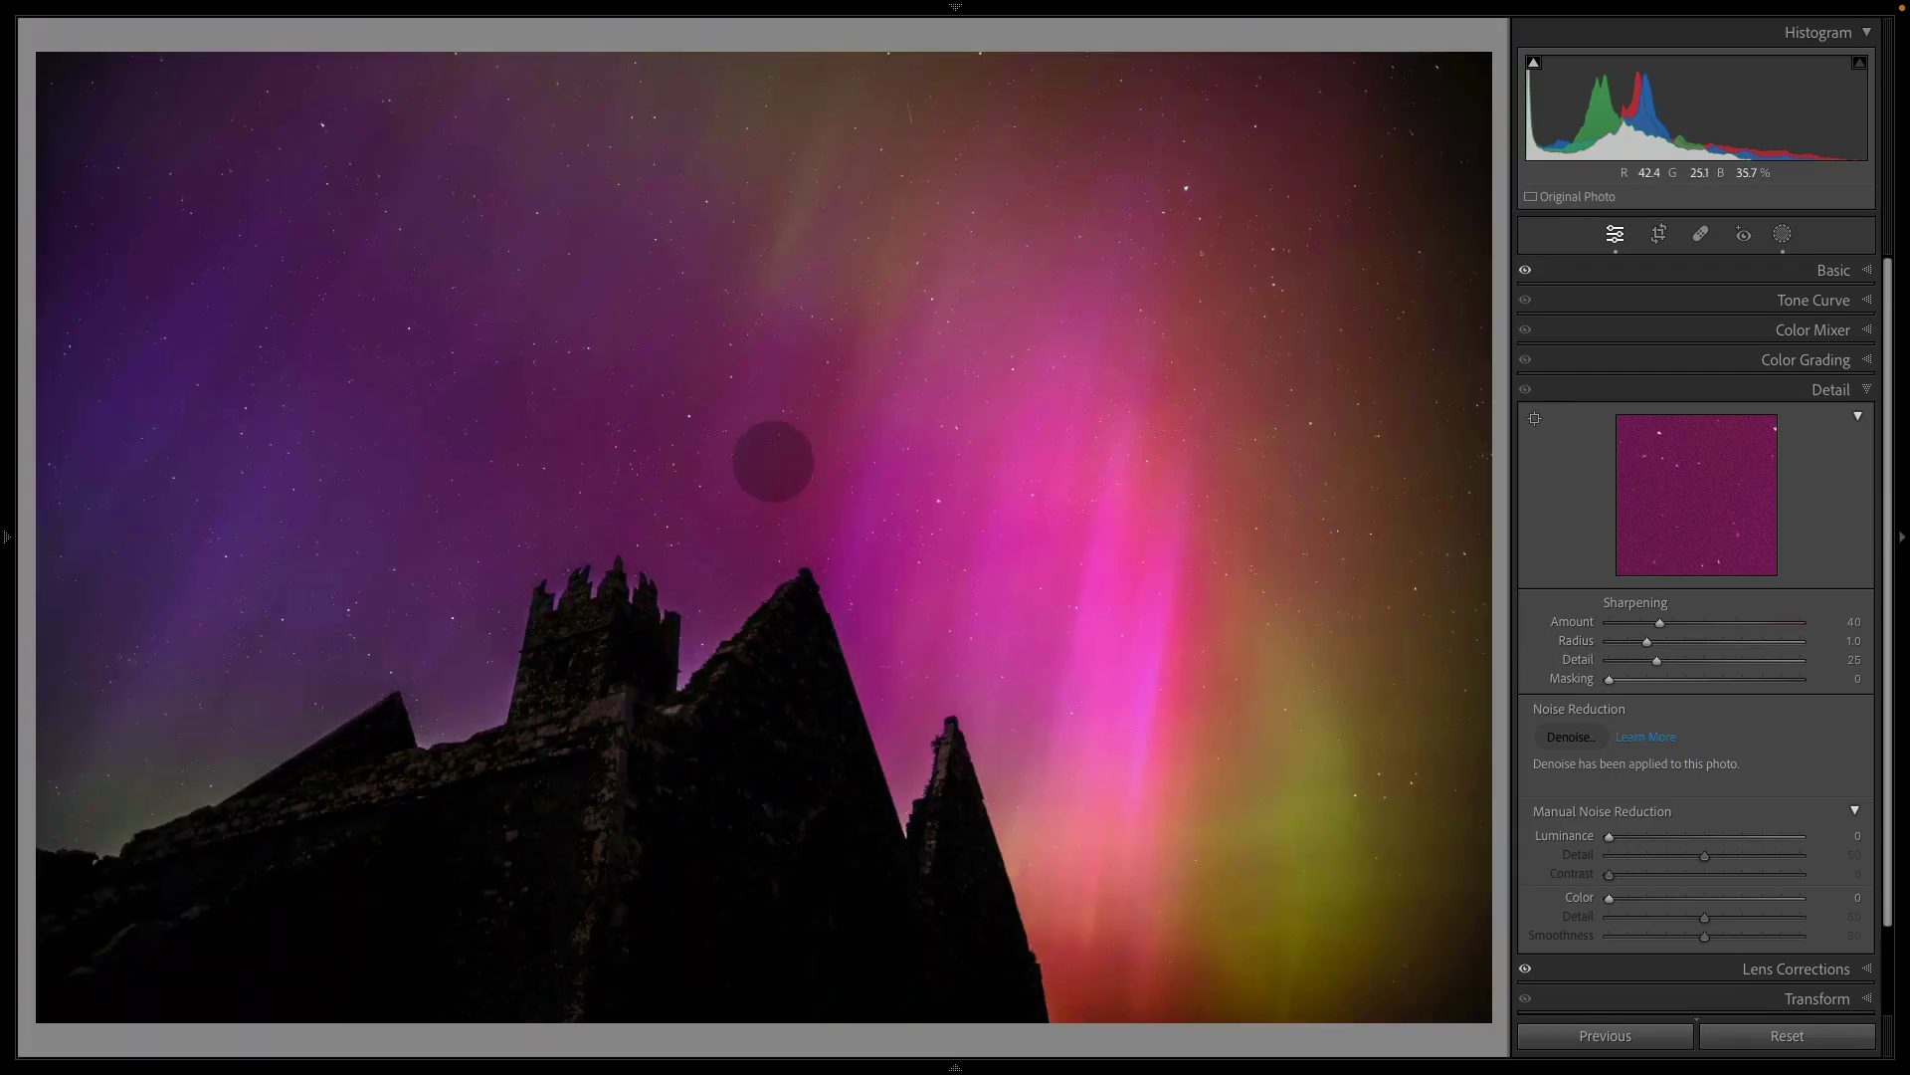
click(936, 150)
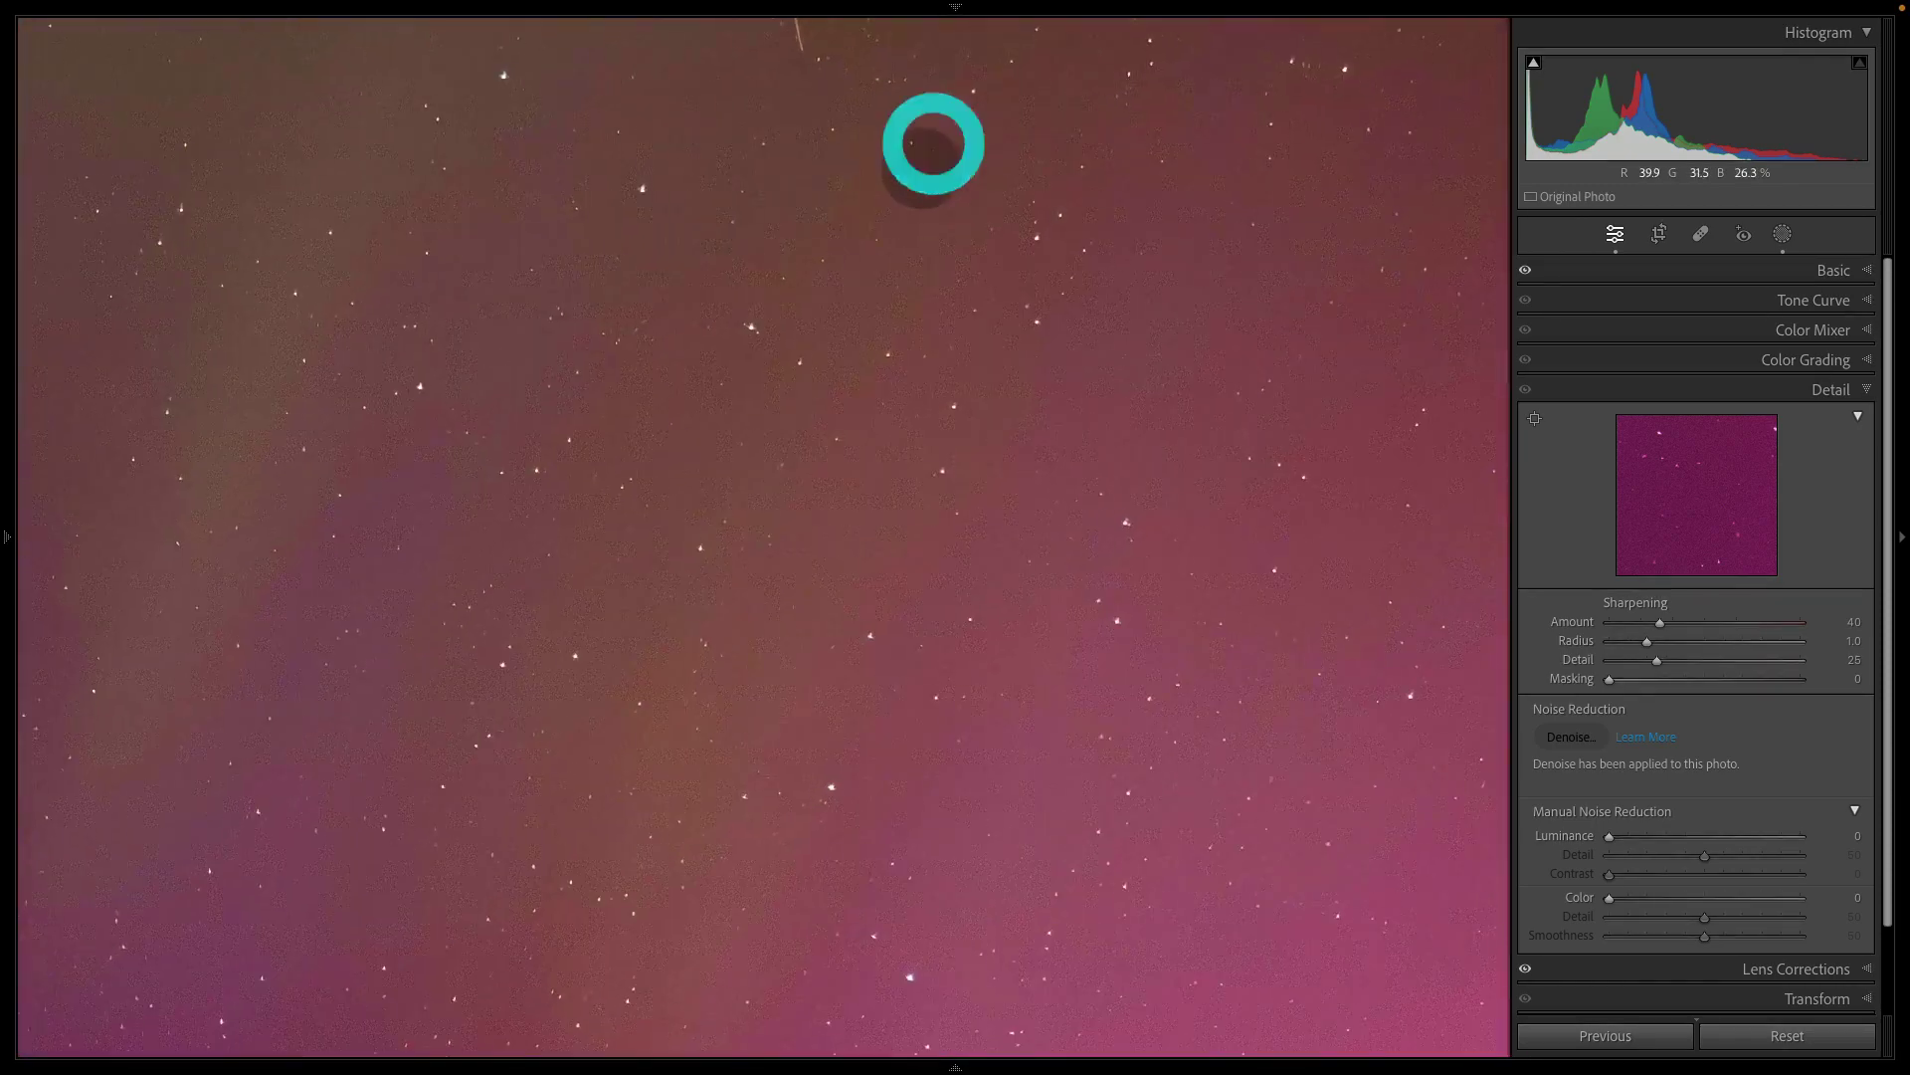
click(911, 478)
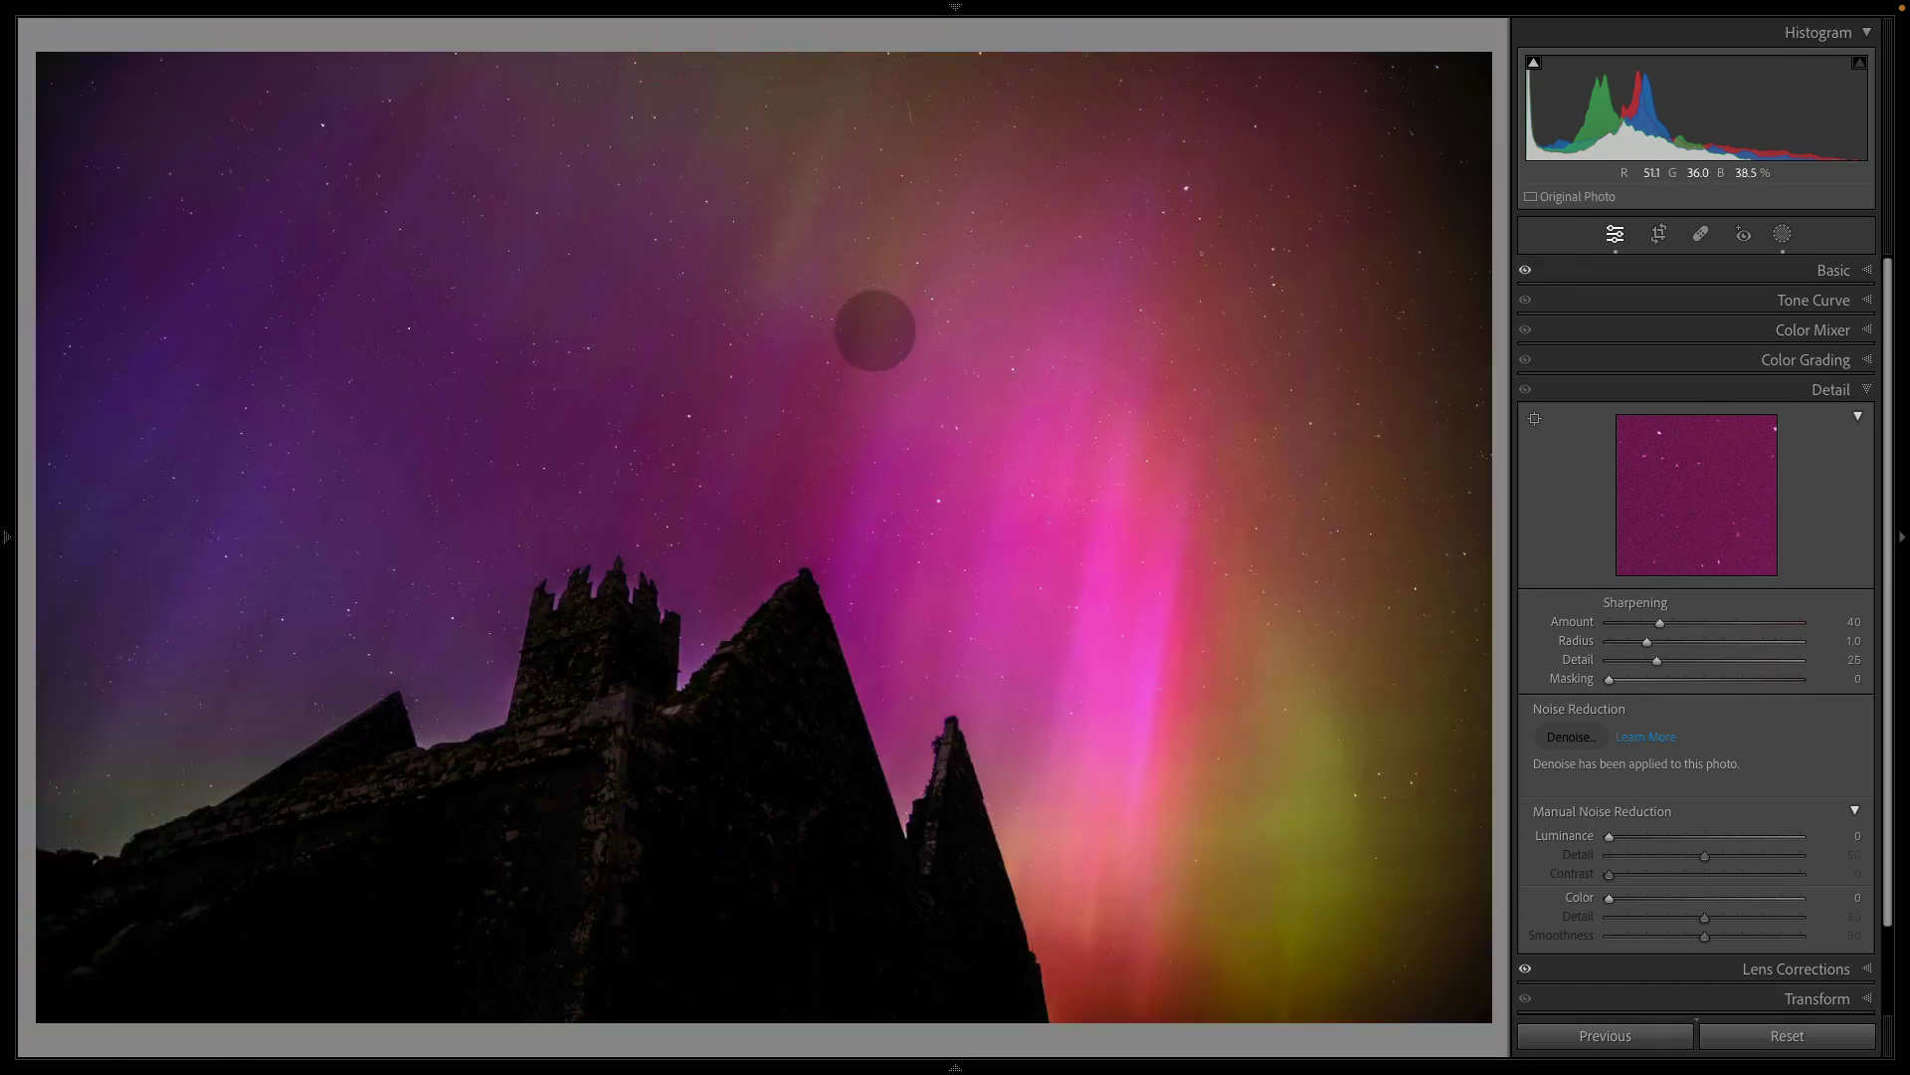
Switch to the Library grid with the folders panel hidden.
click(955, 1064)
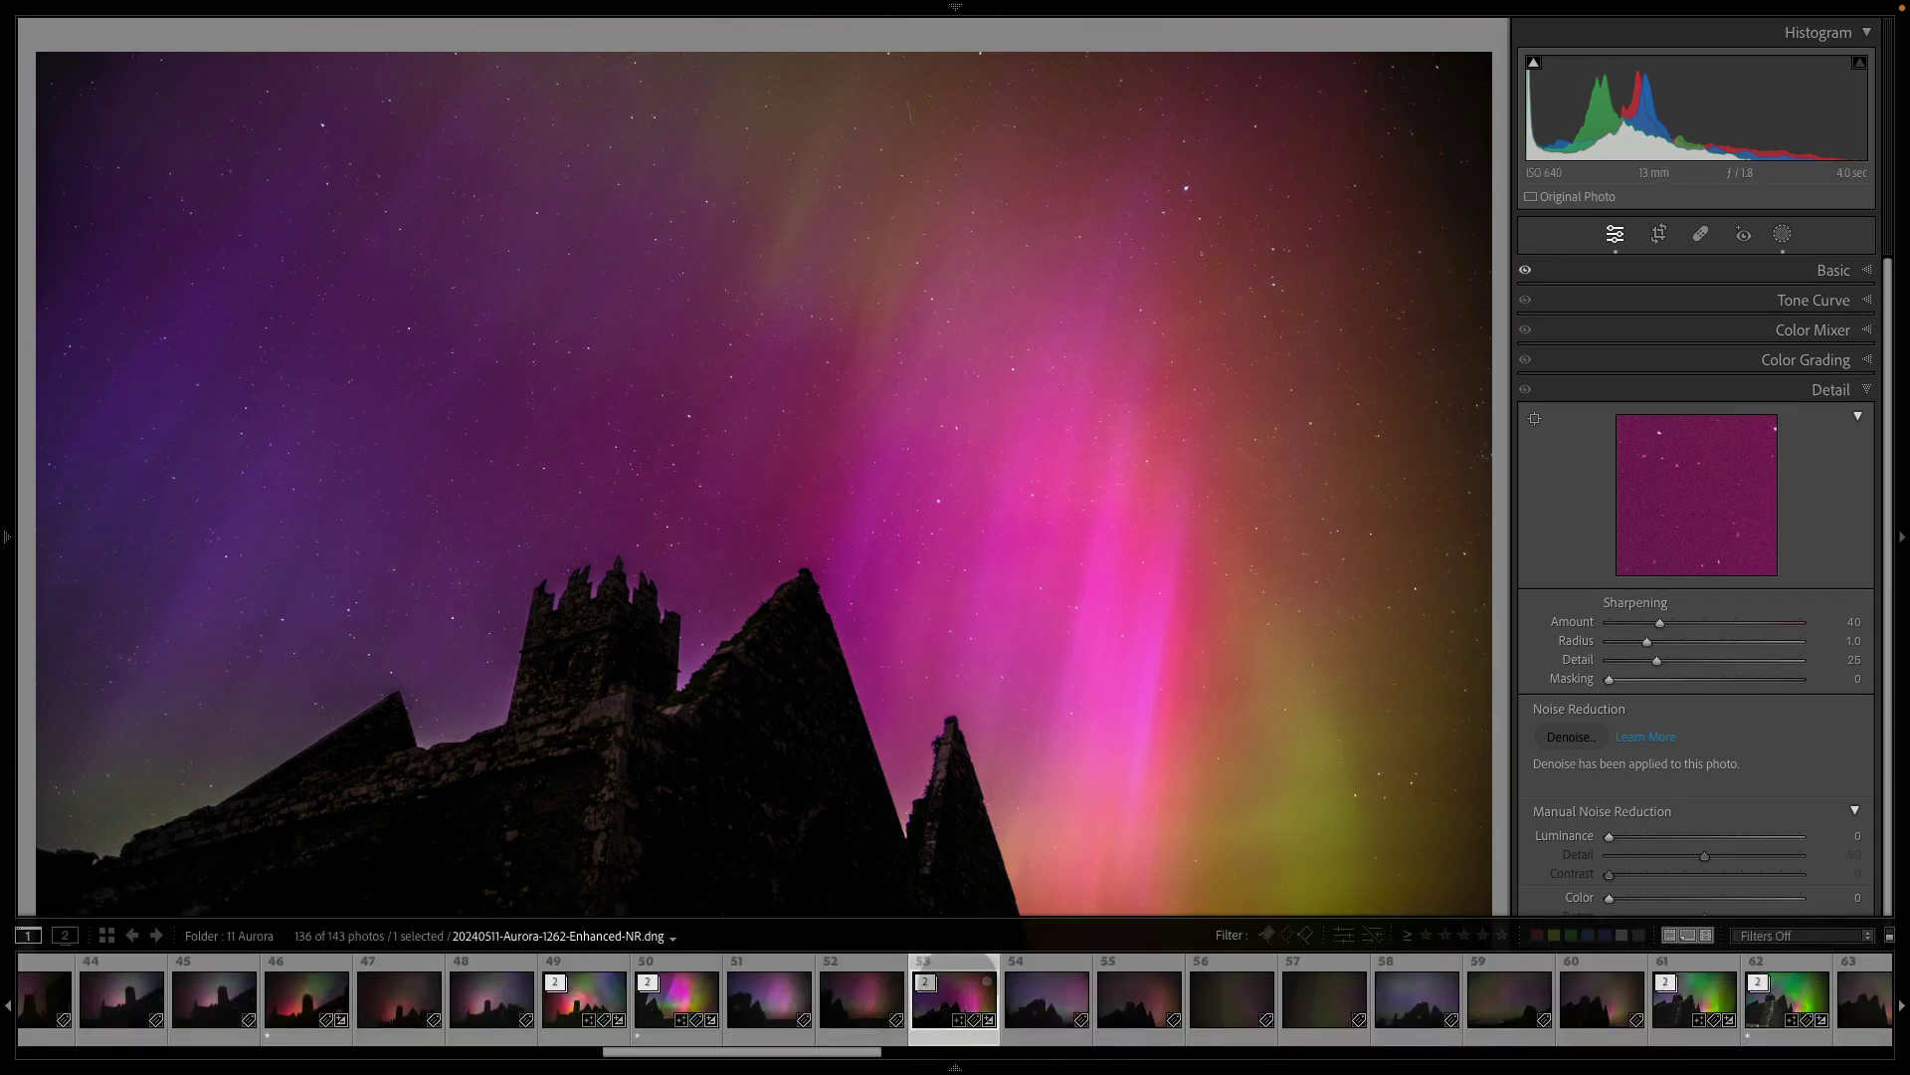
key(g)
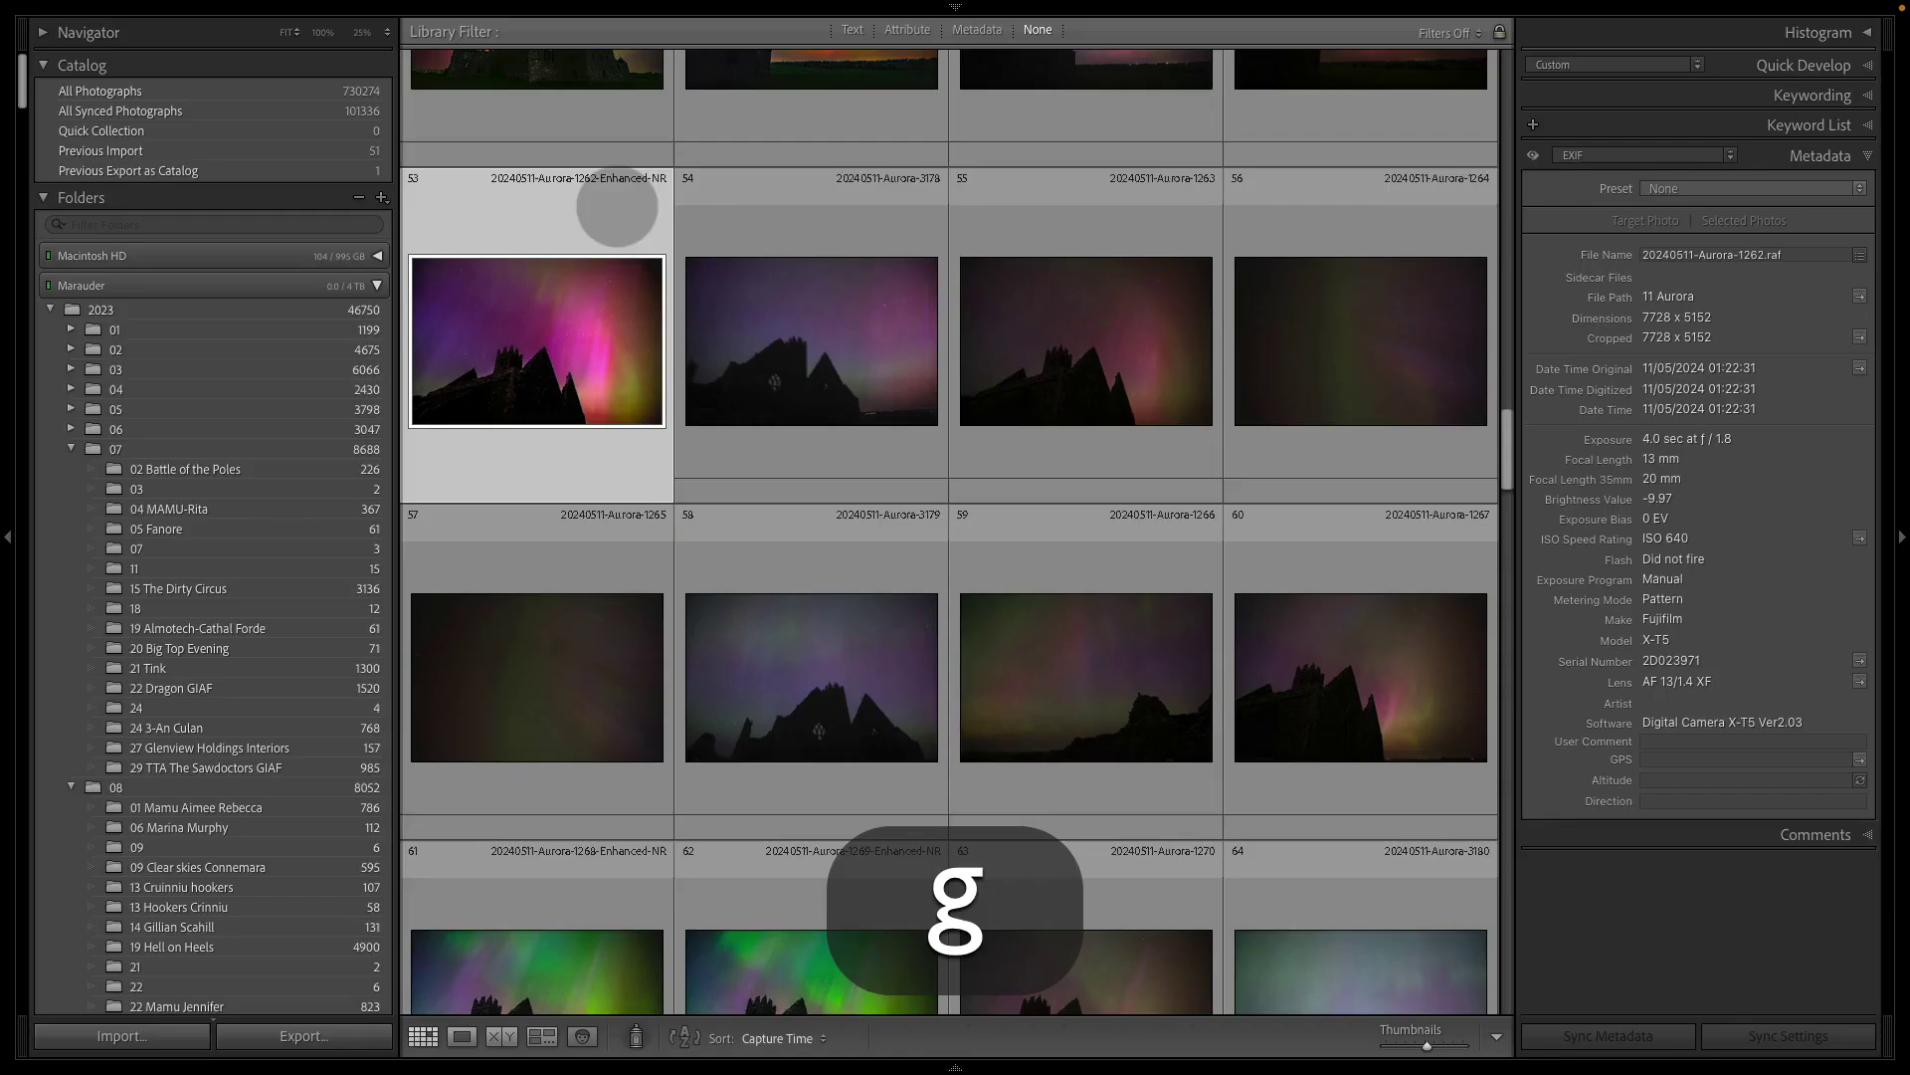
click(22, 535)
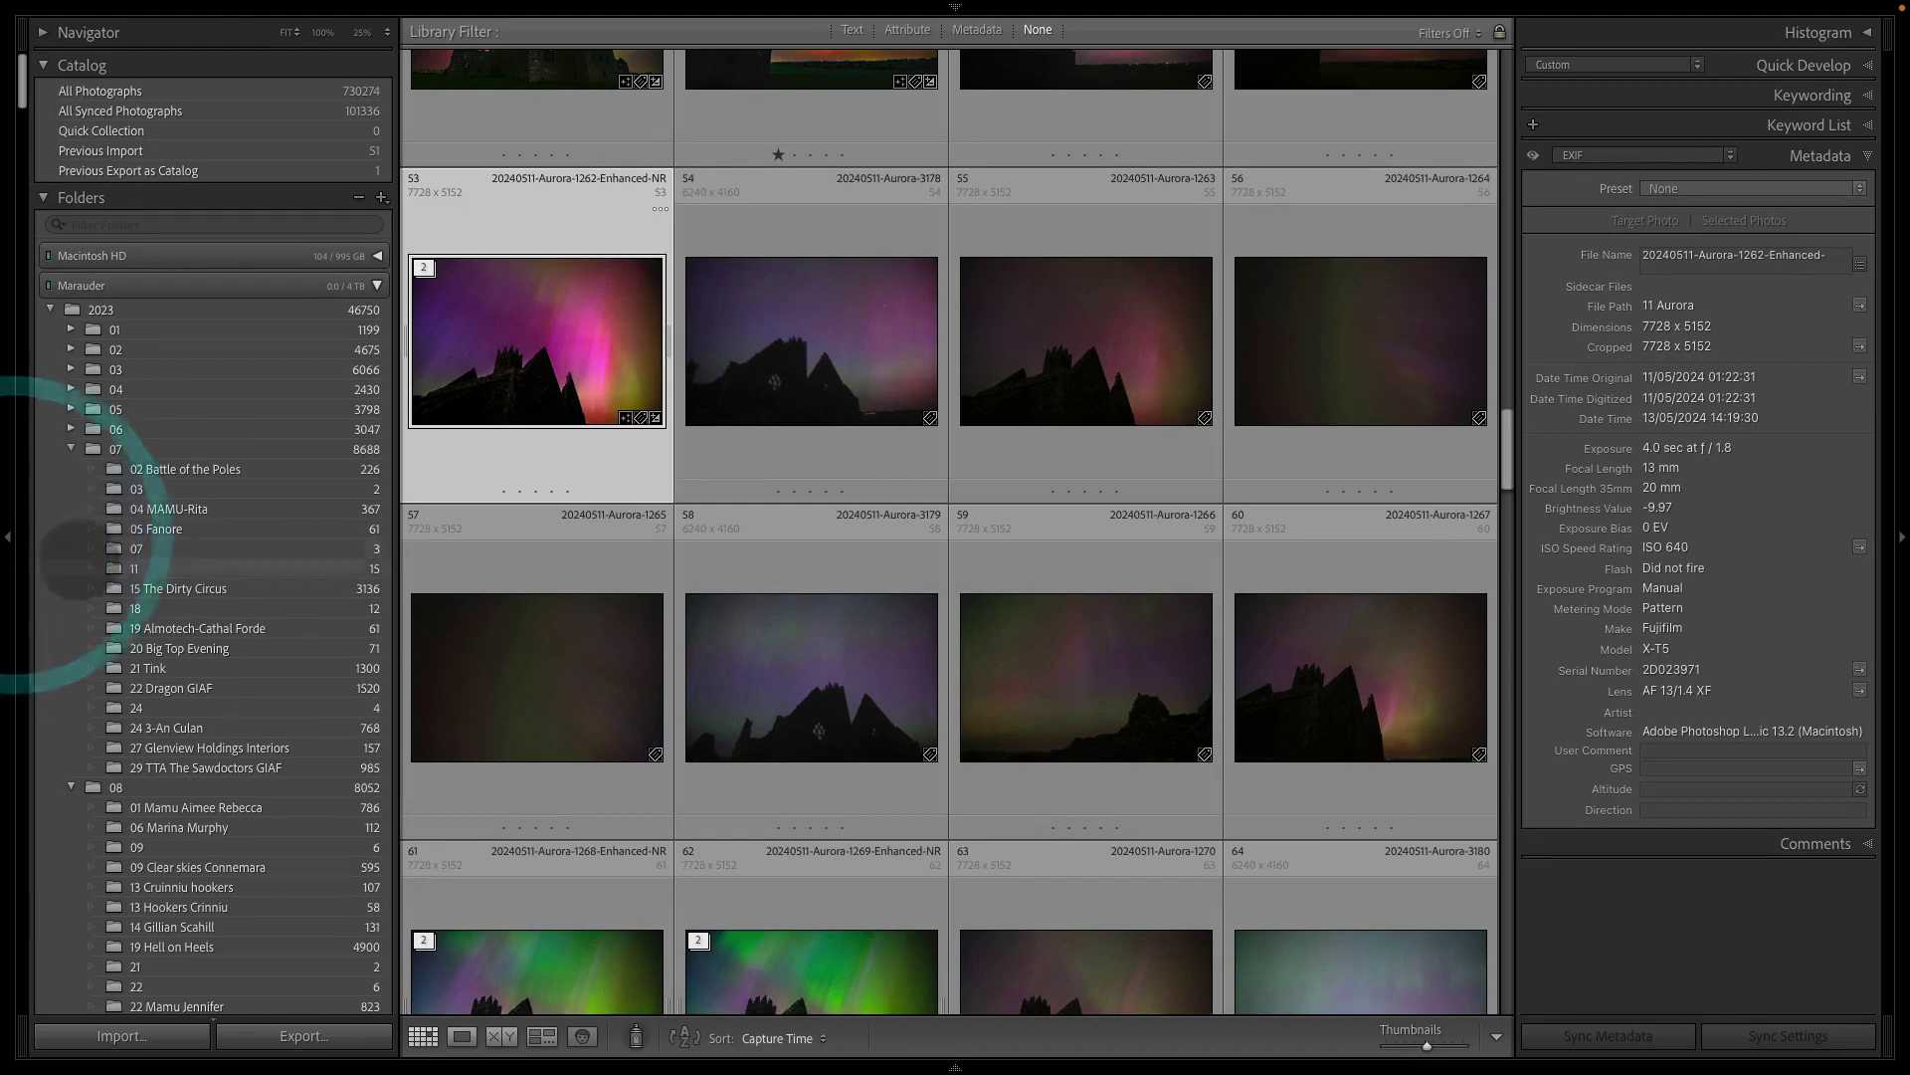
click(22, 537)
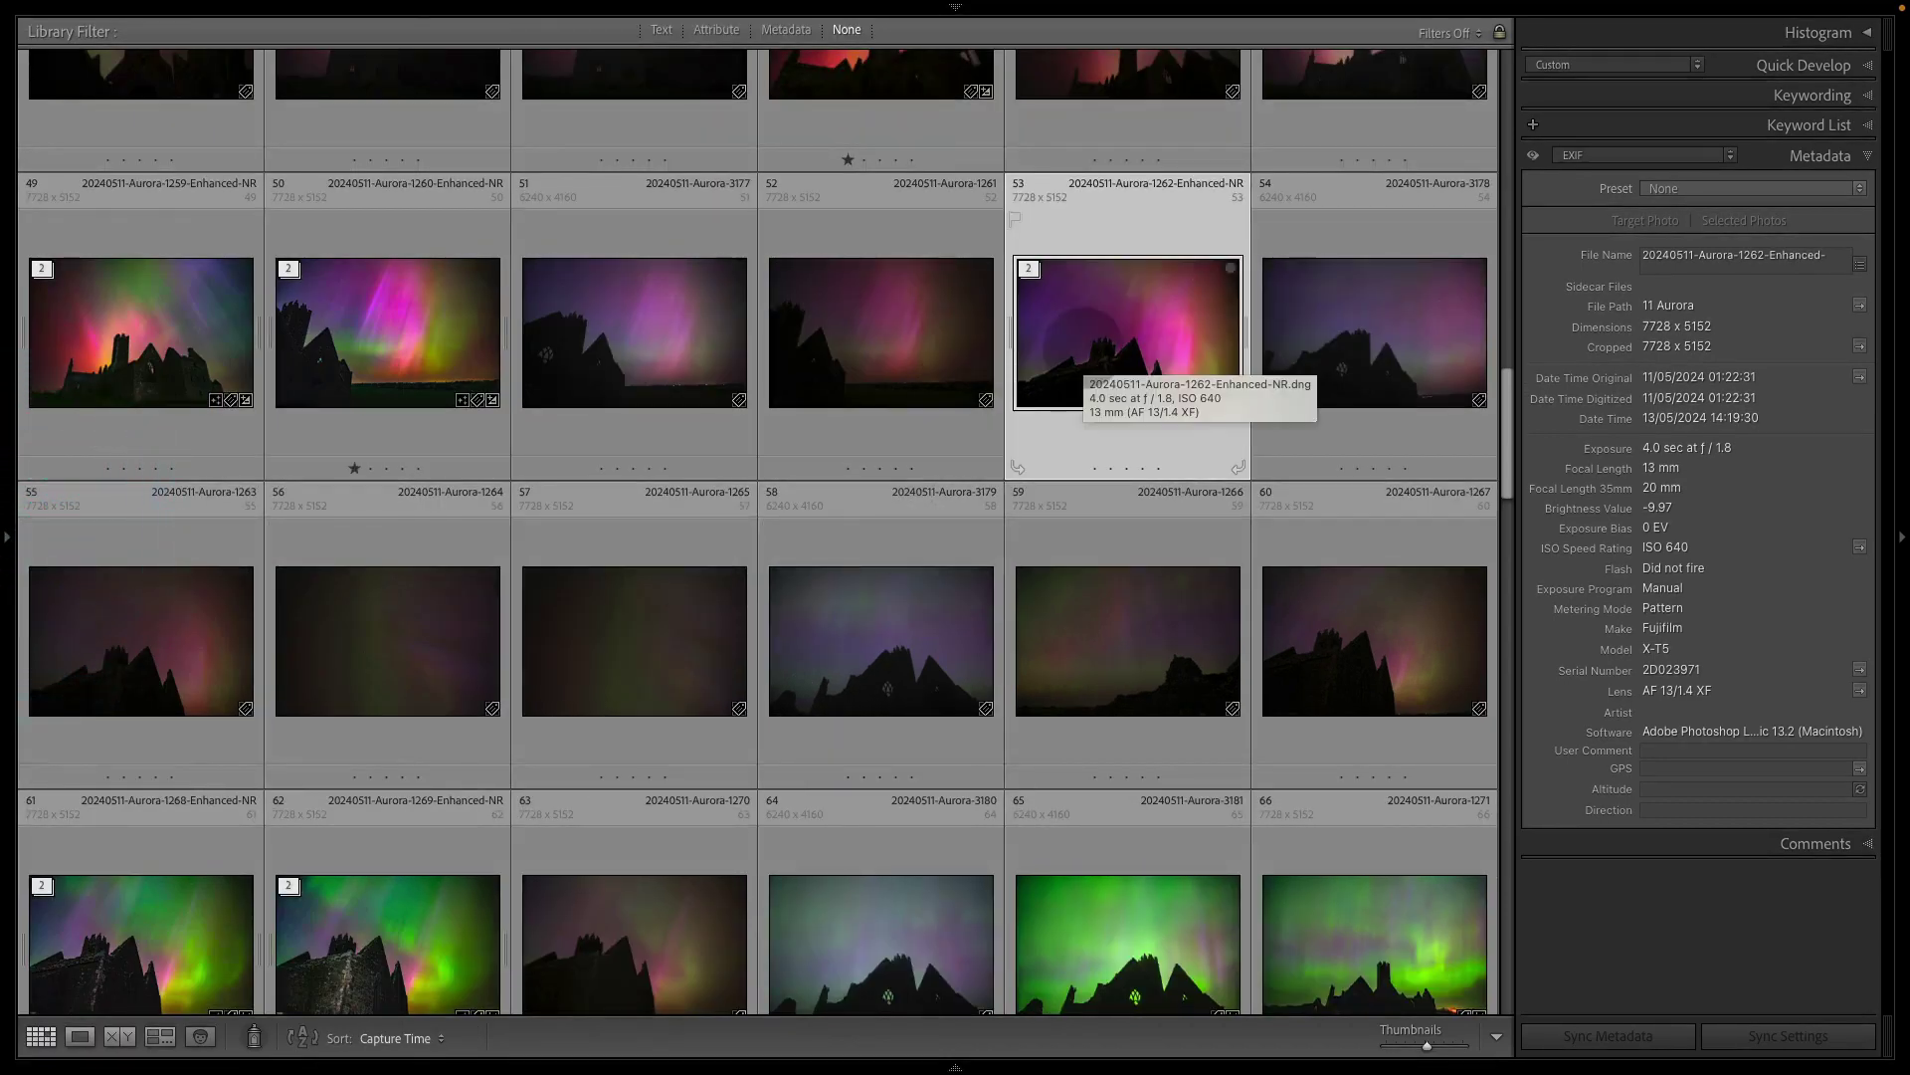
Expand the stack, select the Enhanced-NR DNG with its raw original, and view in Loupe.
key(s)
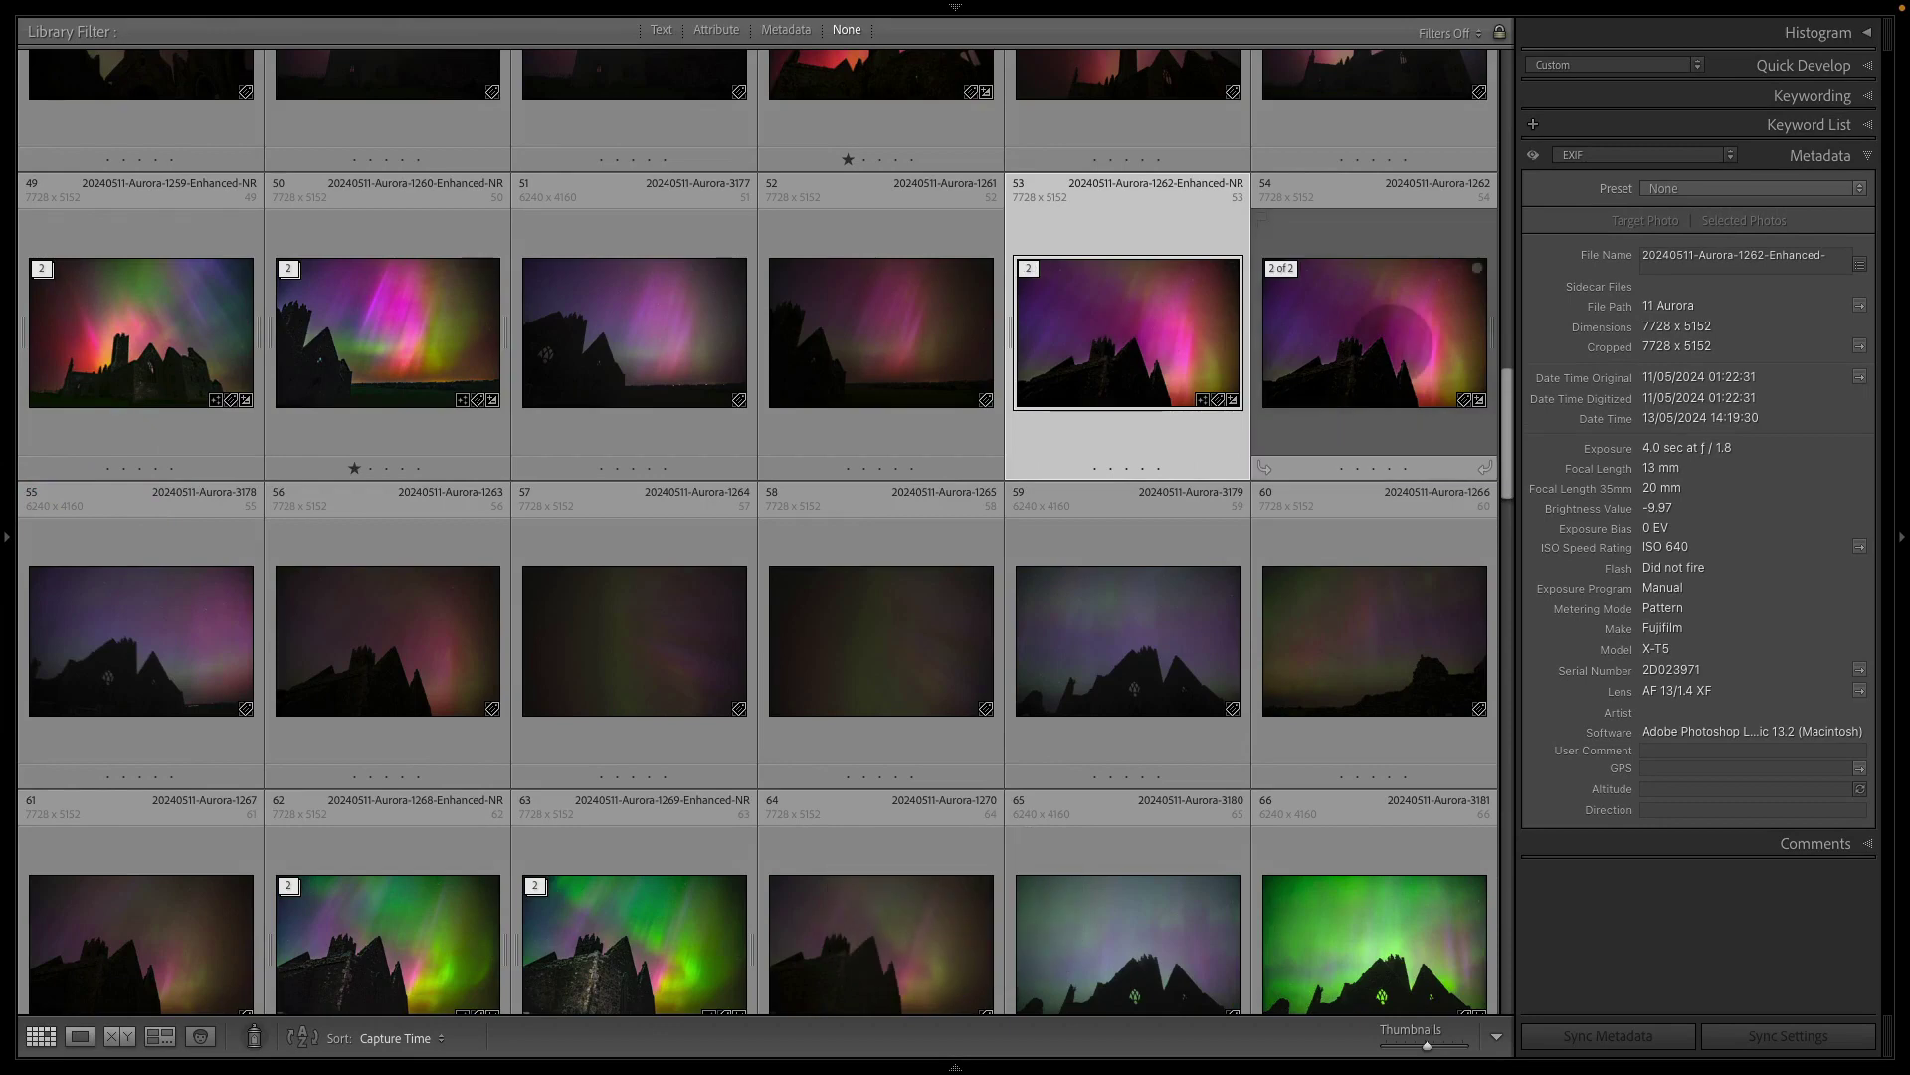
shift+click(1386, 341)
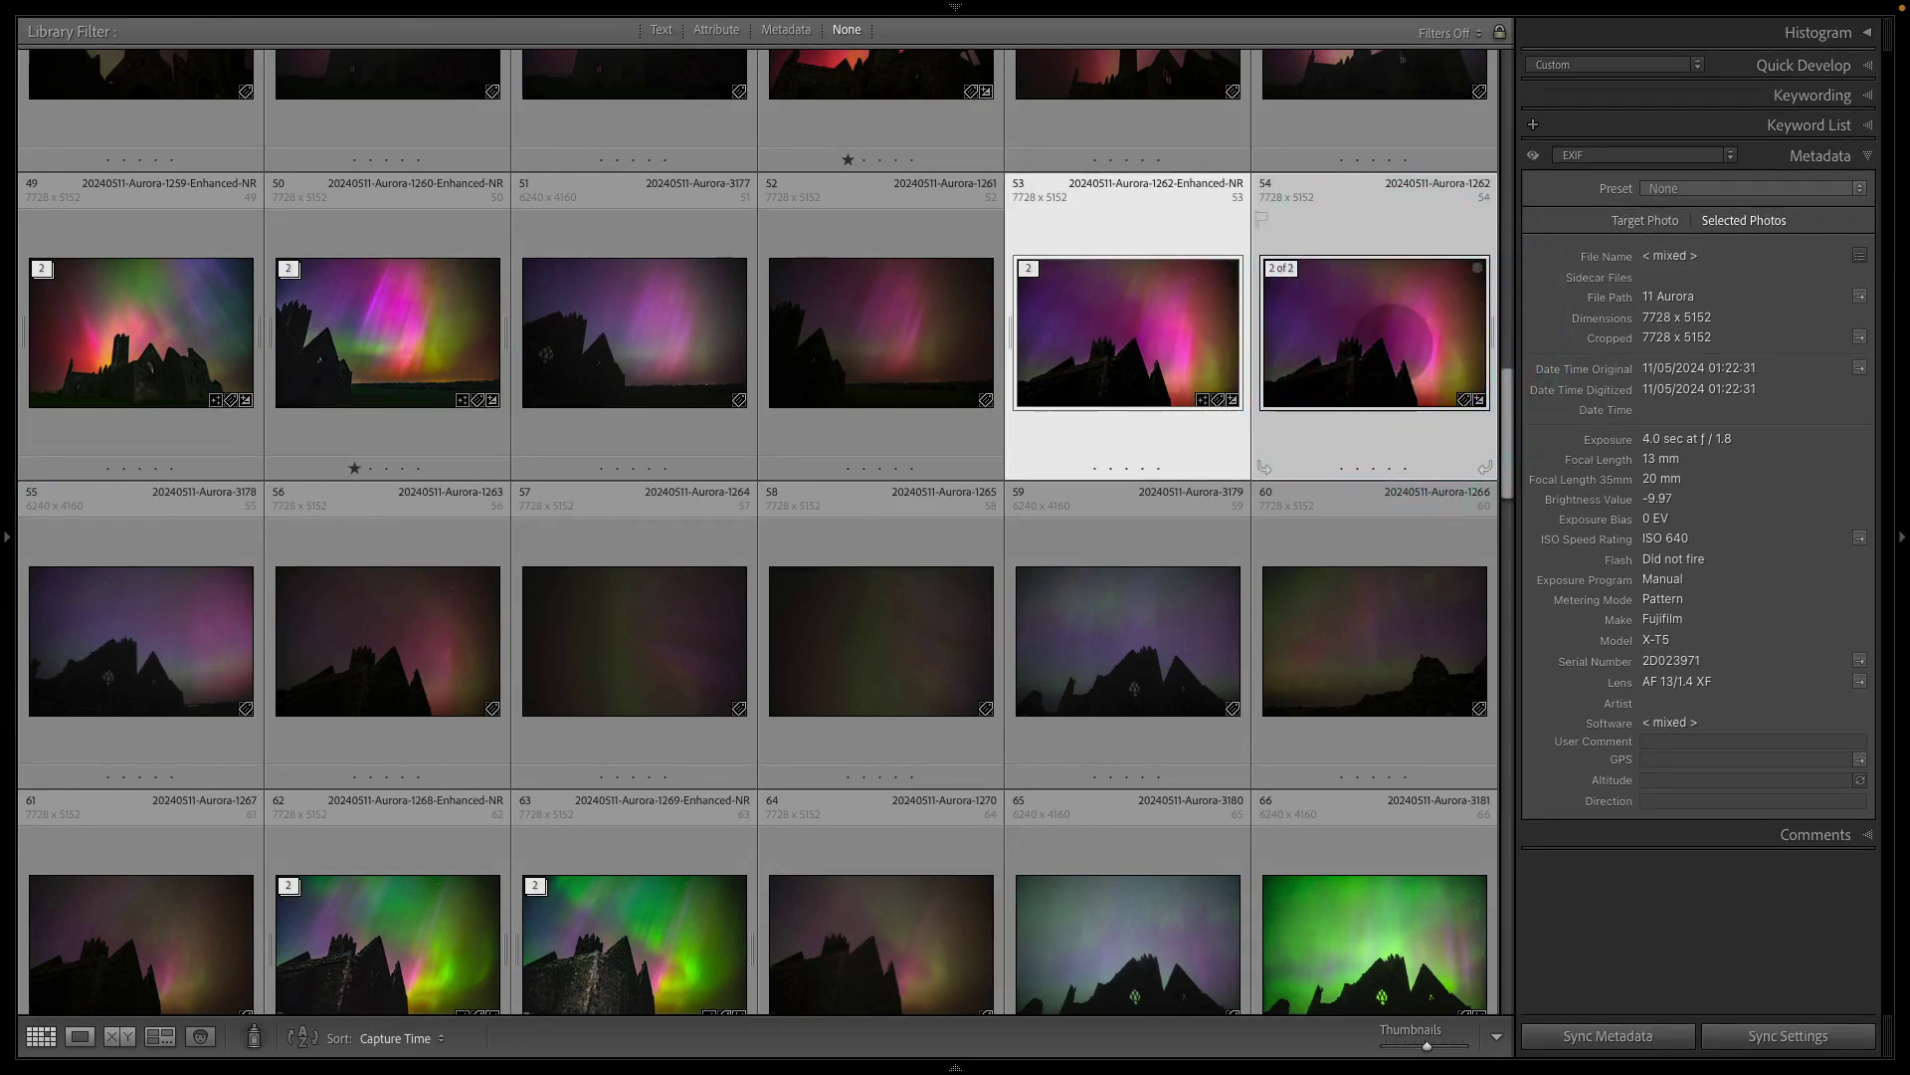
key(e)
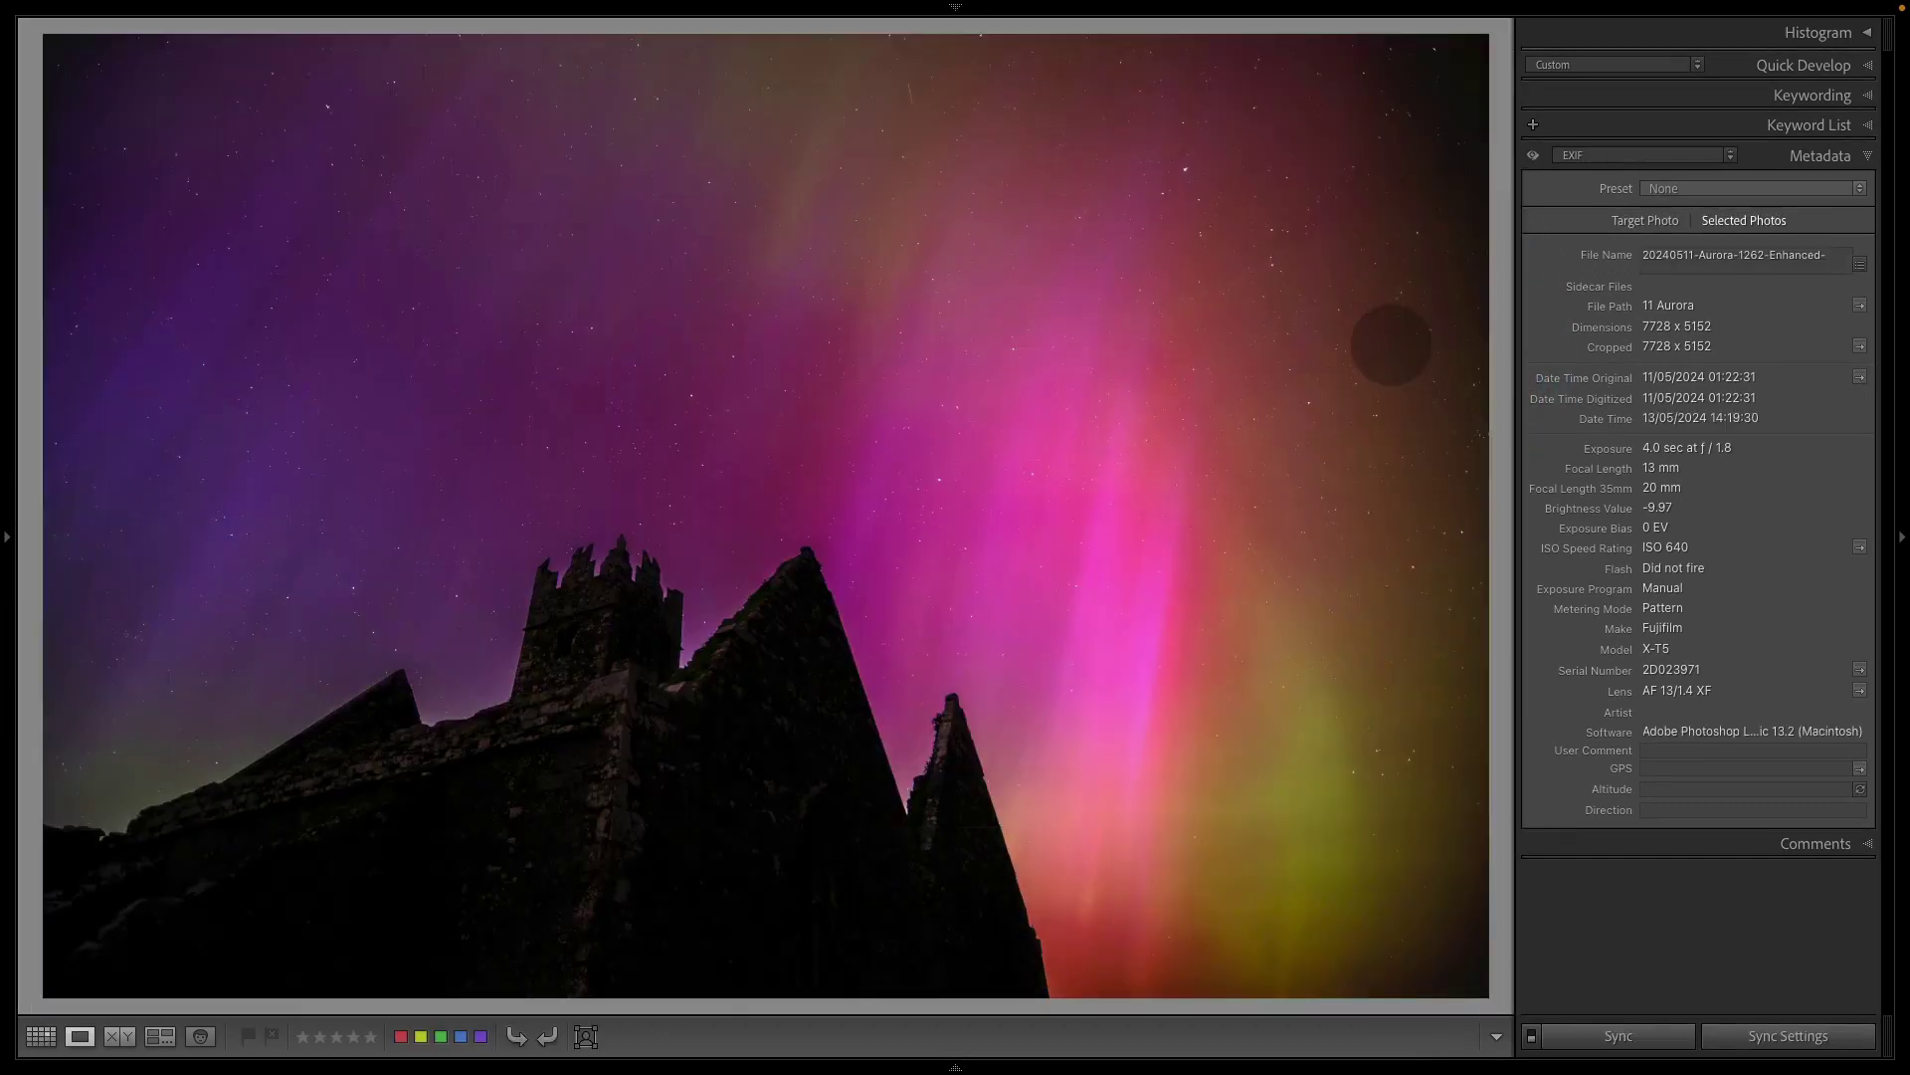
key(Right)
key(Left)
key(Right)
key(Left)
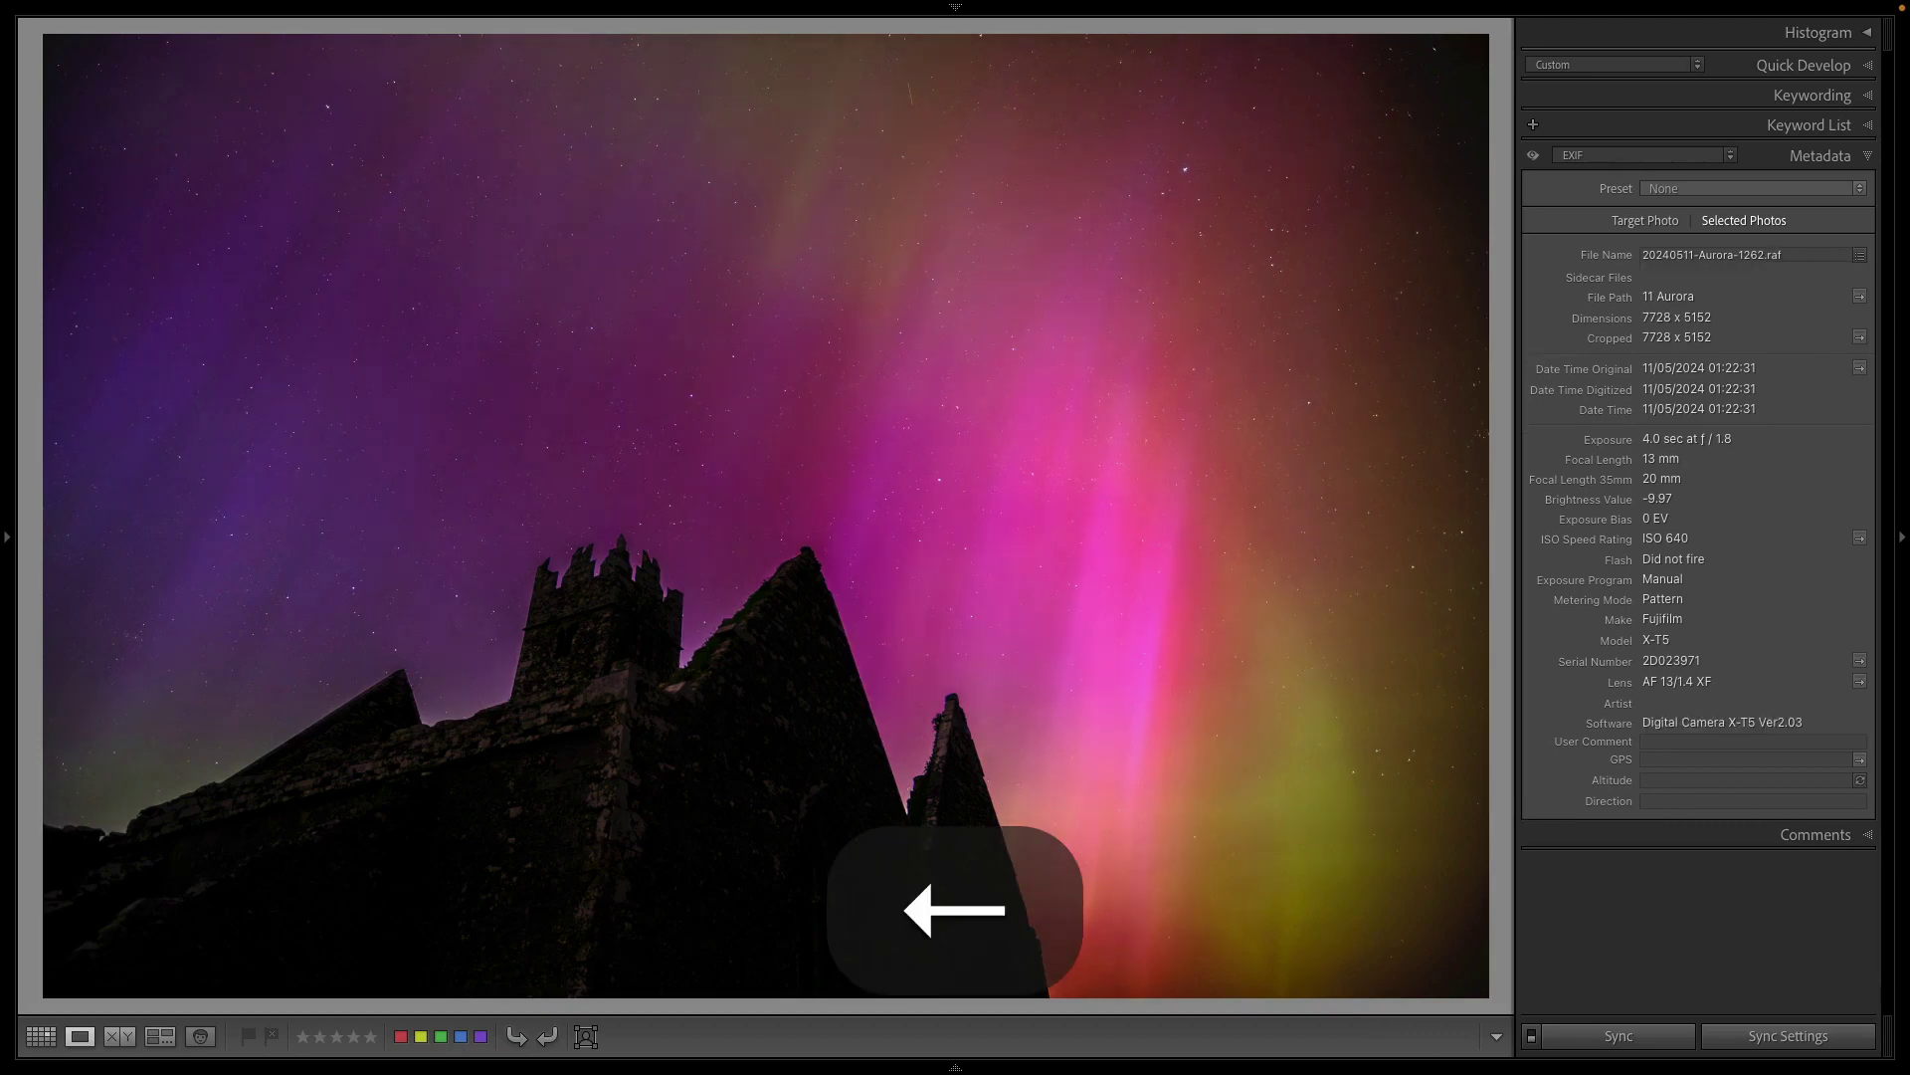
key(Right)
key(Left)
key(Right)
key(Left)
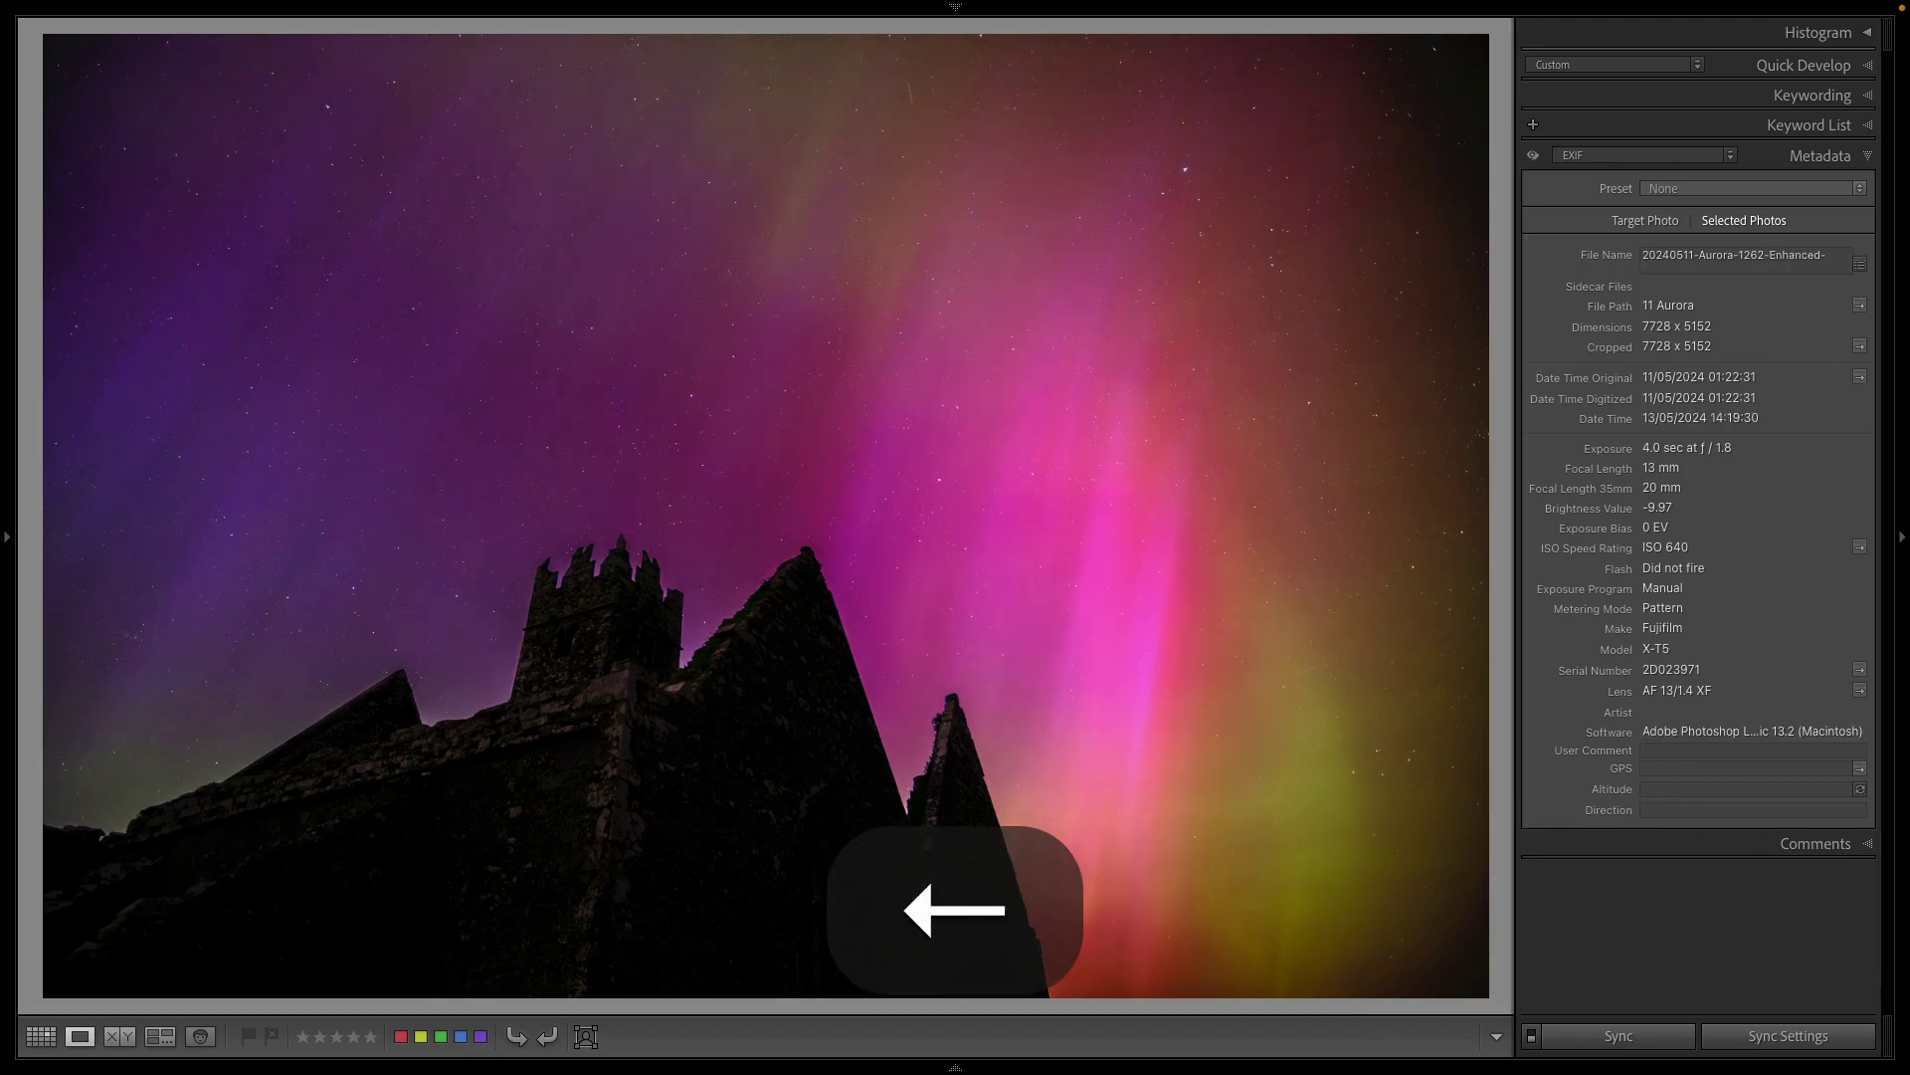
key(Right)
key(Left)
key(Right)
key(Left)
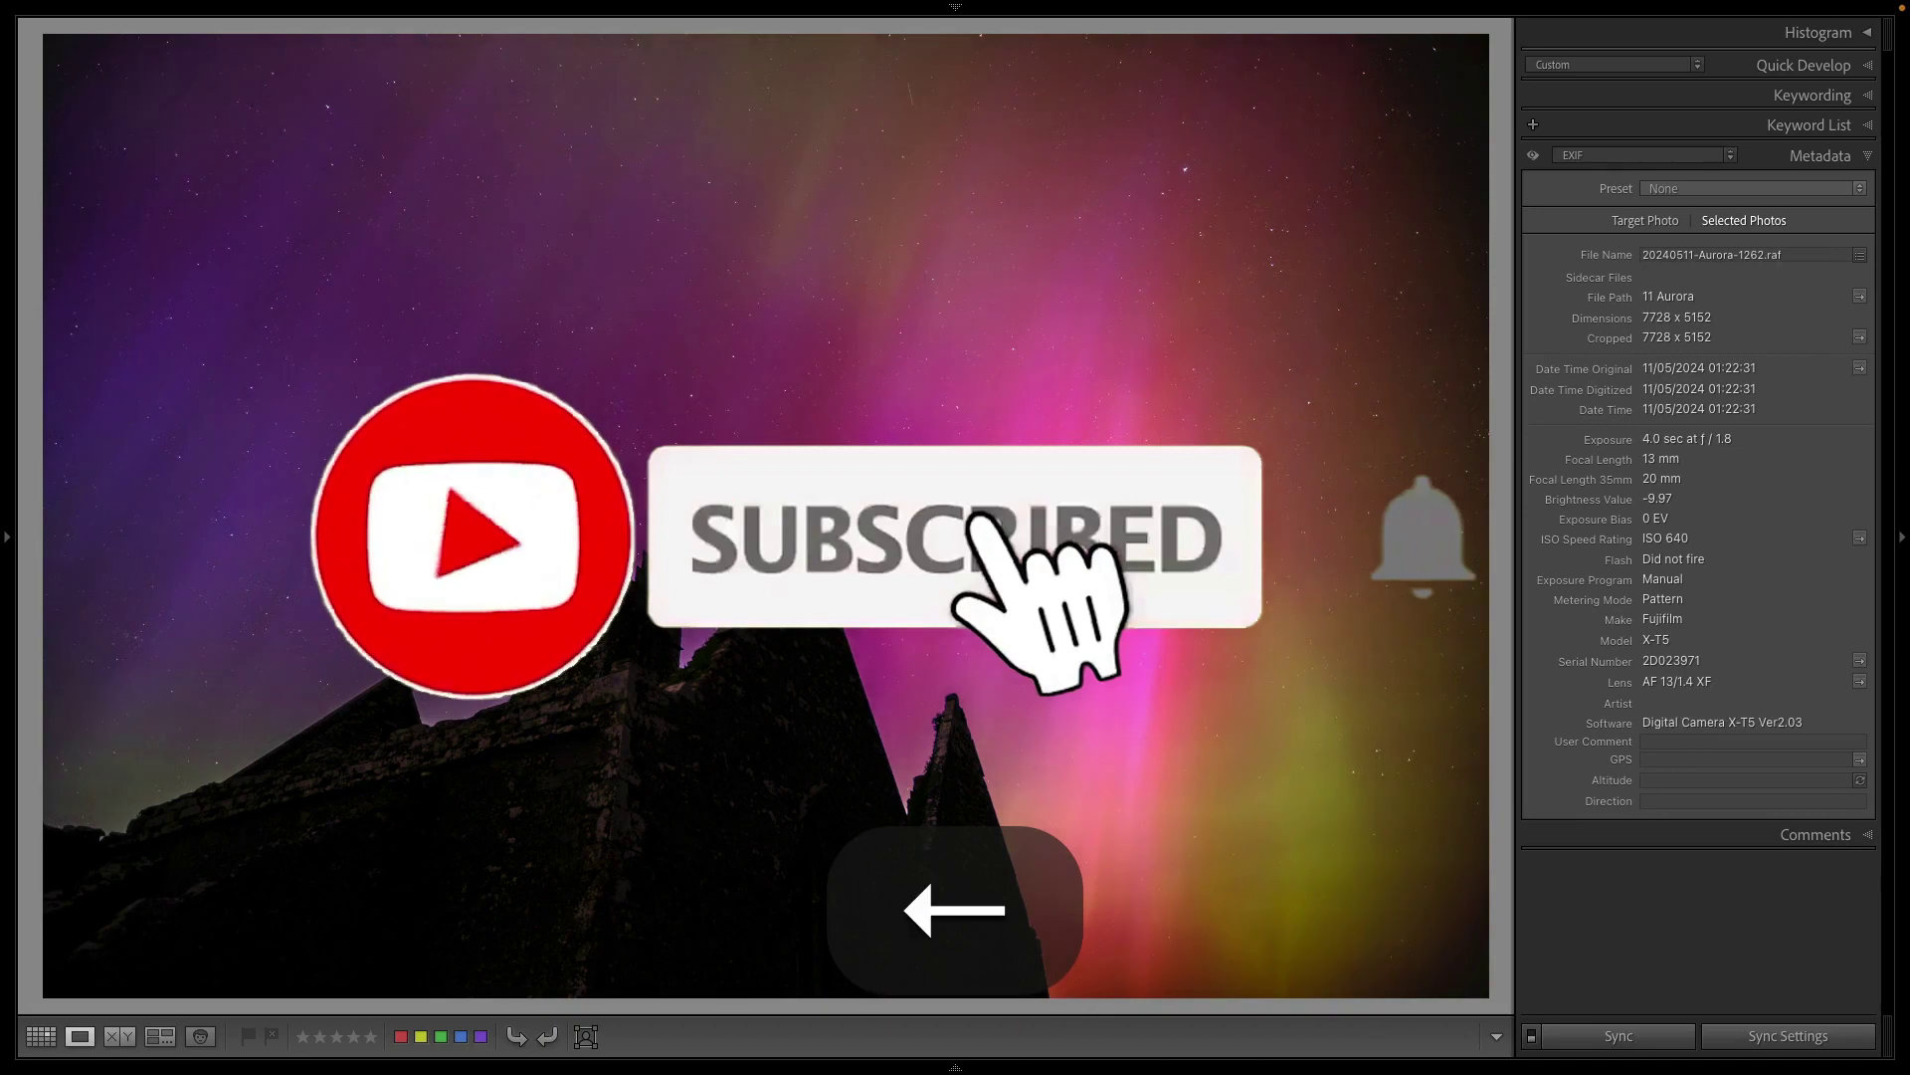
key(Right)
key(Left)
key(Right)
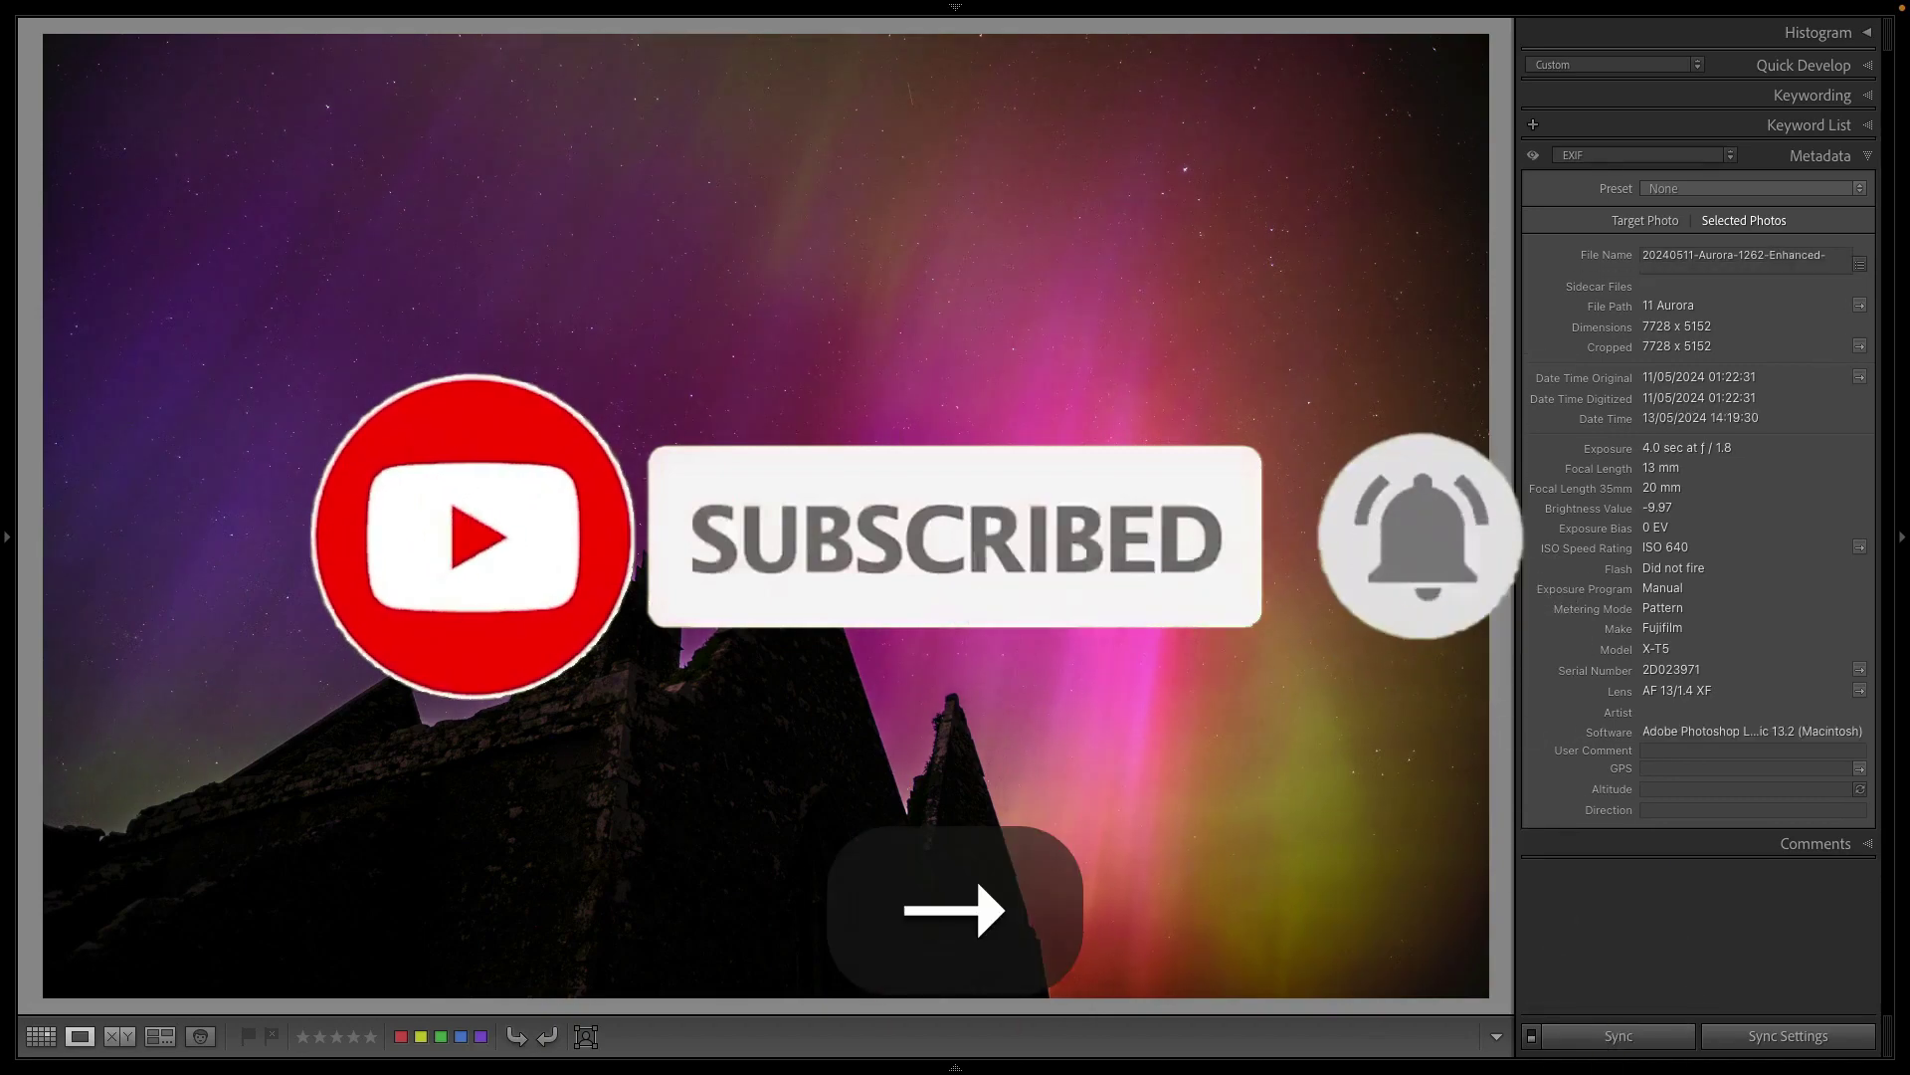
key(Left)
key(Right)
key(Left)
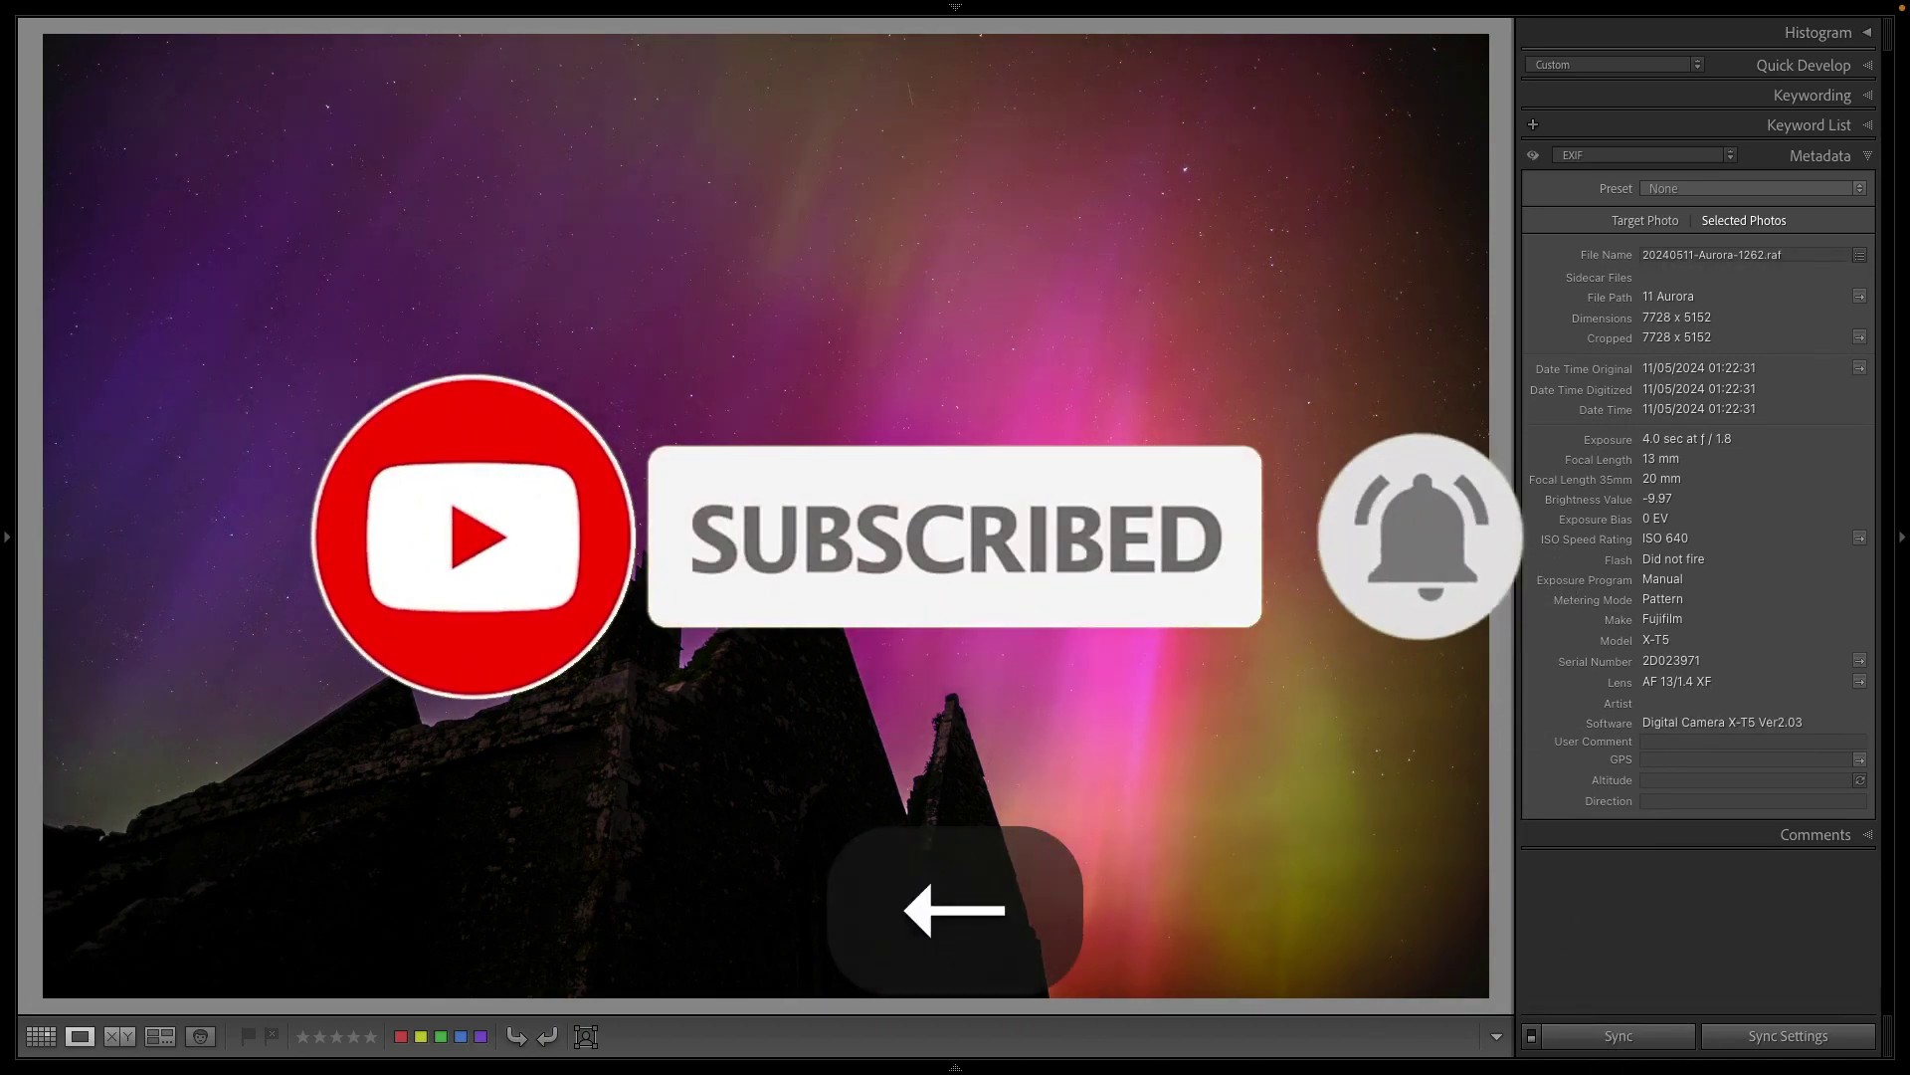
key(Right)
click(657, 379)
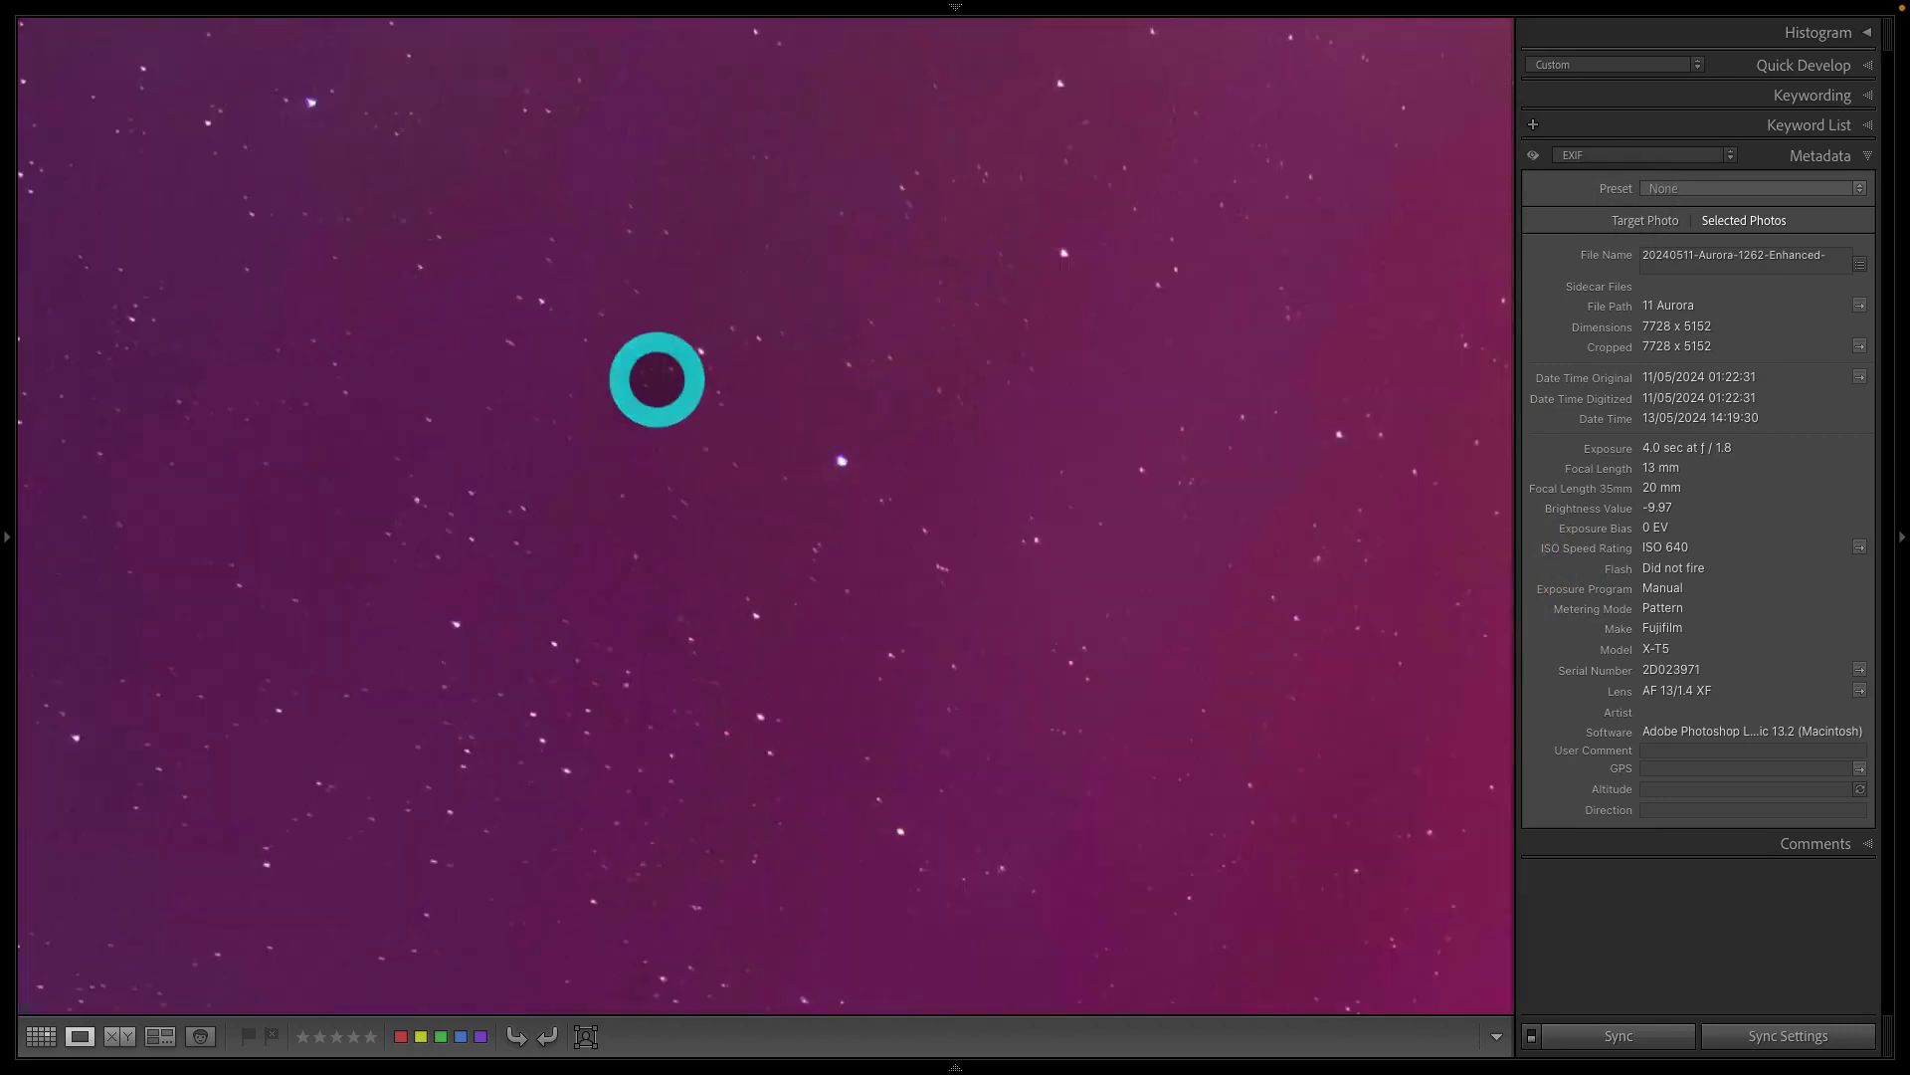
click(1104, 525)
click(320, 435)
click(269, 322)
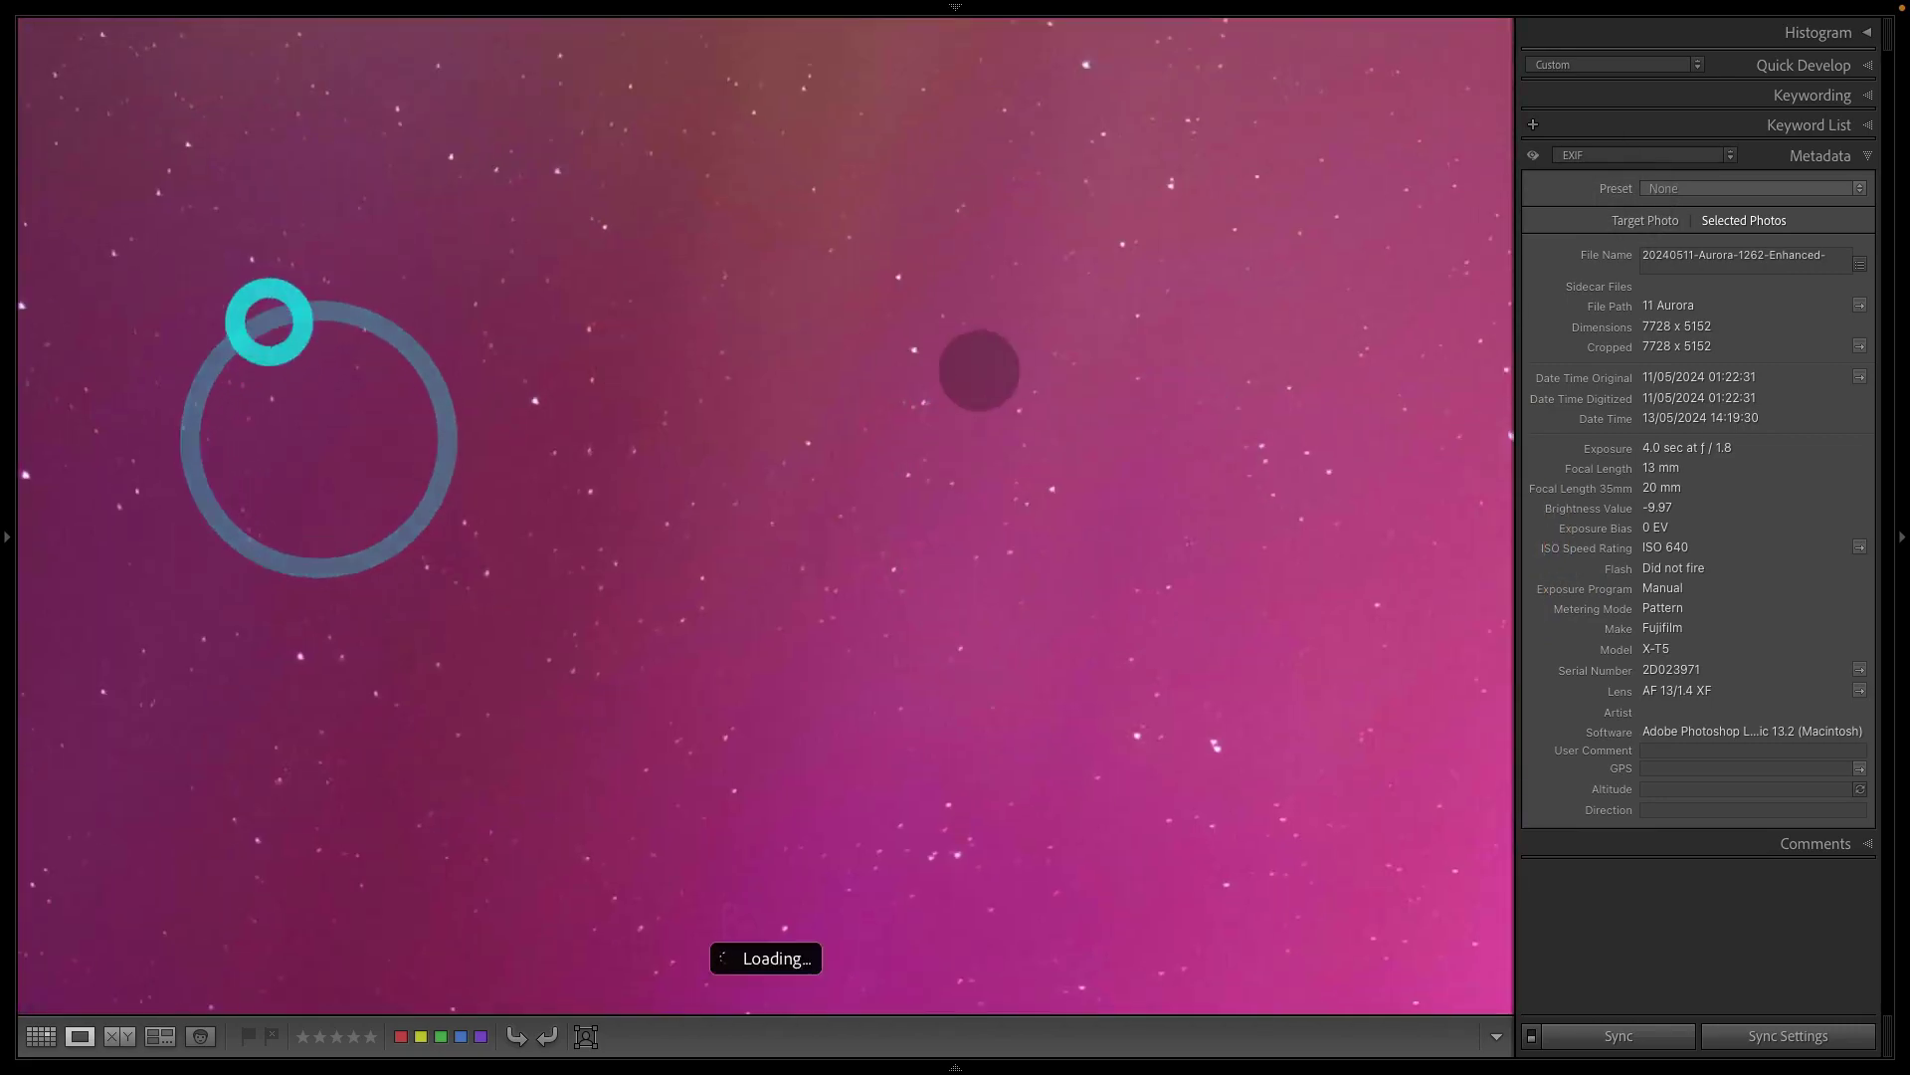
click(482, 162)
click(857, 341)
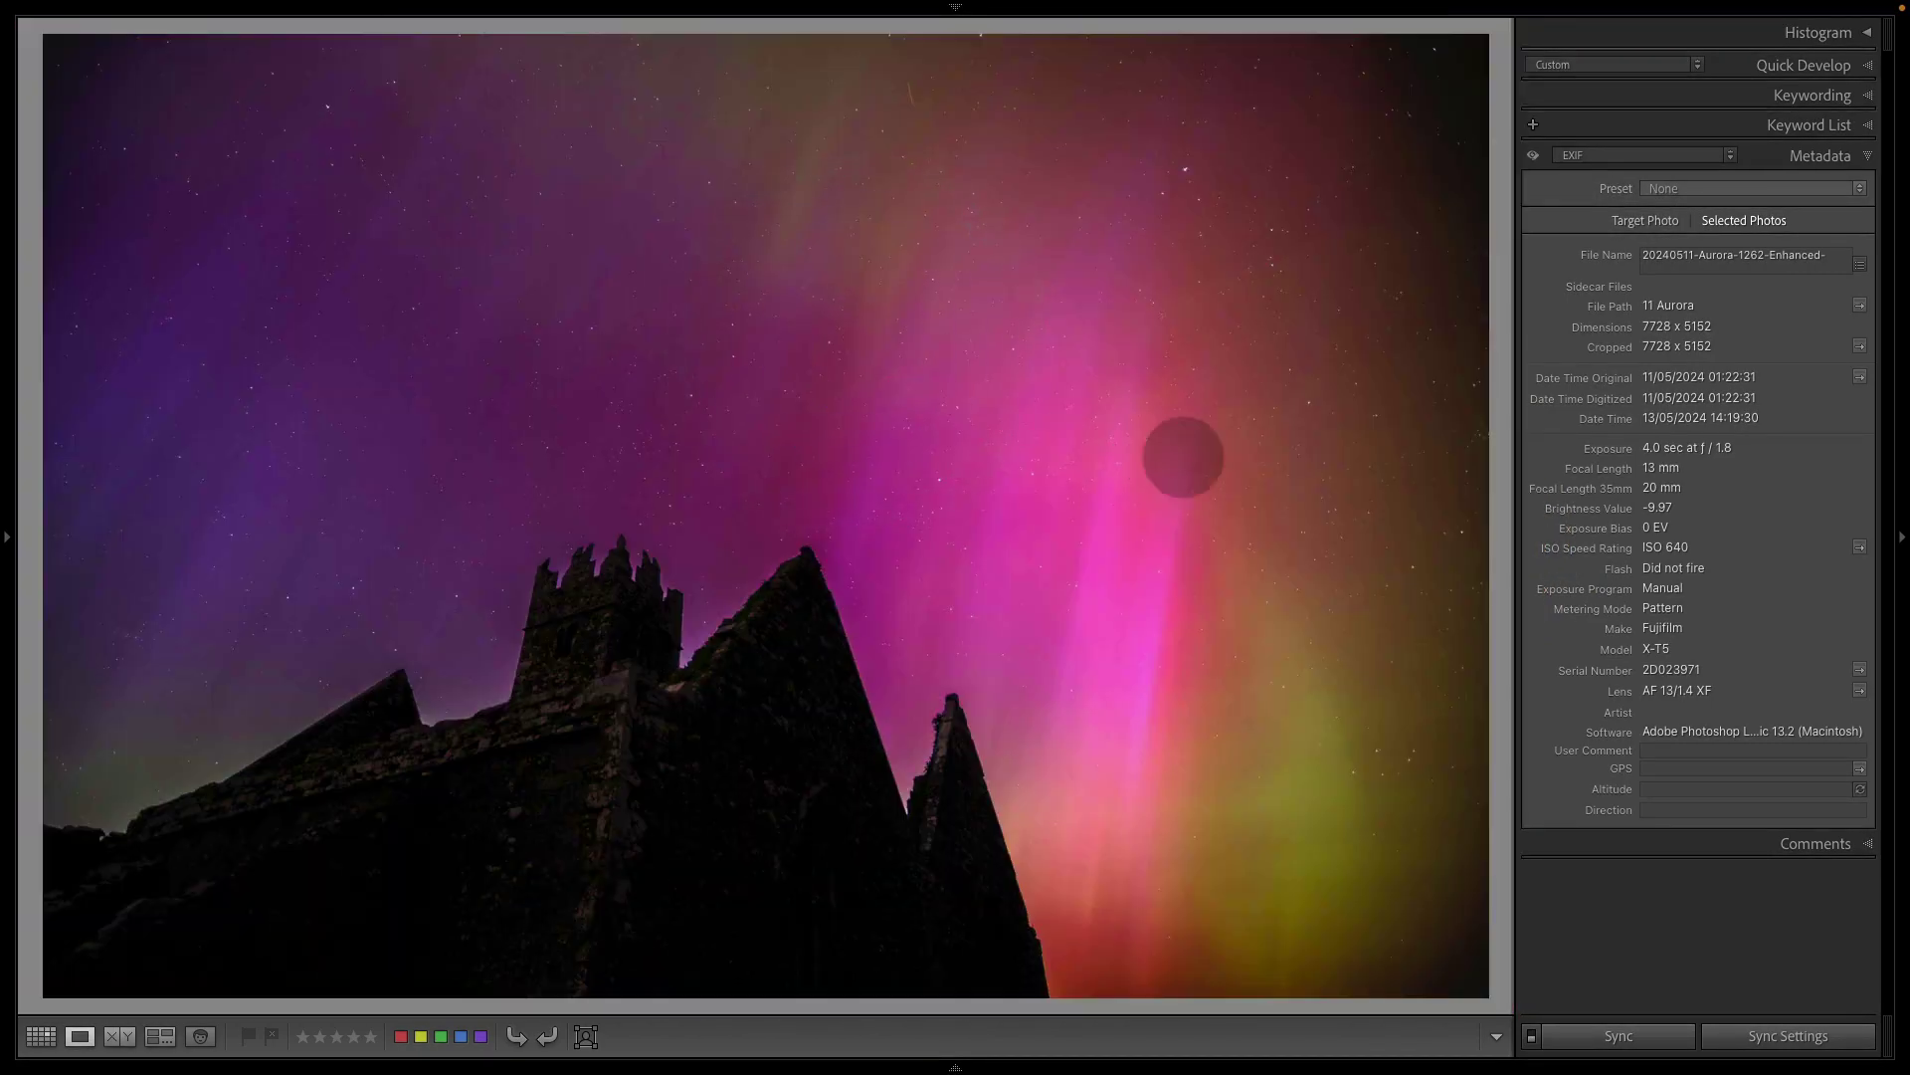
click(878, 345)
drag(1215, 269, 912, 69)
click(541, 286)
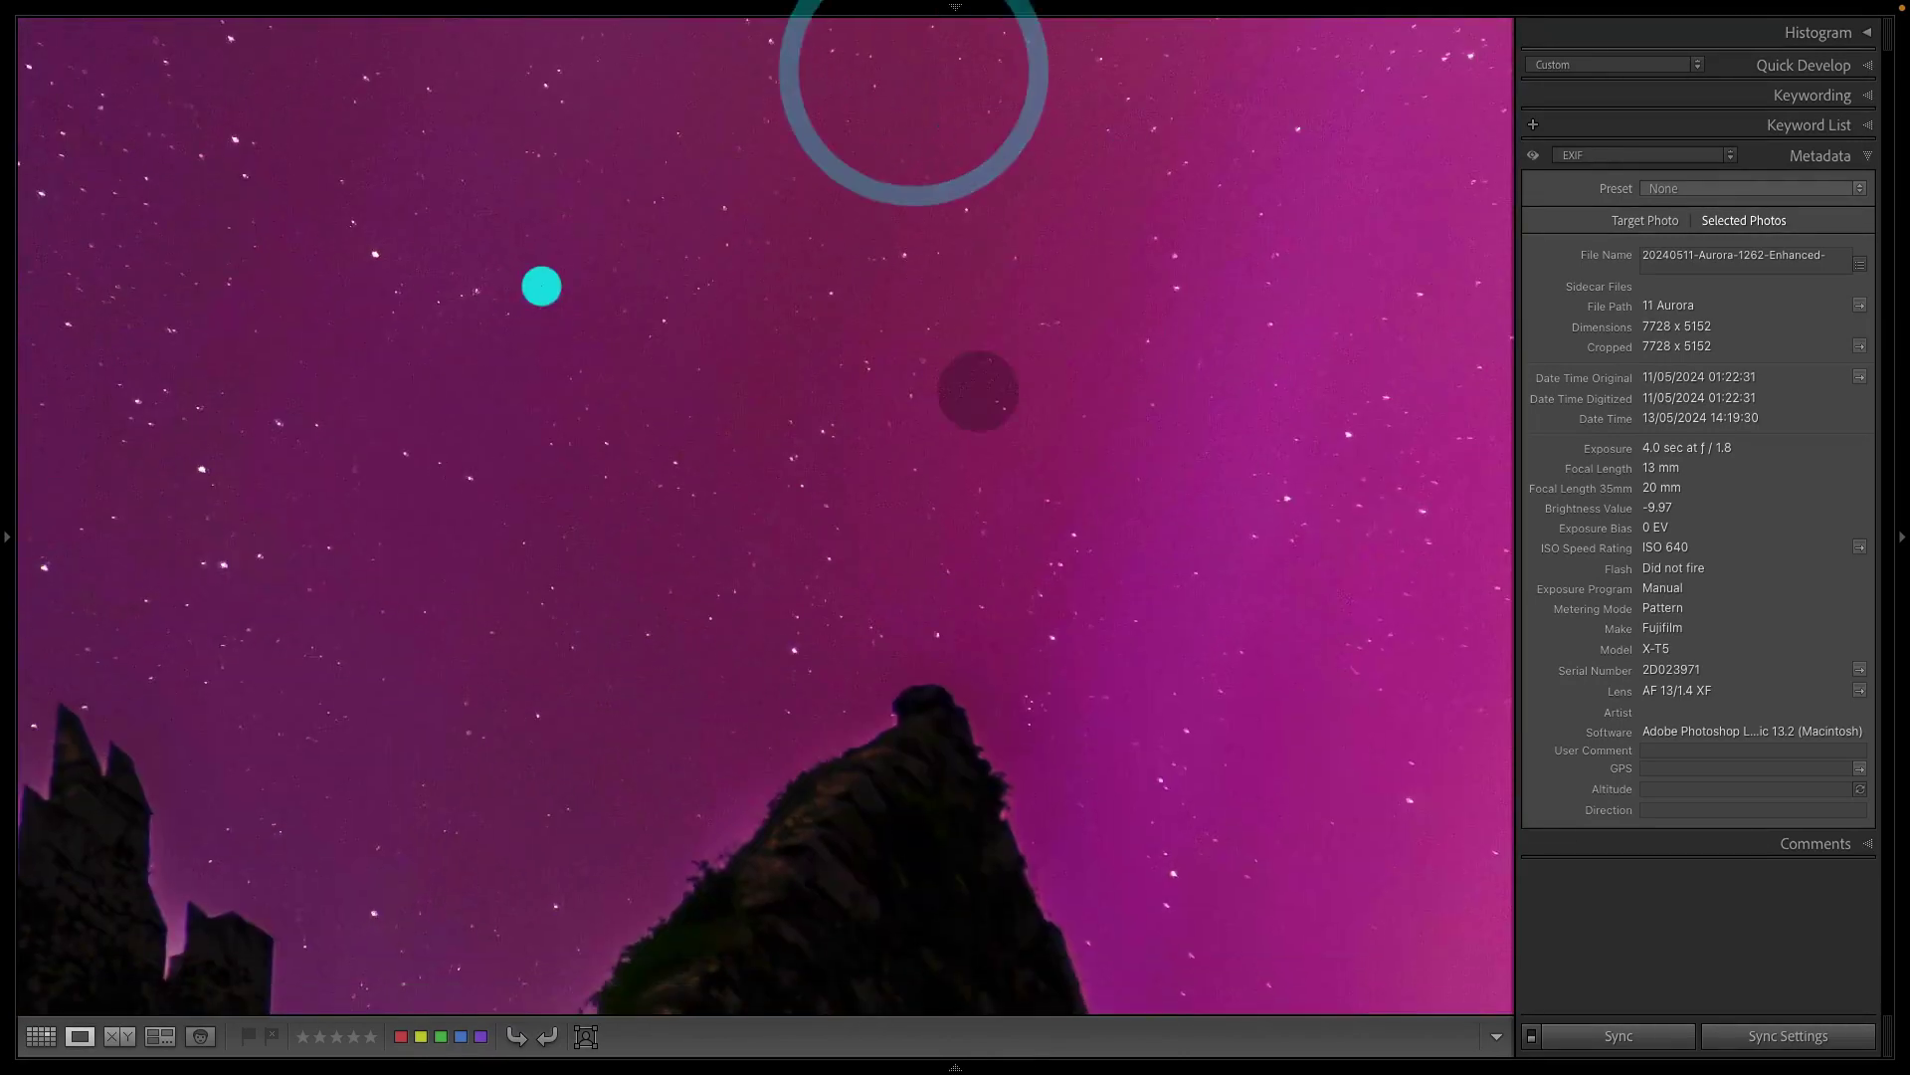